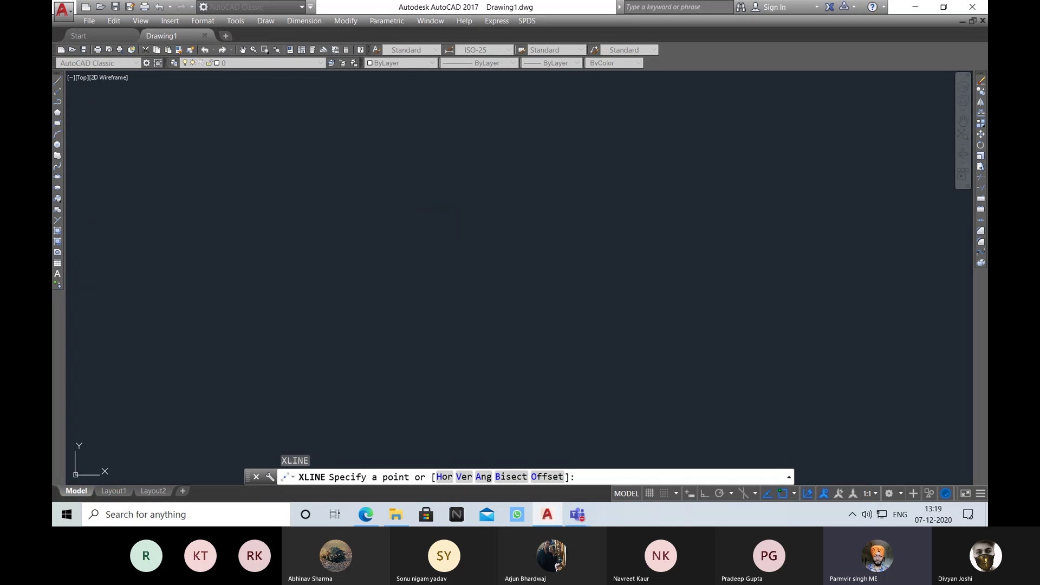
# - Draw one horizontal and one vertical construction line through a common point, with Ortho mode on
pyautogui.click(408, 260)
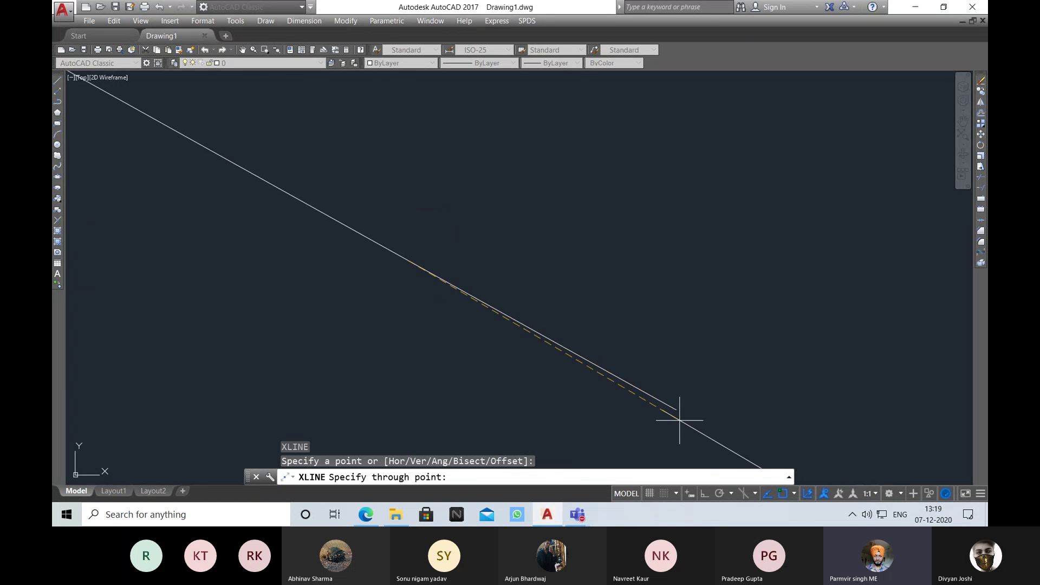
pyautogui.click(703, 493)
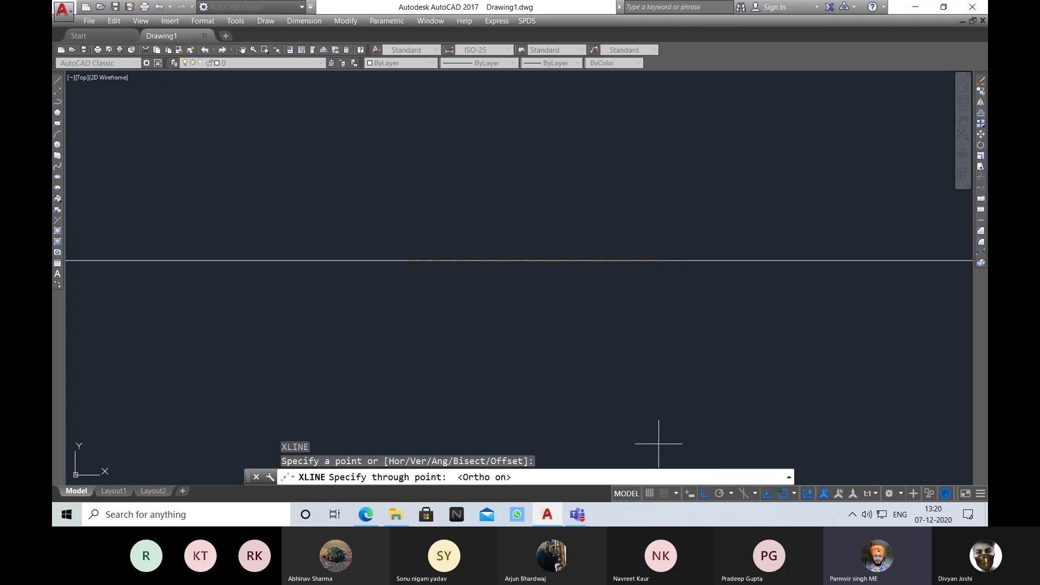
pyautogui.click(447, 378)
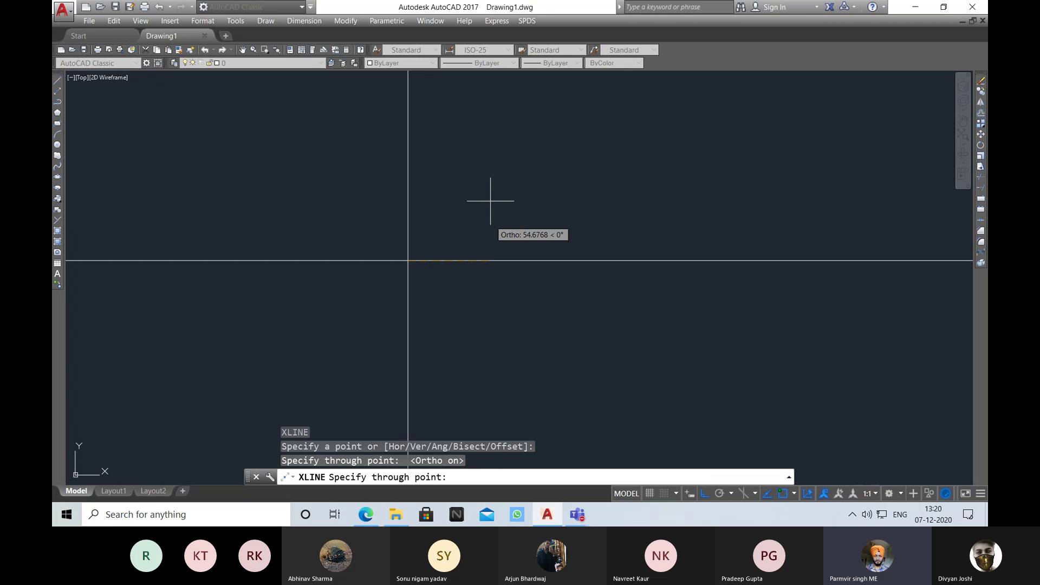
pyautogui.click(480, 206)
pyautogui.press('Return')
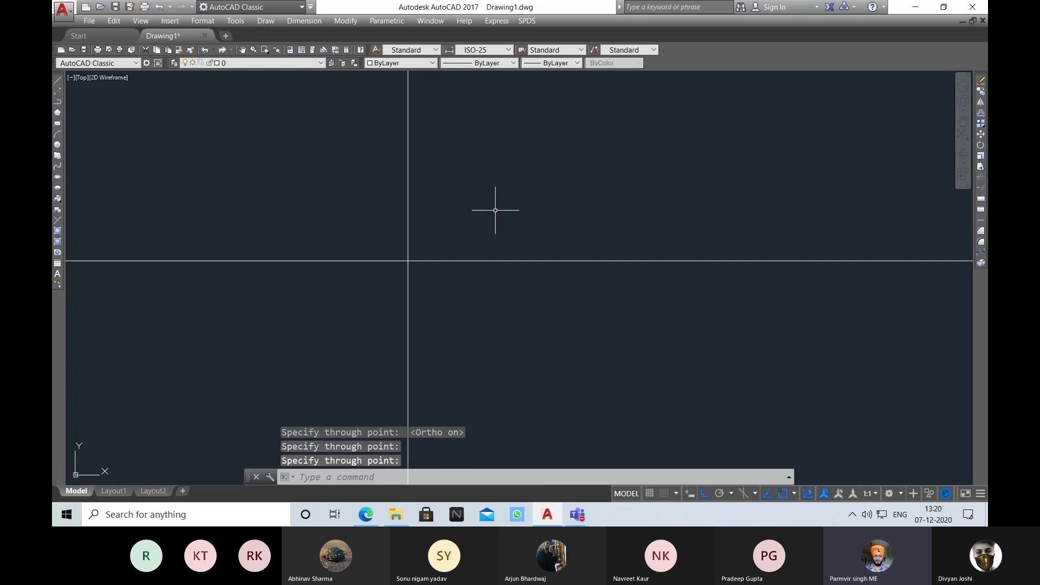
# - Set the colour of both construction lines to Yellow
pyautogui.moveTo(495, 211)
pyautogui.mouseDown(button='middle')
pyautogui.moveTo(641, 216)
pyautogui.moveTo(582, 204)
pyautogui.moveTo(580, 260)
pyautogui.moveTo(572, 224)
pyautogui.mouseUp(button='middle')
pyautogui.click(555, 327)
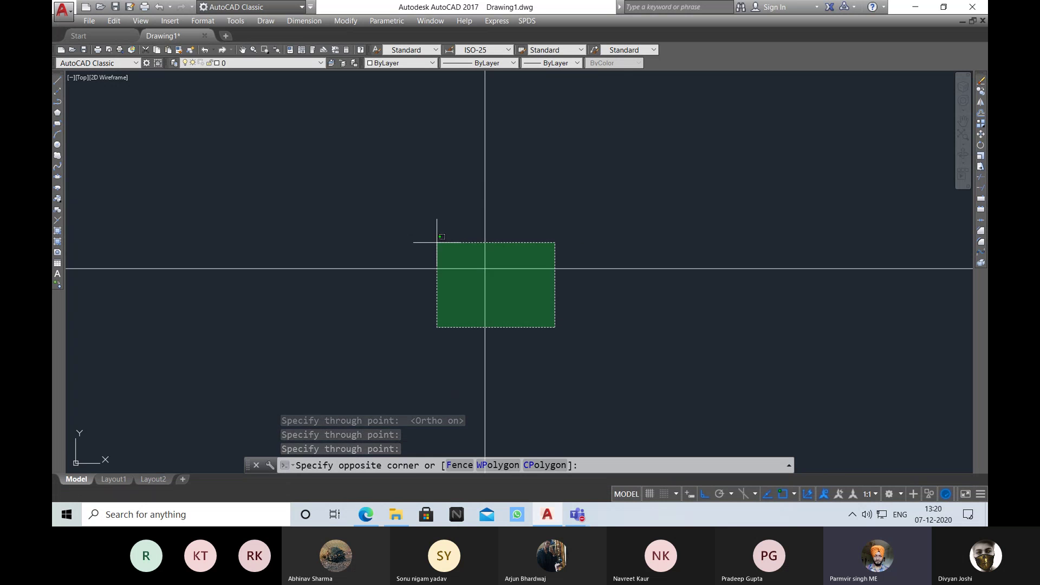
pyautogui.click(431, 231)
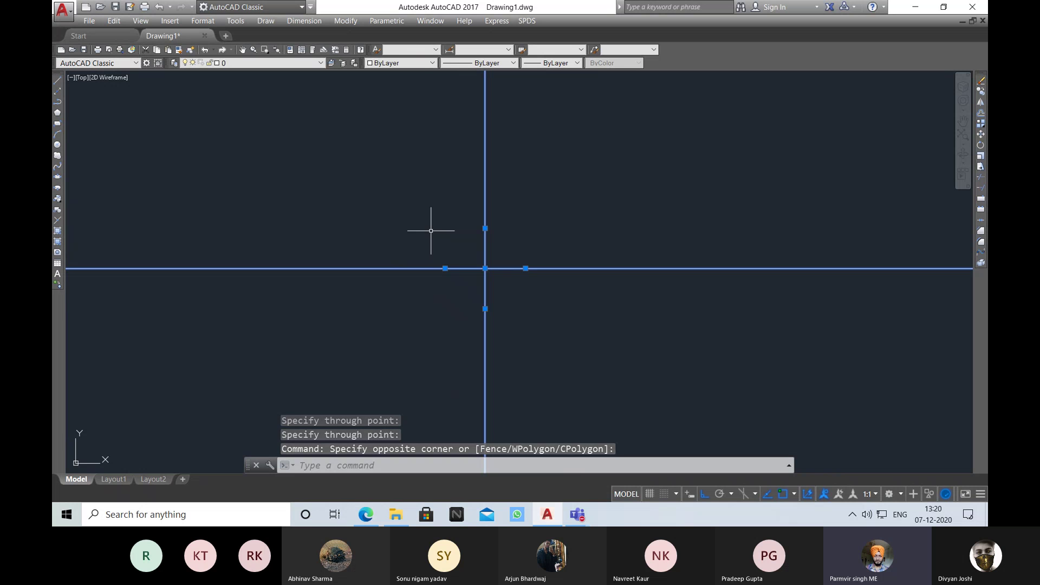
pyautogui.click(395, 64)
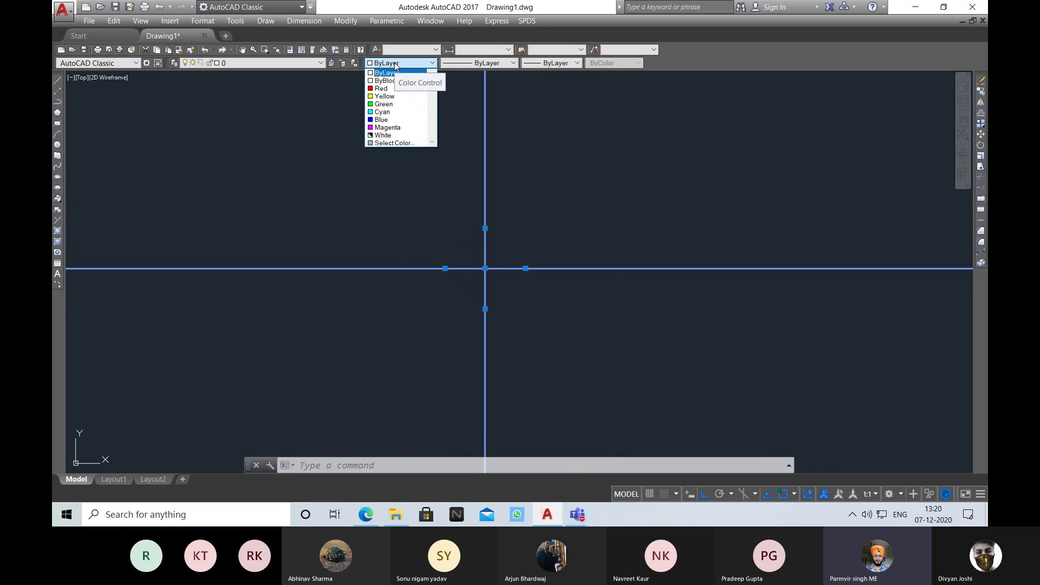
pyautogui.click(401, 96)
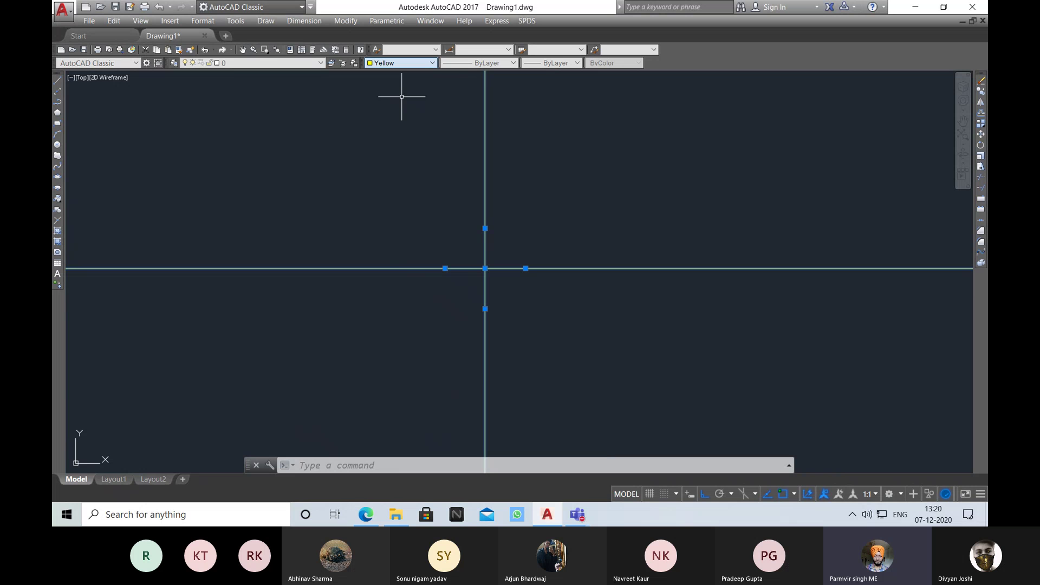
# - Open the list of loadable linetypes from the Linetype Manager and select ACAD_ISO02W100 and ACAD_ISO05W100
pyautogui.click(485, 64)
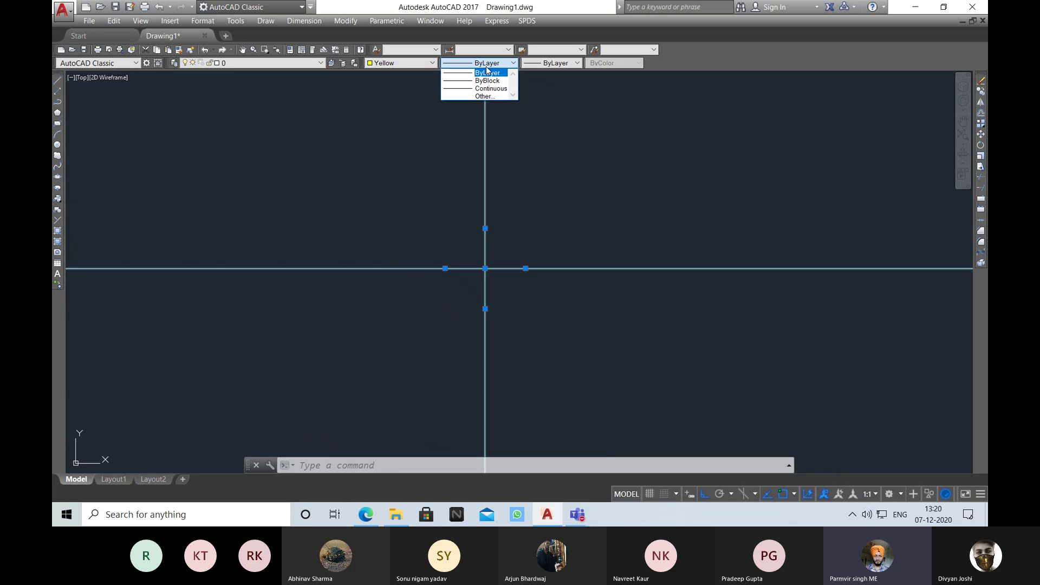
pyautogui.click(487, 97)
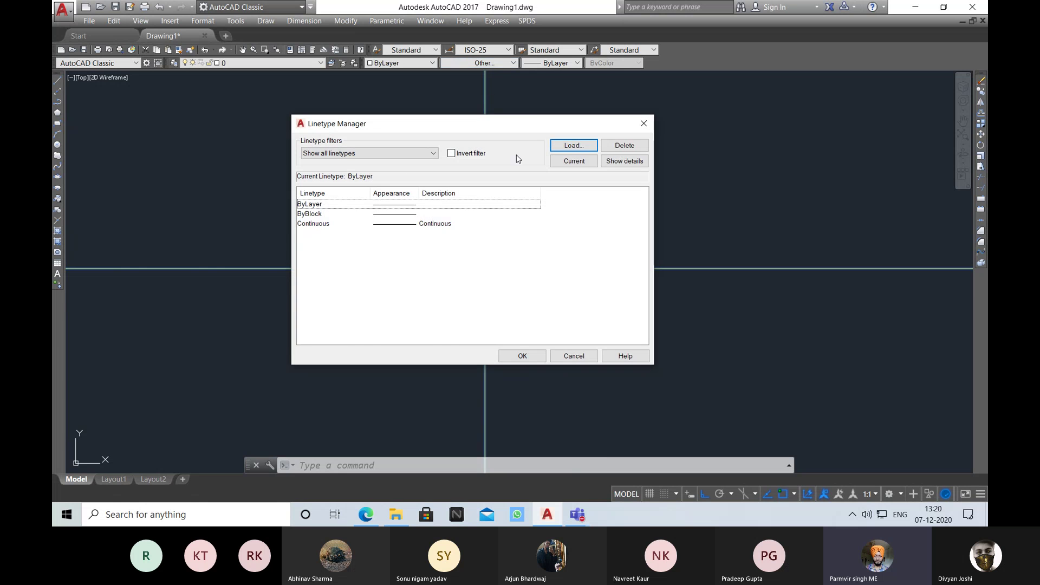
pyautogui.moveTo(526, 127); pyautogui.dragTo(529, 94)
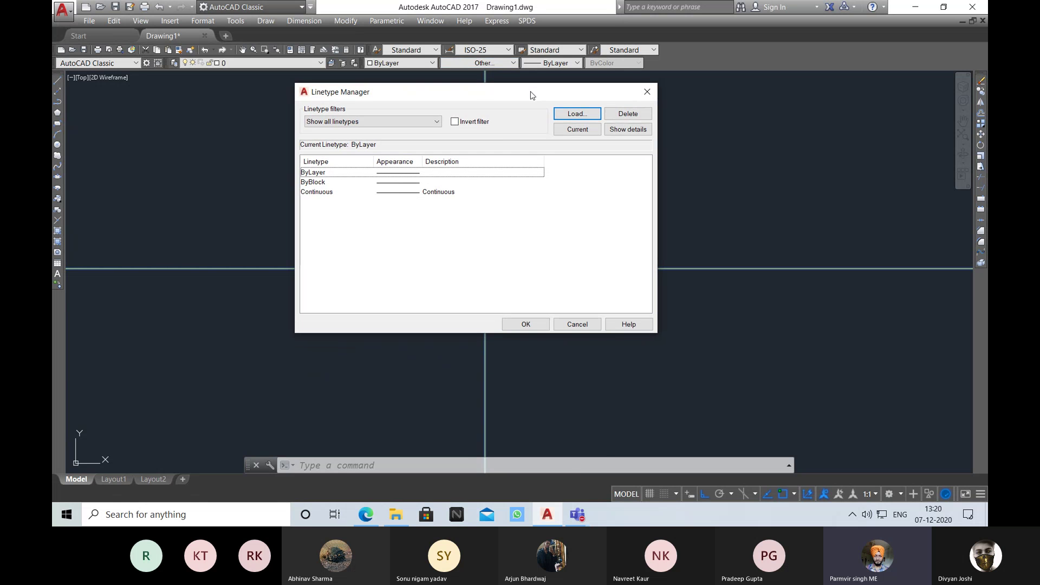
pyautogui.click(573, 113)
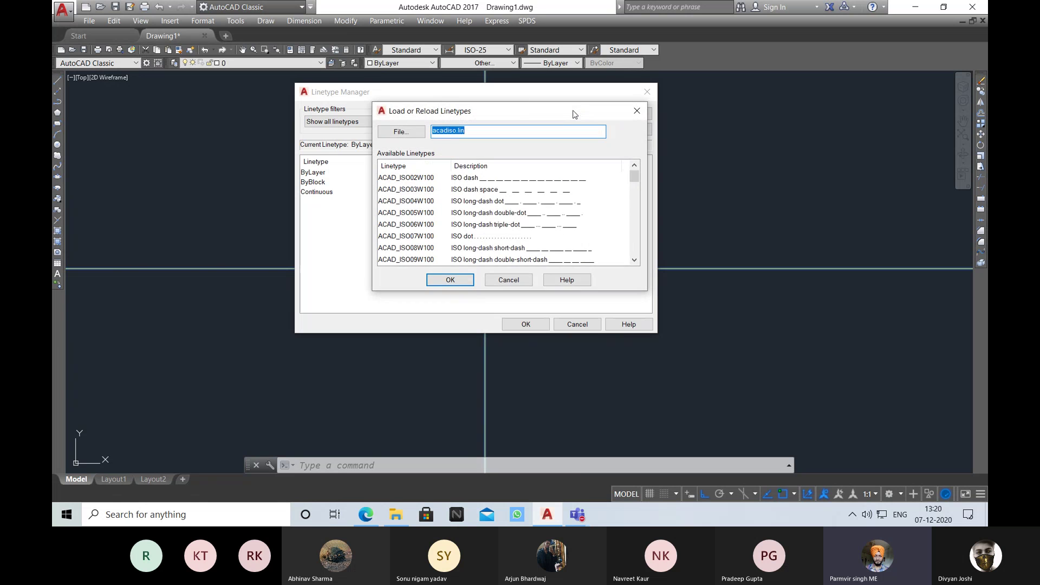
pyautogui.moveTo(532, 114); pyautogui.dragTo(525, 86)
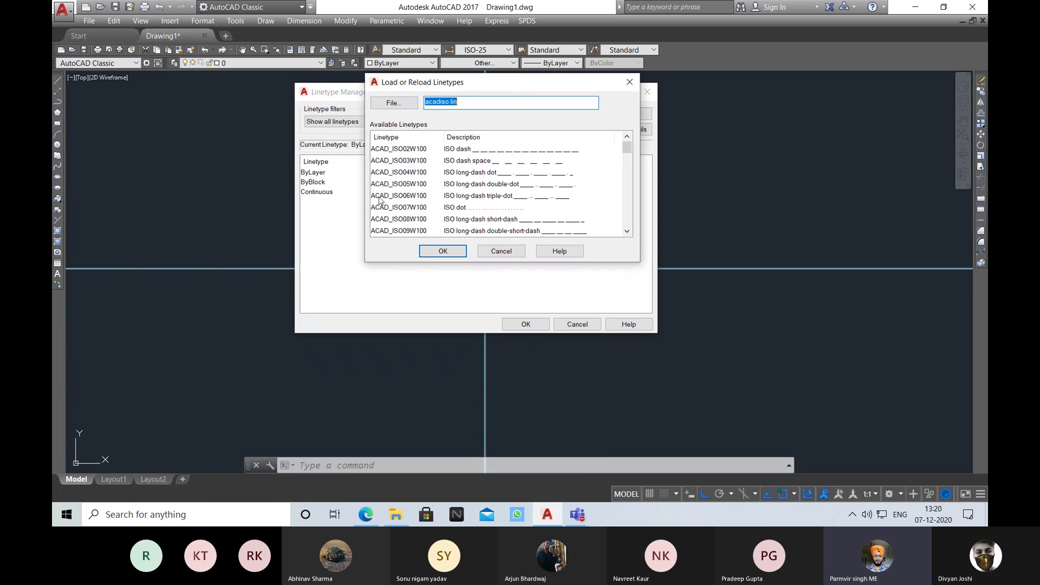
pyautogui.click(402, 151)
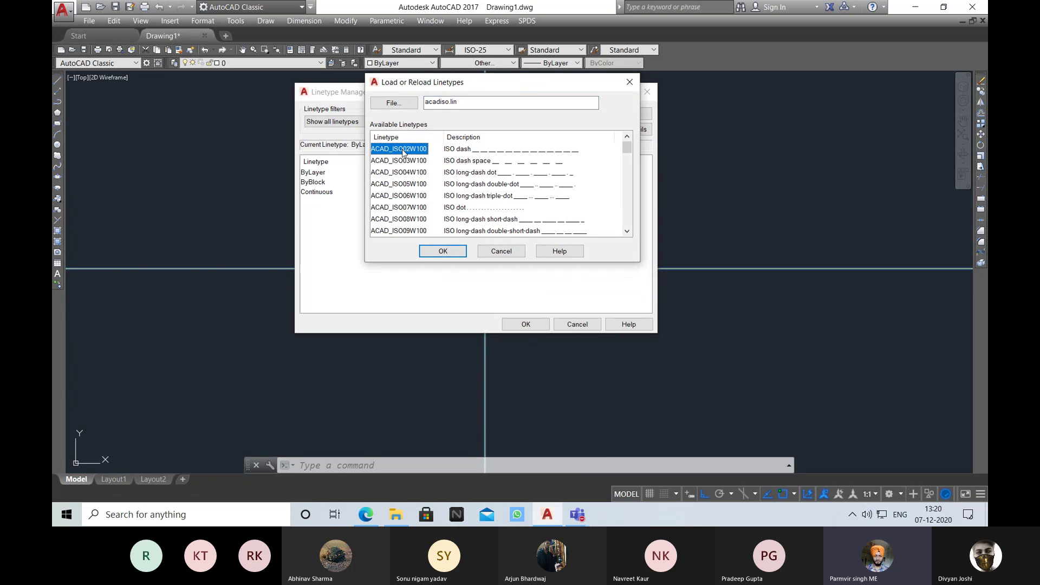
pyautogui.click(412, 184)
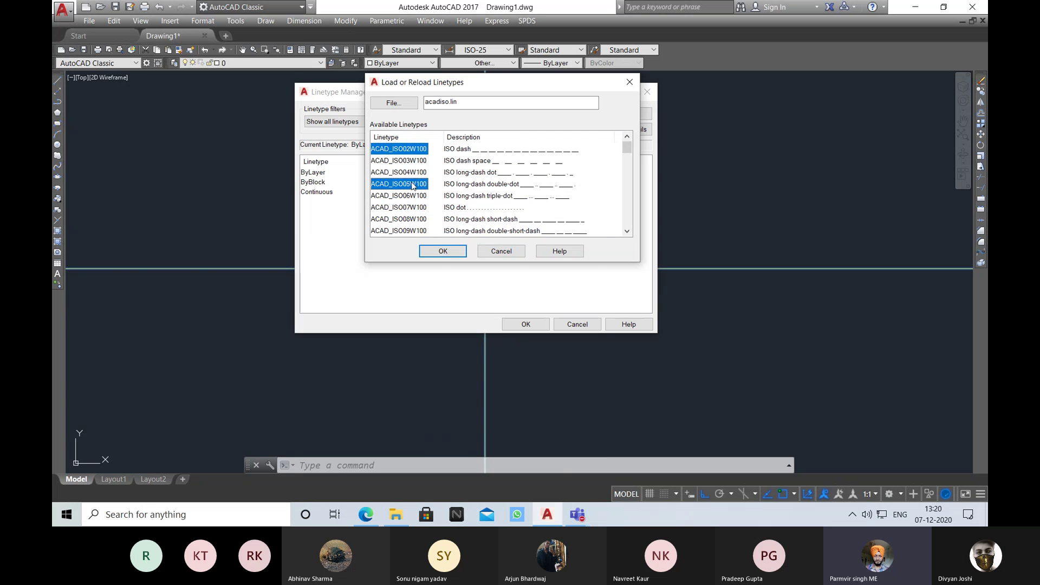
# - Add CENTER, CENTER2, CENTERX2 and DASHDOT to the linetypes selected for loading
pyautogui.scroll(-2, 408, 201)
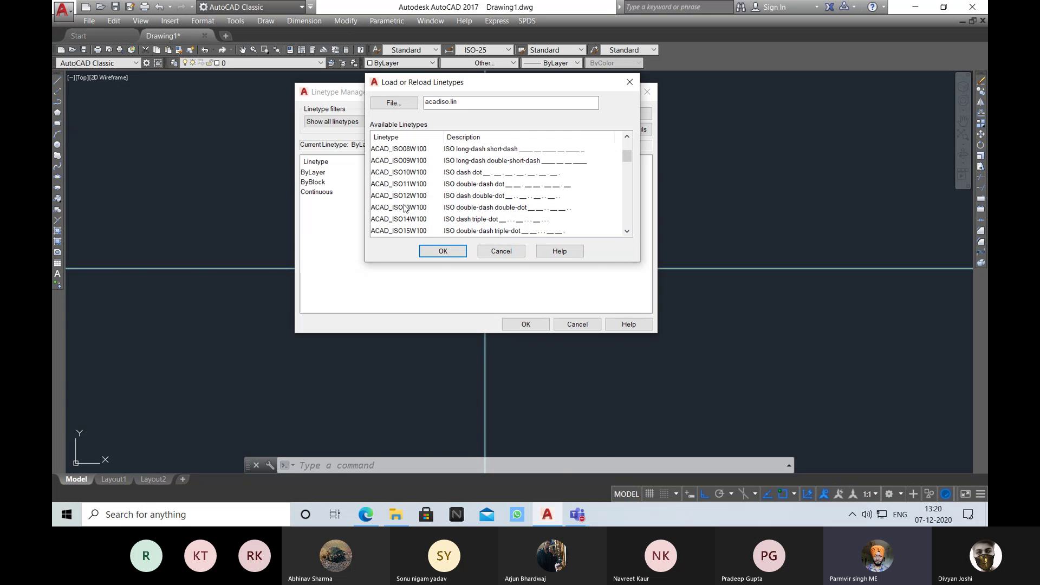
pyautogui.scroll(-2, 406, 204)
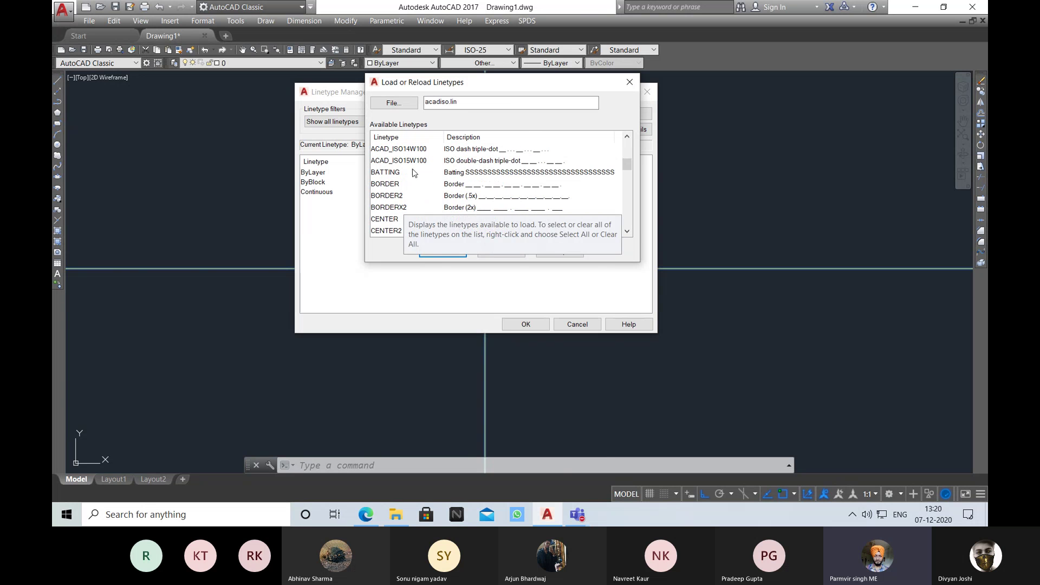
pyautogui.scroll(-1, 412, 196)
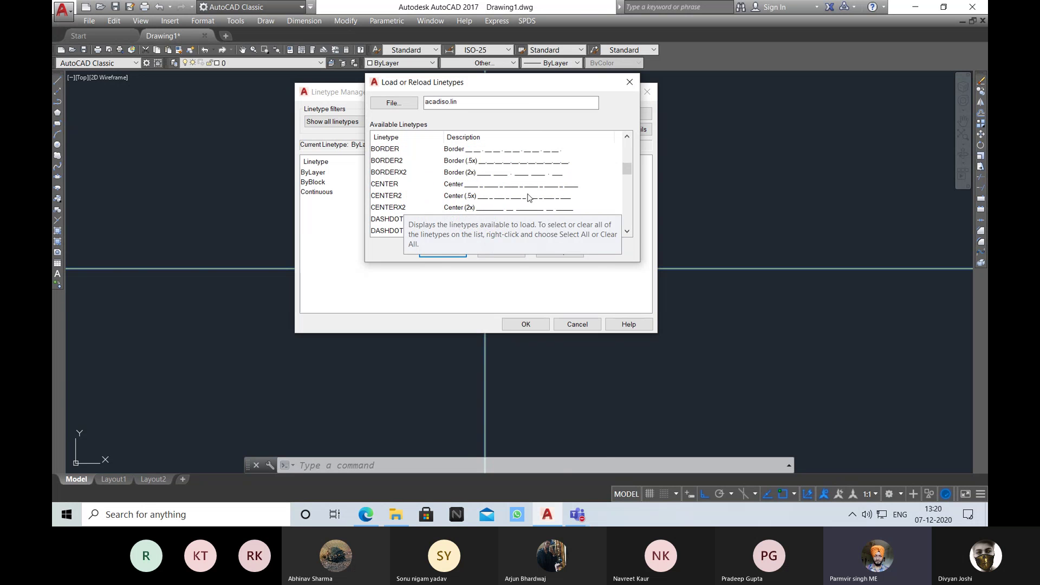
pyautogui.click(387, 185)
pyautogui.keyDown('ctrl'); pyautogui.click(389, 196); pyautogui.keyUp('ctrl')
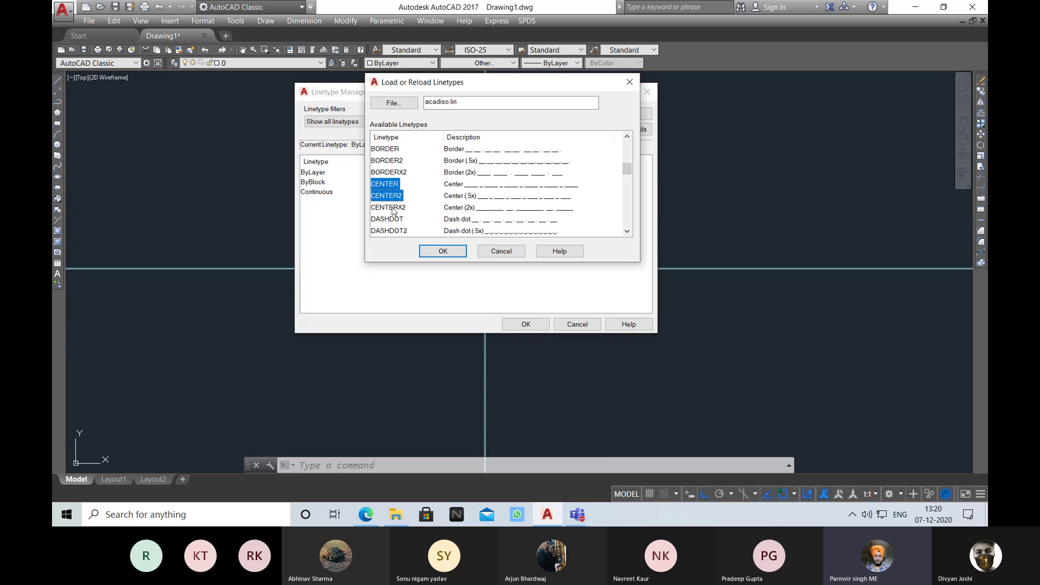
pyautogui.keyDown('ctrl'); pyautogui.click(389, 208); pyautogui.keyUp('ctrl')
pyautogui.keyDown('ctrl'); pyautogui.click(390, 220); pyautogui.keyUp('ctrl')
# - Add DASHED2 and DIVIDE to the selection, then load the chosen linetypes and close the Linetype Manager
pyautogui.scroll(-2, 402, 216)
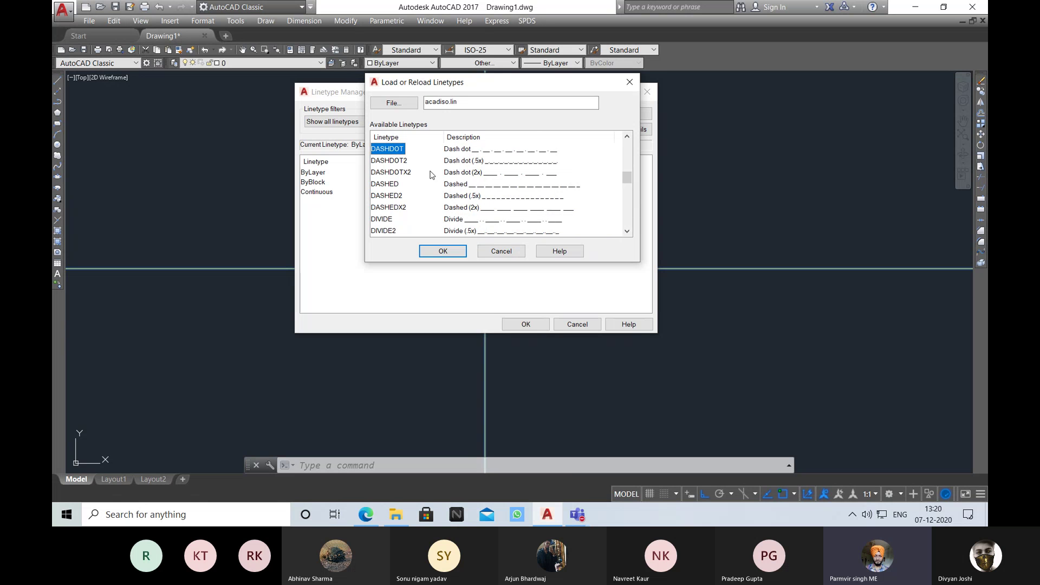
pyautogui.keyDown('ctrl'); pyautogui.click(394, 198); pyautogui.keyUp('ctrl')
pyautogui.keyDown('ctrl'); pyautogui.click(390, 218); pyautogui.keyUp('ctrl')
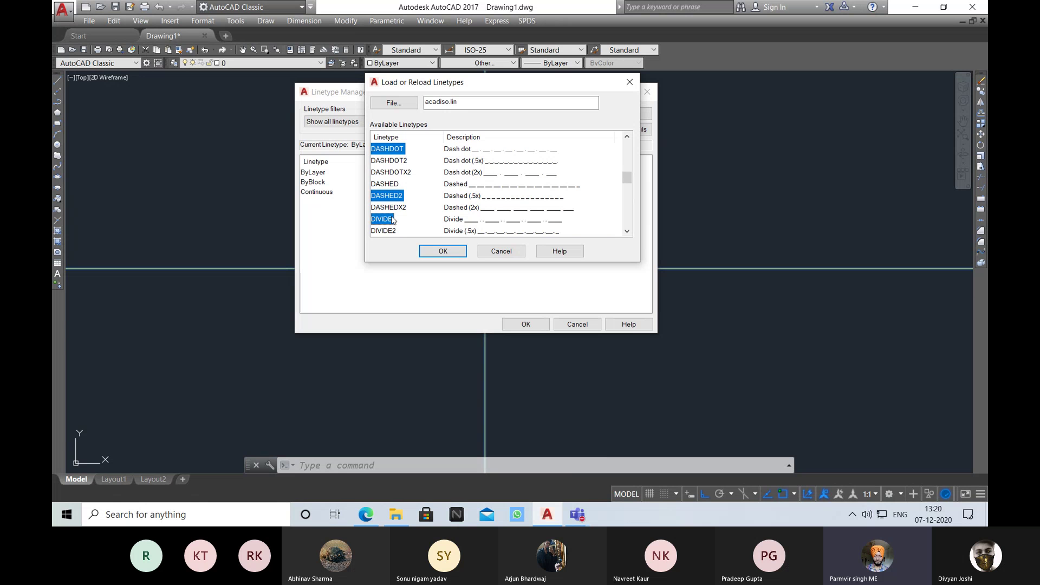
pyautogui.click(444, 252)
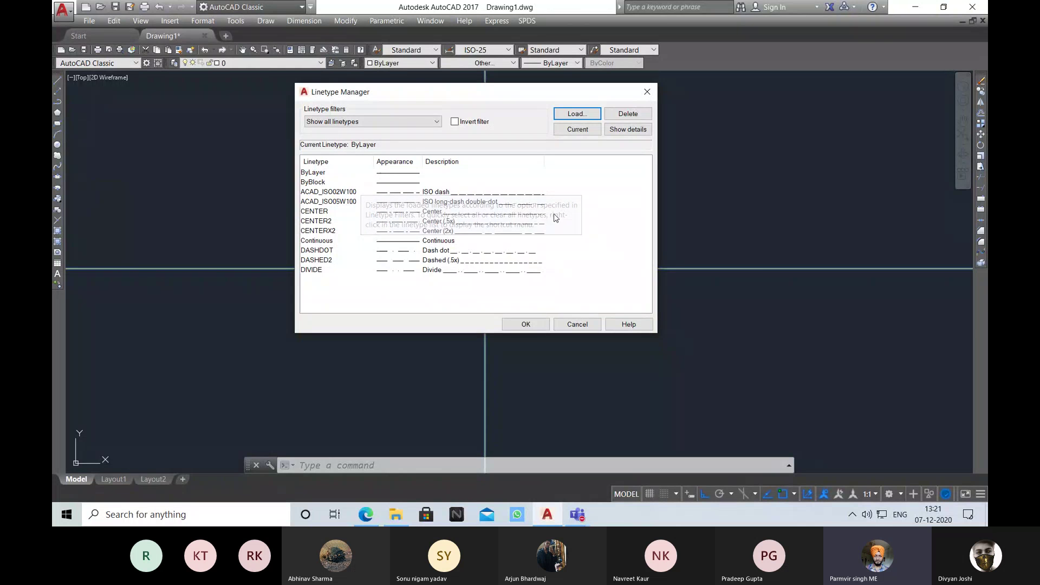
pyautogui.click(523, 325)
pyautogui.press('Escape')
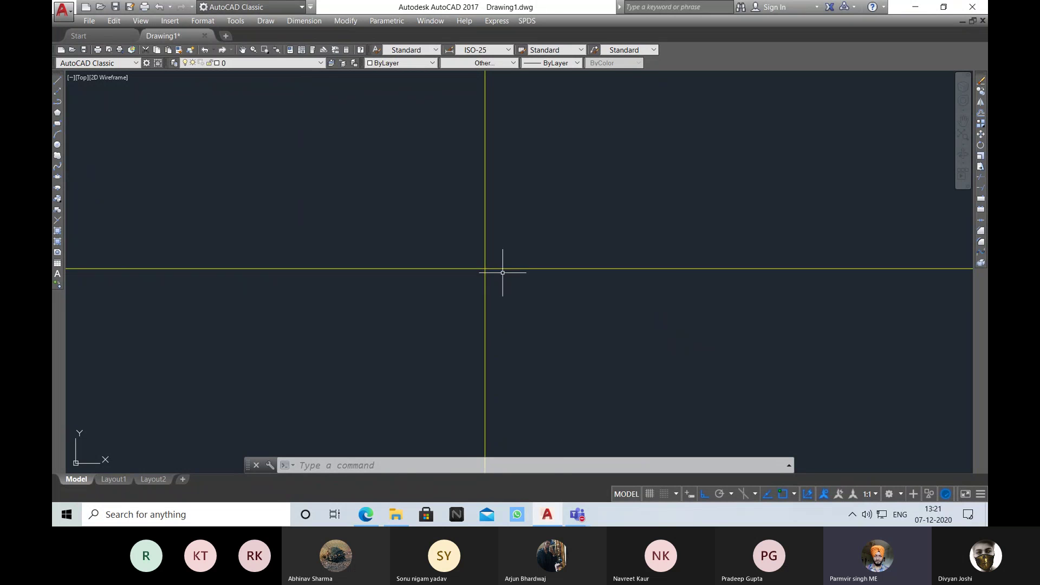
# - Apply the CENTER linetype to both yellow construction lines and clear the selection
pyautogui.click(531, 307)
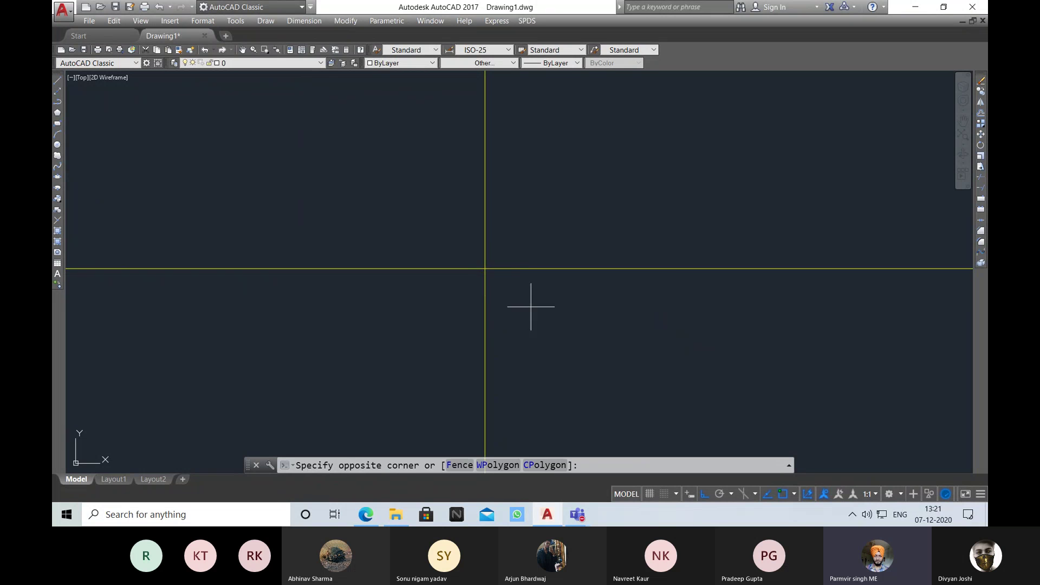
pyautogui.click(438, 243)
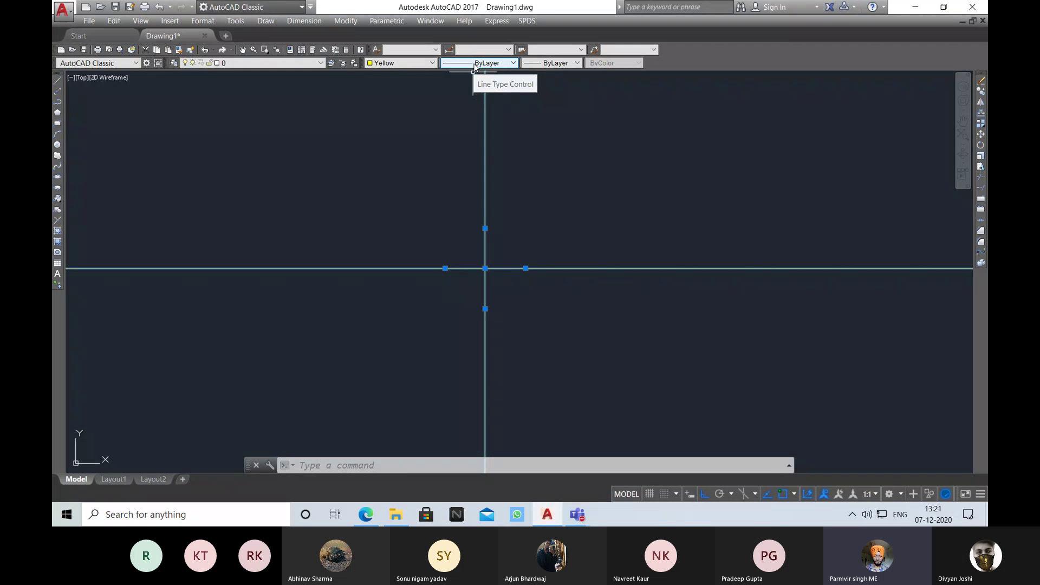
pyautogui.click(475, 65)
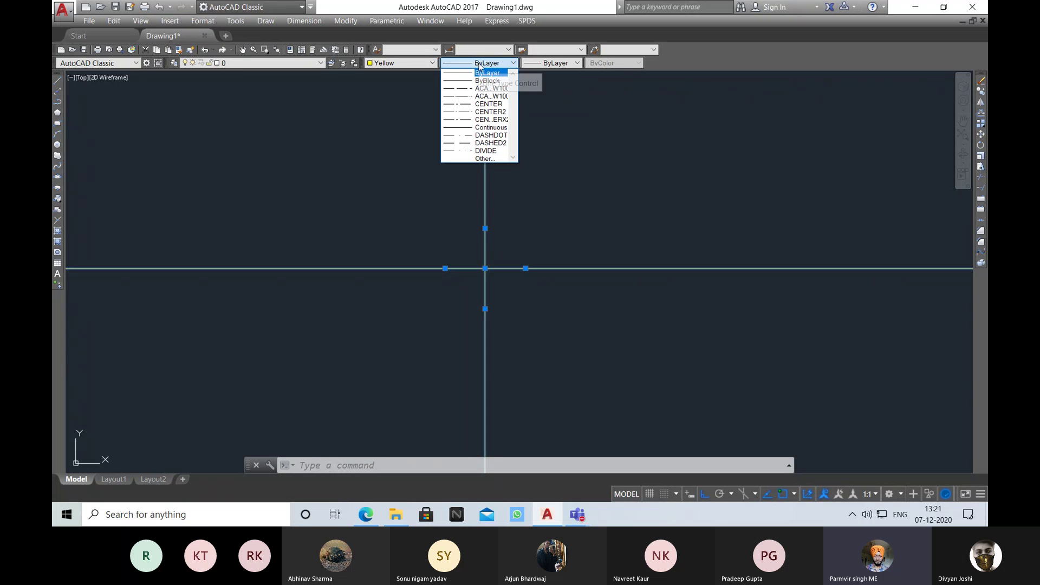
pyautogui.click(481, 104)
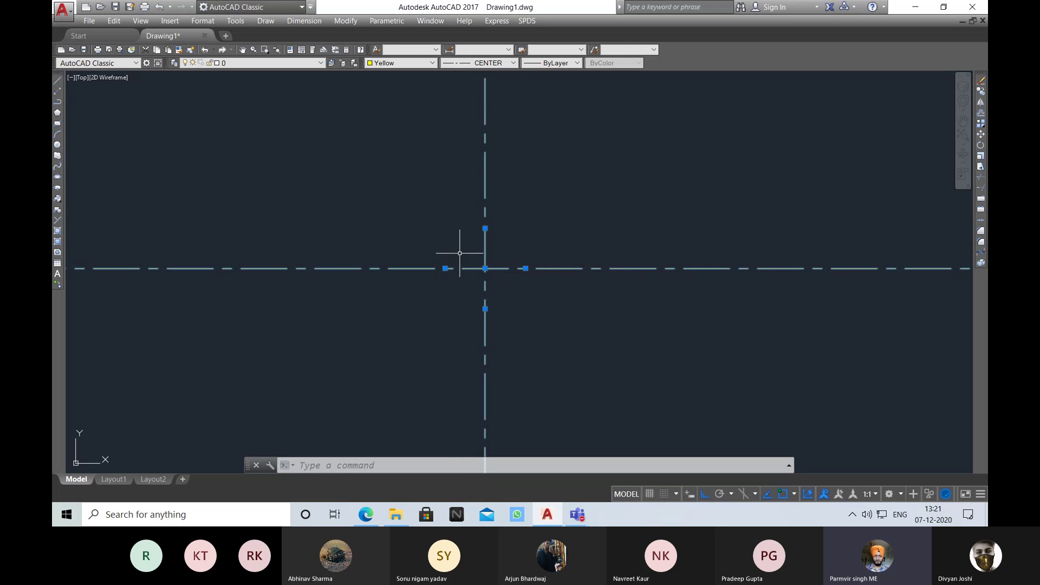
pyautogui.scroll(-4, 459, 252)
pyautogui.click(414, 231)
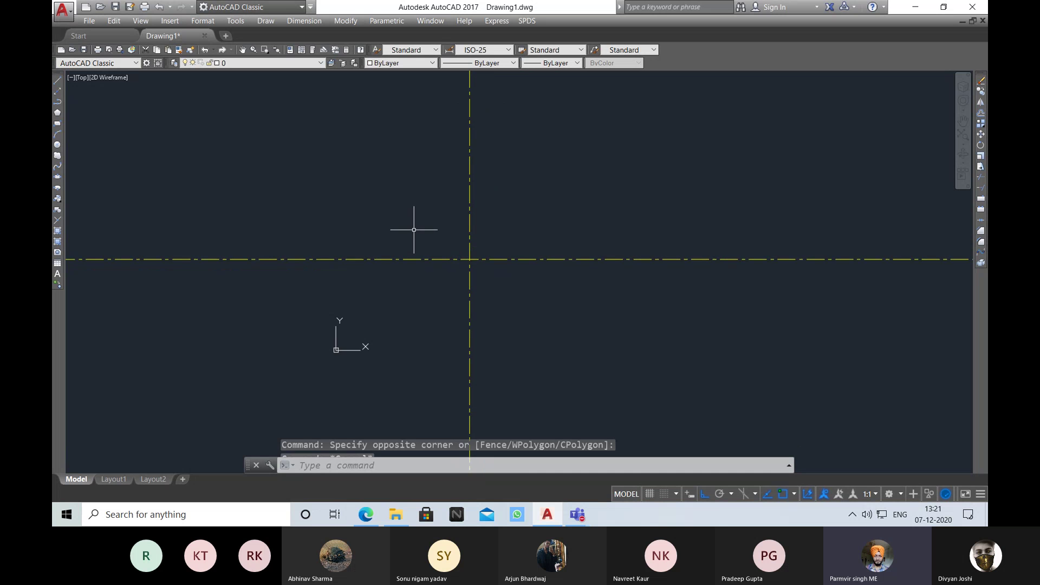
pyautogui.press('Escape')
pyautogui.press('Escape')
# - Draw a circle of radius 5 centred on the intersection of the two yellow centre lines
pyautogui.scroll(5, 448, 239)
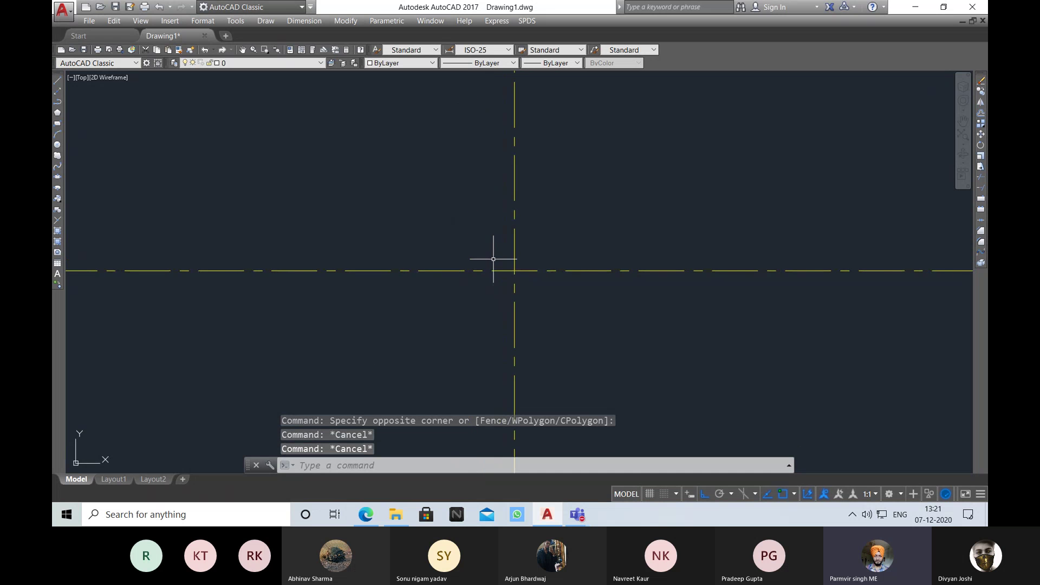
pyautogui.scroll(-4, 460, 230)
pyautogui.scroll(3, 460, 252)
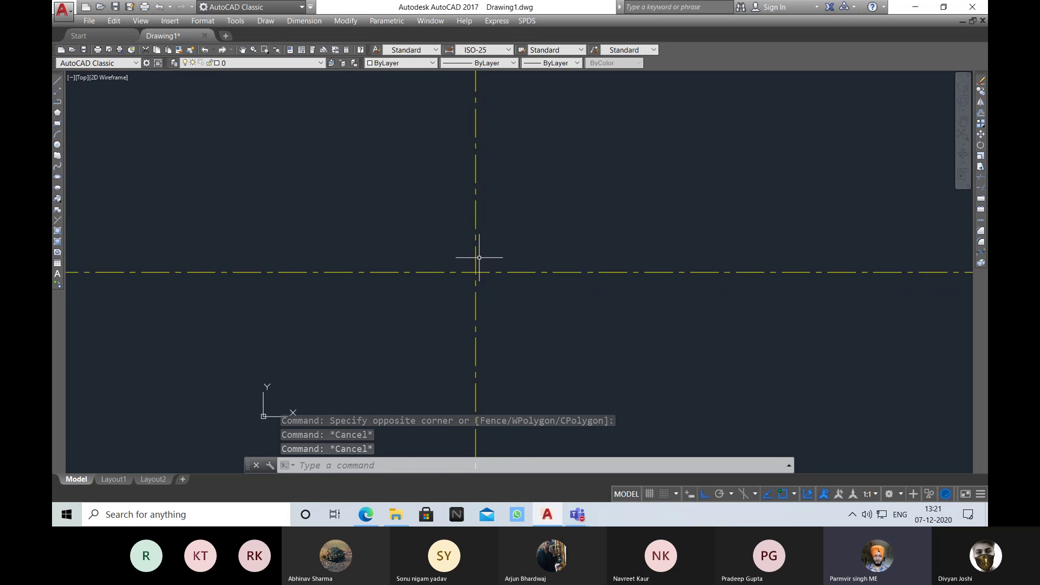
pyautogui.moveTo(416, 226)
pyautogui.mouseDown(button='middle')
pyautogui.moveTo(454, 227)
pyautogui.moveTo(432, 225)
pyautogui.moveTo(432, 239)
pyautogui.mouseUp(button='middle')
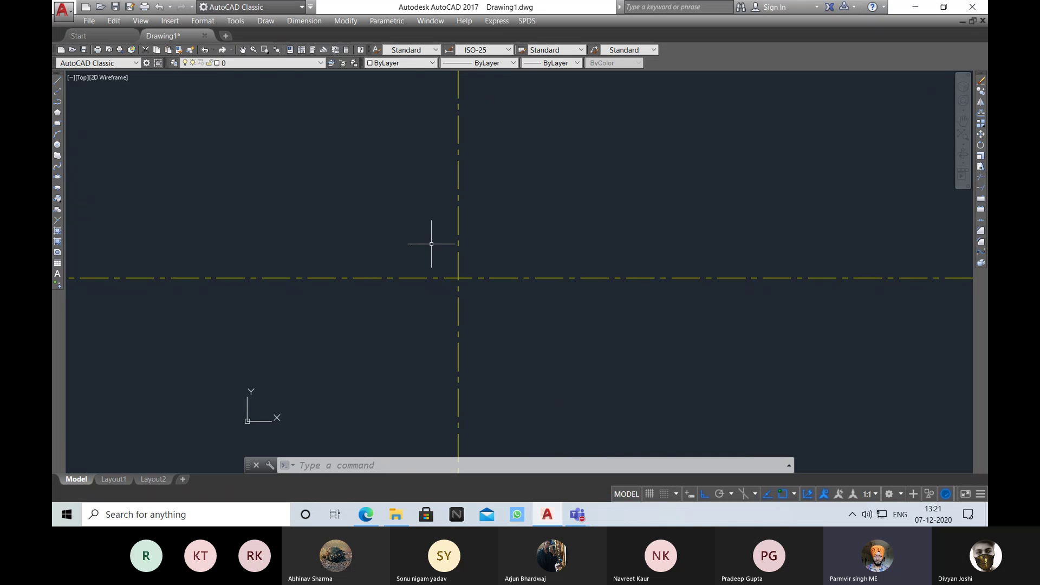
pyautogui.write('c')
pyautogui.press('Return')
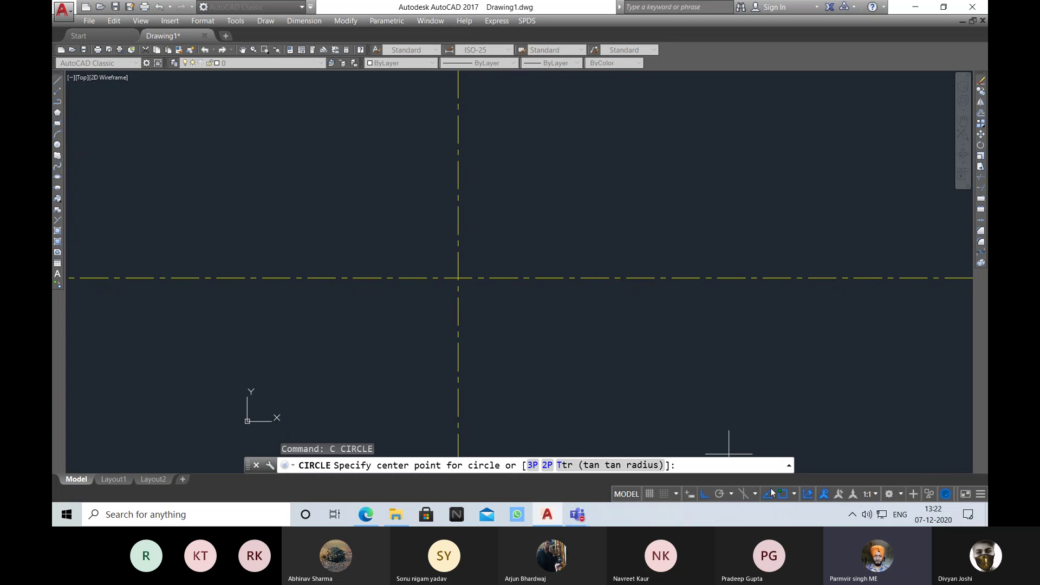
pyautogui.click(793, 494)
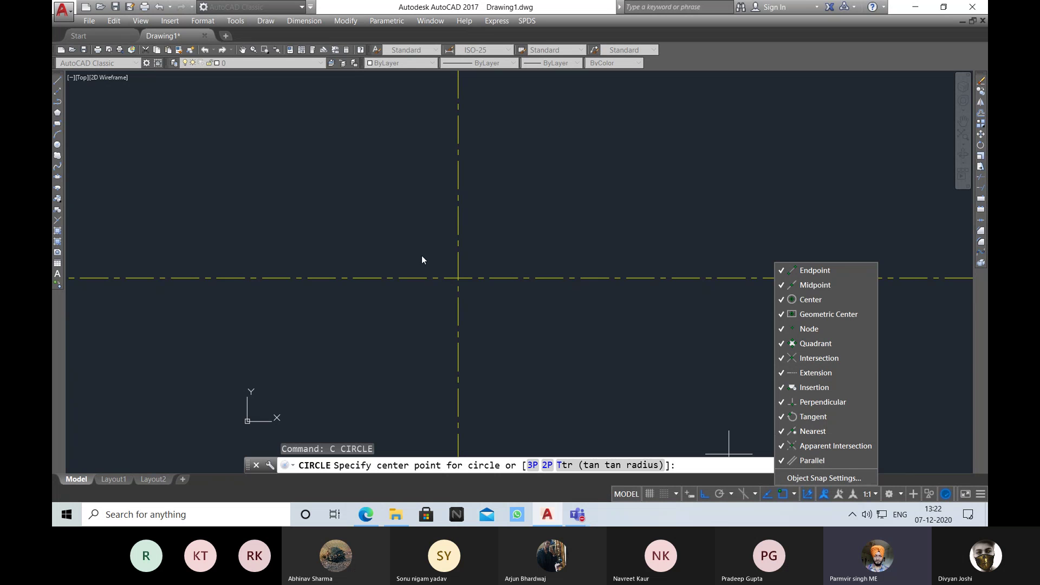
pyautogui.click(446, 310)
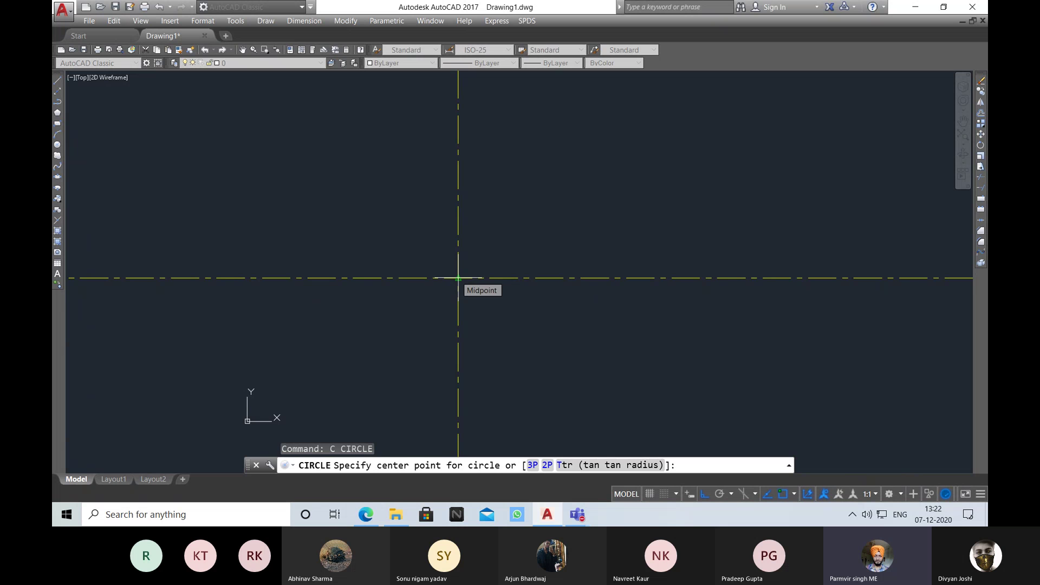
pyautogui.click(458, 278)
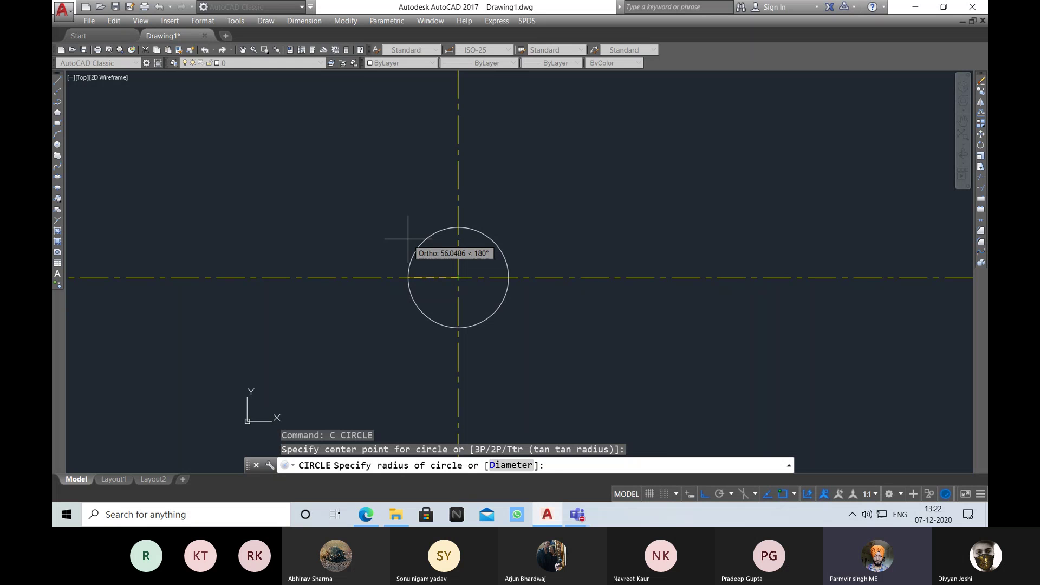
pyautogui.write('5')
pyautogui.press('Return')
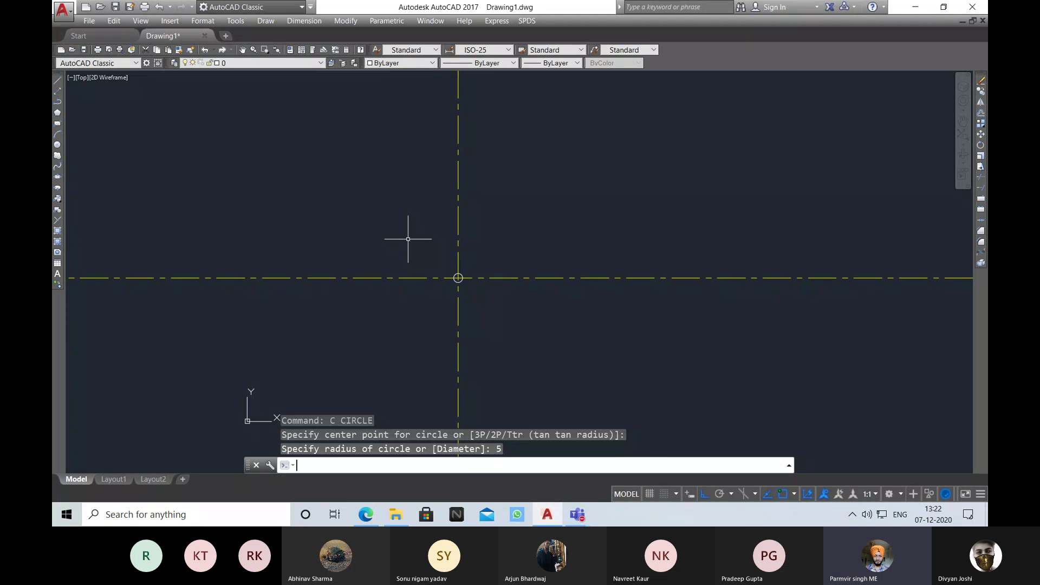
# - Draw a concentric circle of radius 10 around the small circle at the centre-line intersection
pyautogui.scroll(7, 433, 281)
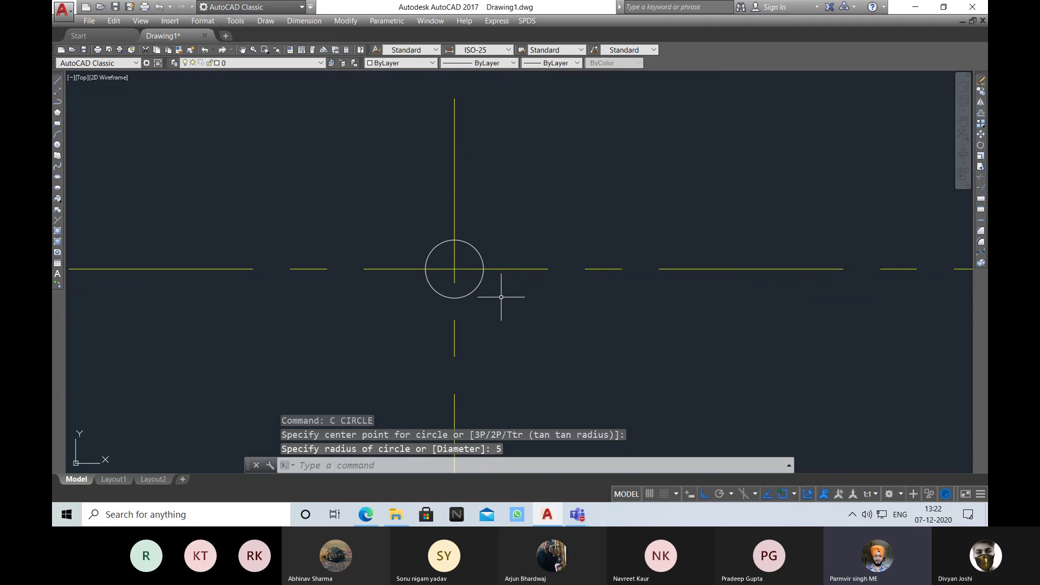
pyautogui.write('c')
pyautogui.press('Return')
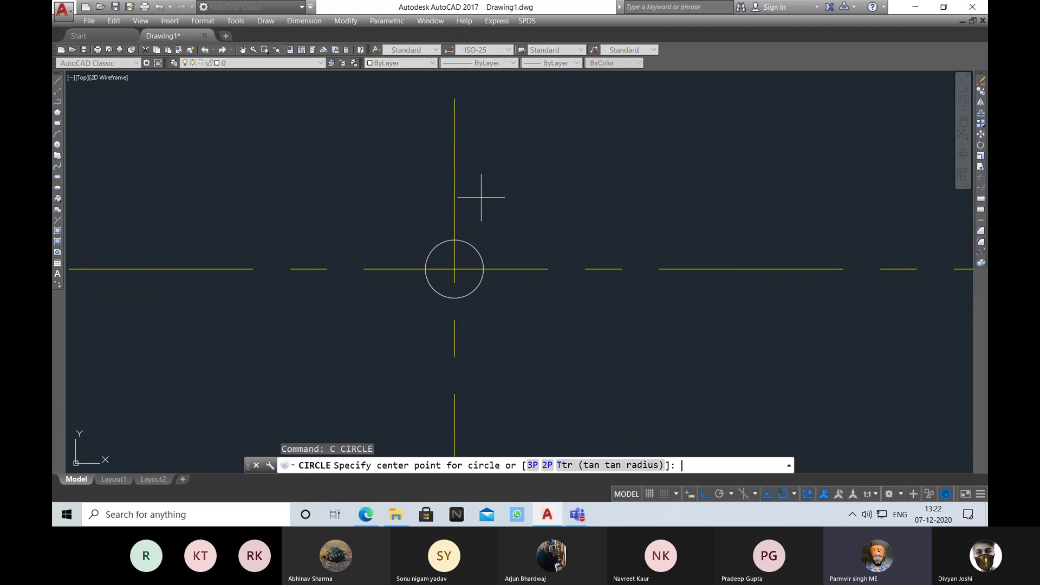
pyautogui.click(453, 269)
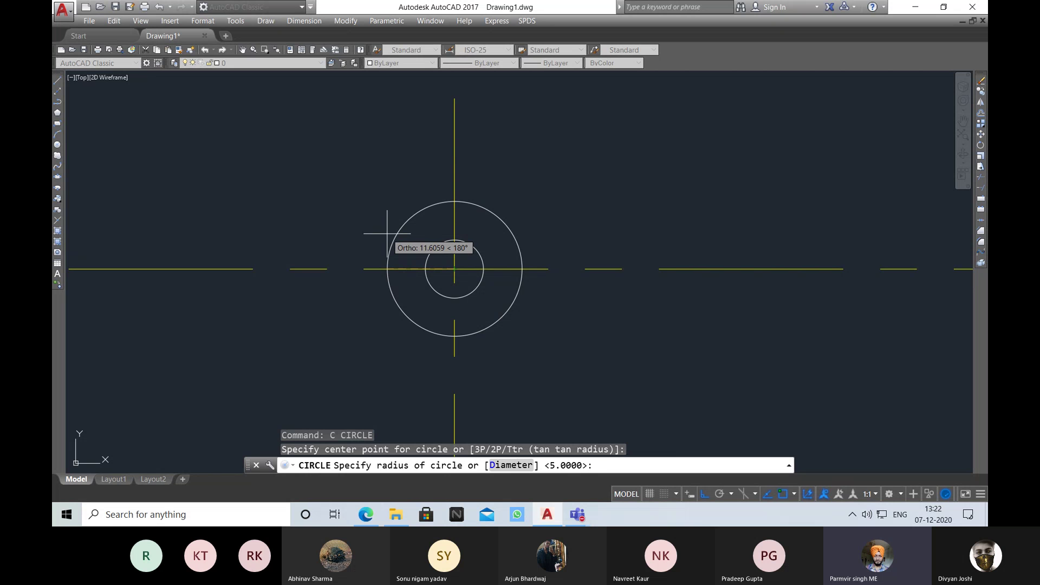
pyautogui.write('10')
pyautogui.press('Return')
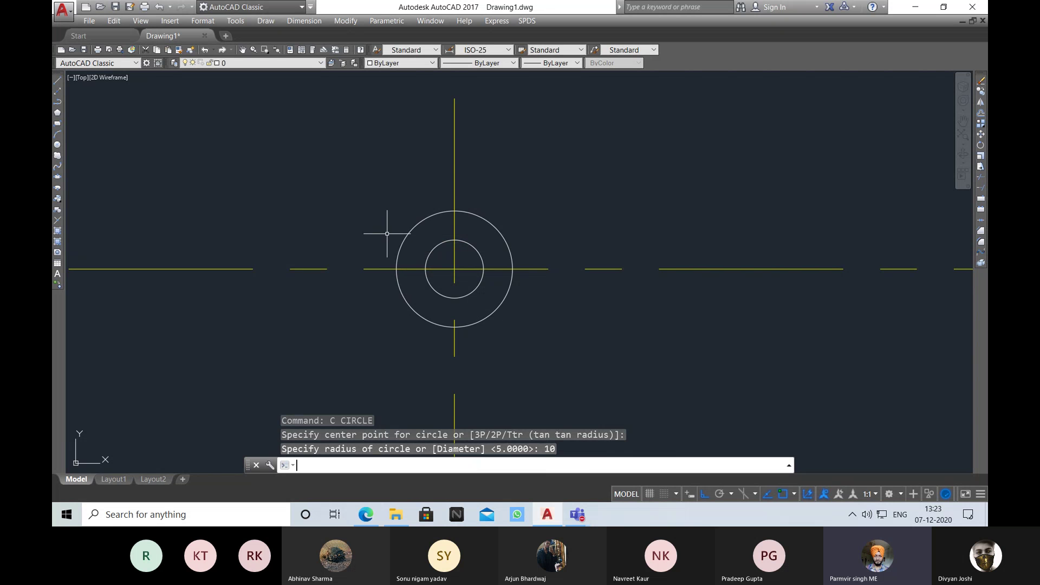
# - Copy both concentric circles from their common centre 100 units straight up along the vertical centre line
pyautogui.scroll(-3, 367, 255)
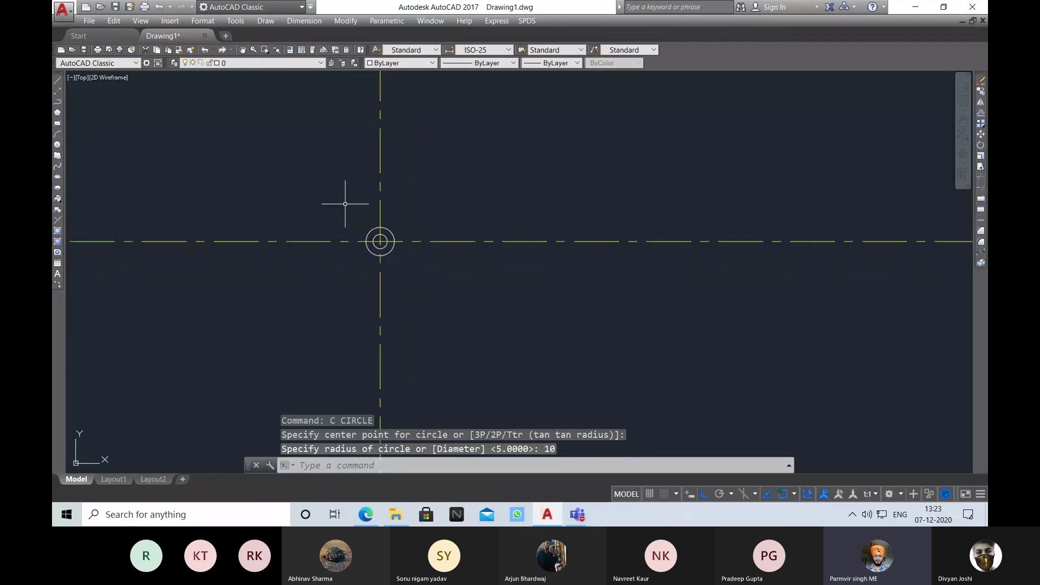
pyautogui.moveTo(345, 204)
pyautogui.mouseDown(button='middle')
pyautogui.moveTo(417, 246)
pyautogui.moveTo(423, 261)
pyautogui.mouseUp(button='middle')
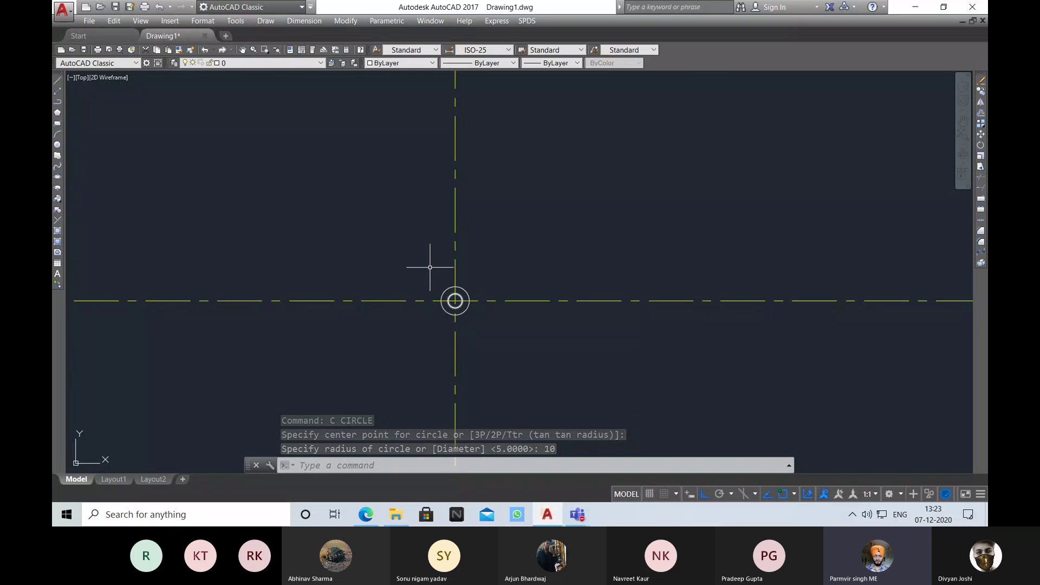
pyautogui.moveTo(430, 271); pyautogui.dragTo(435, 283, button='middle')
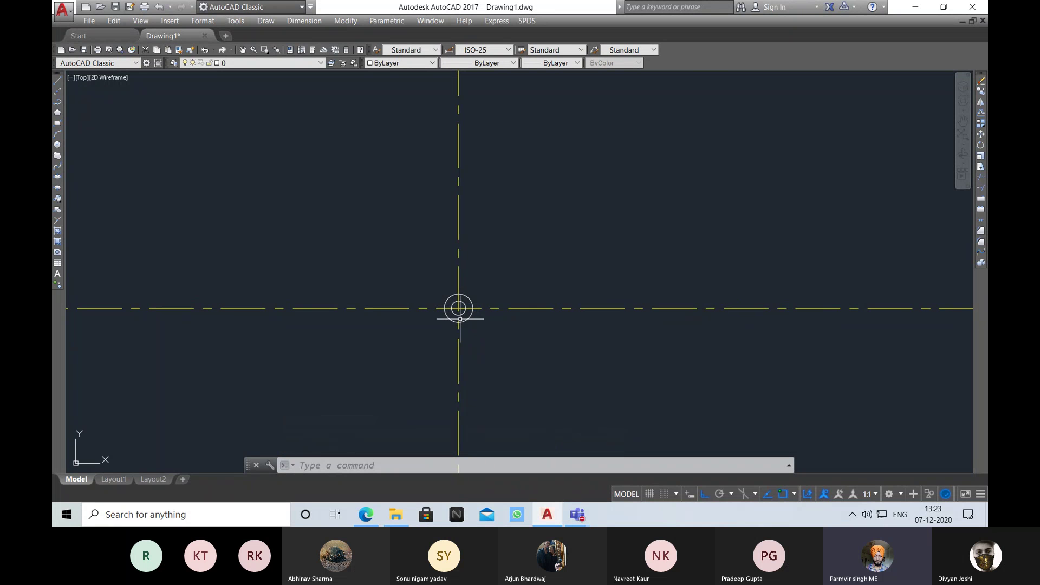
pyautogui.moveTo(448, 283); pyautogui.dragTo(450, 290, button='middle')
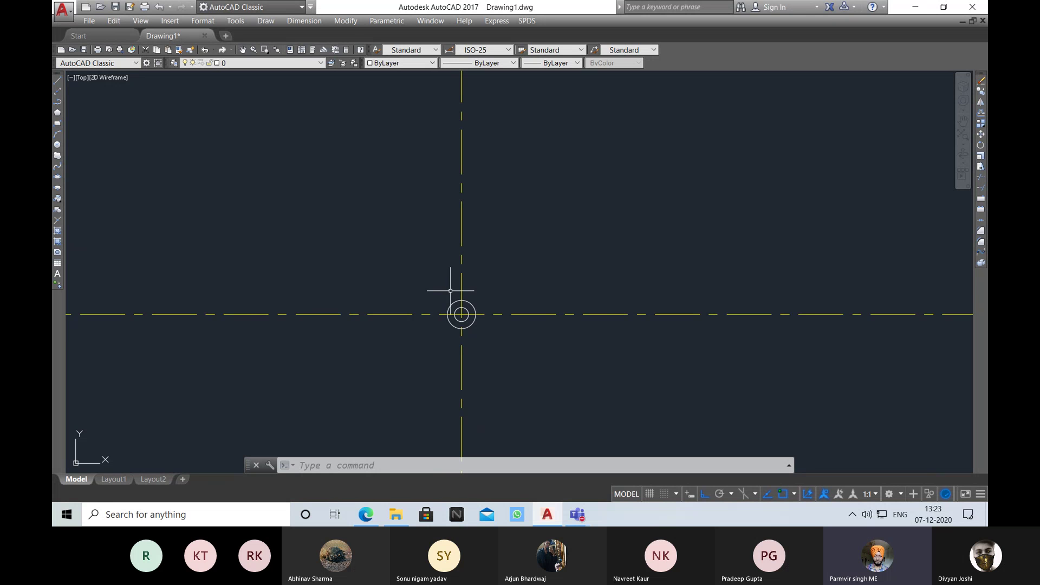
pyautogui.write('c')
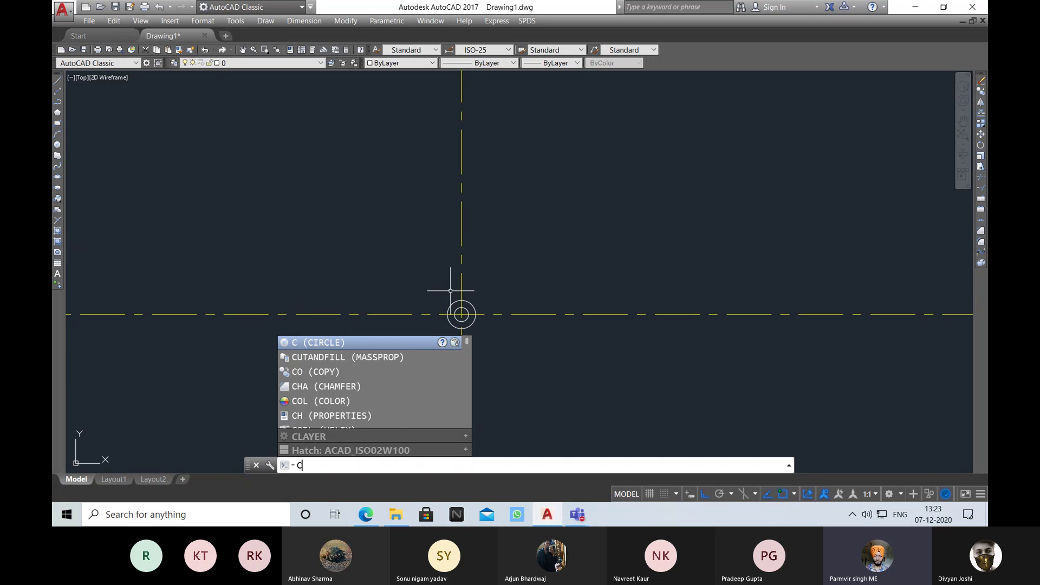
pyautogui.write('o')
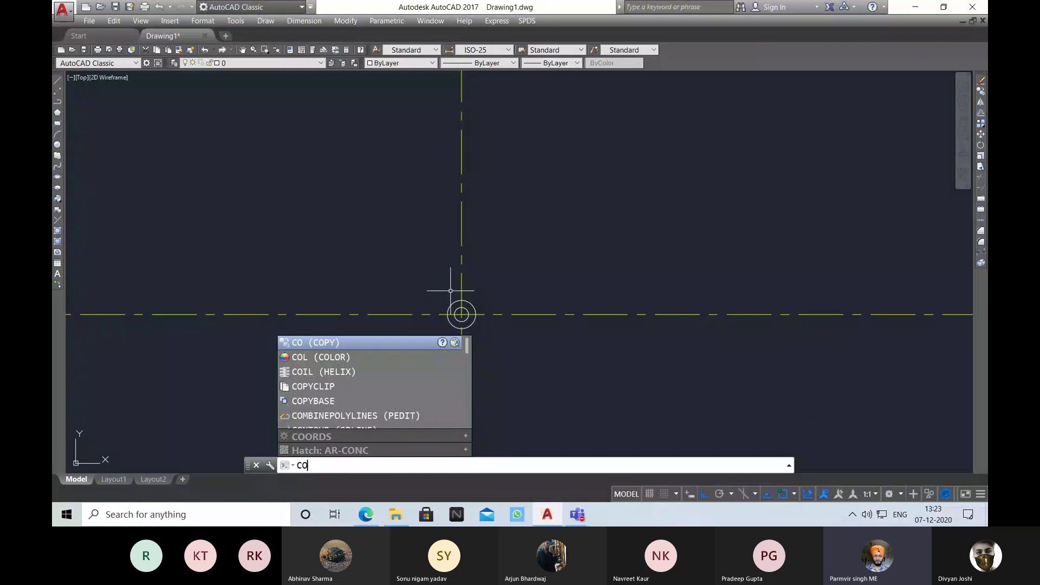
pyautogui.press('Return')
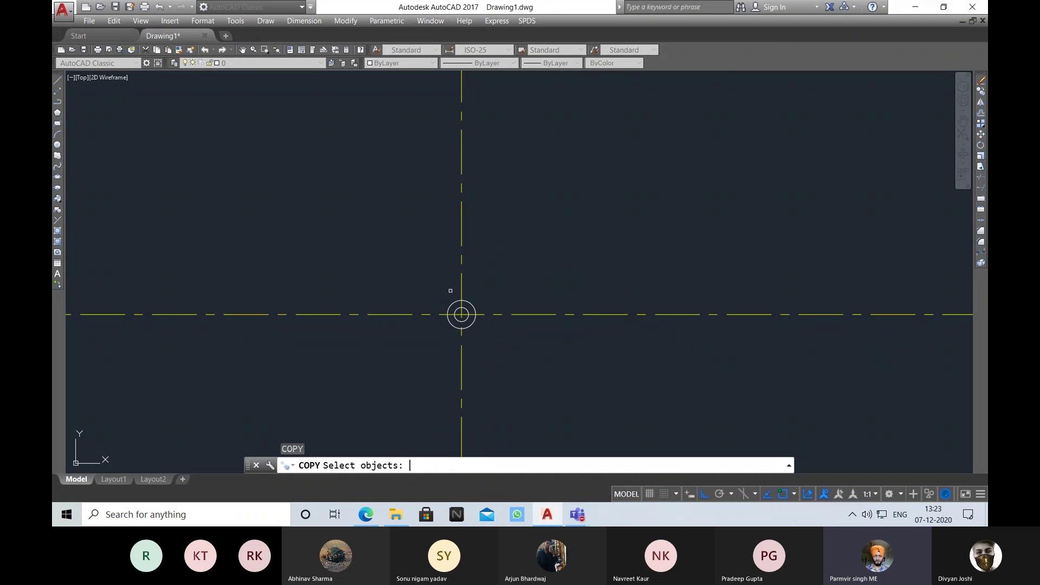
pyautogui.scroll(4, 450, 291)
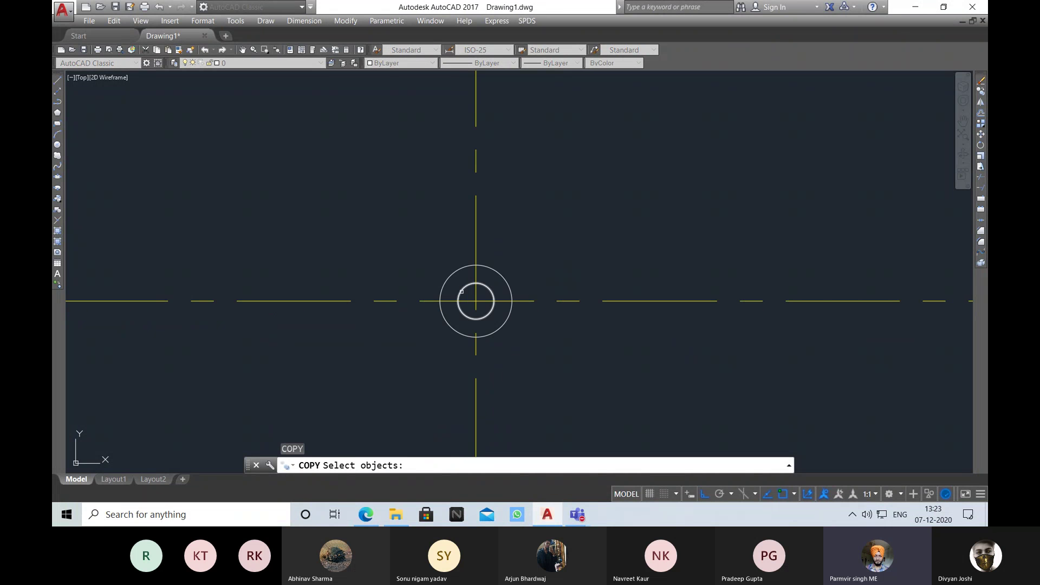
pyautogui.click(461, 292)
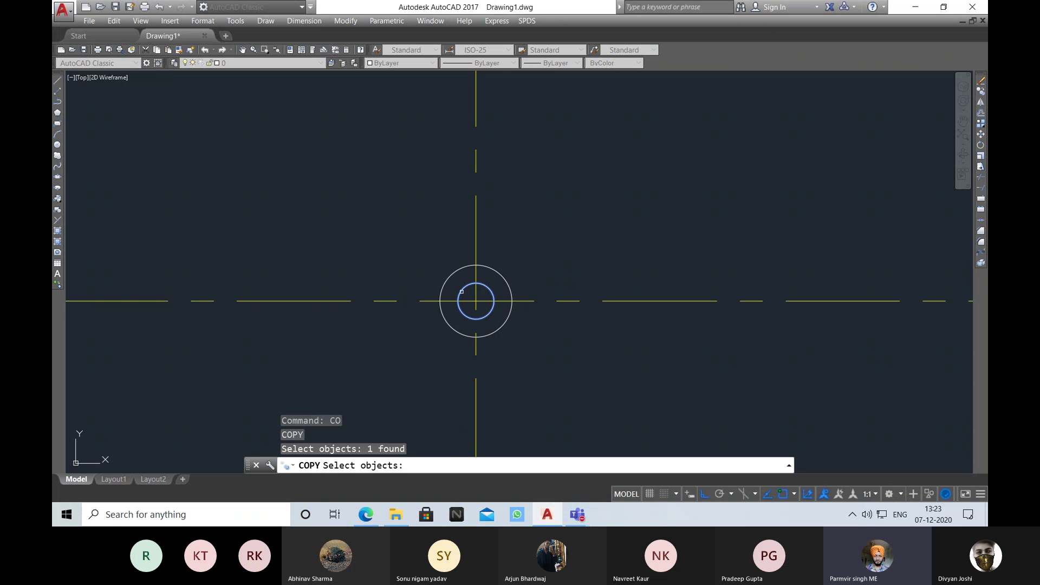
pyautogui.click(450, 273)
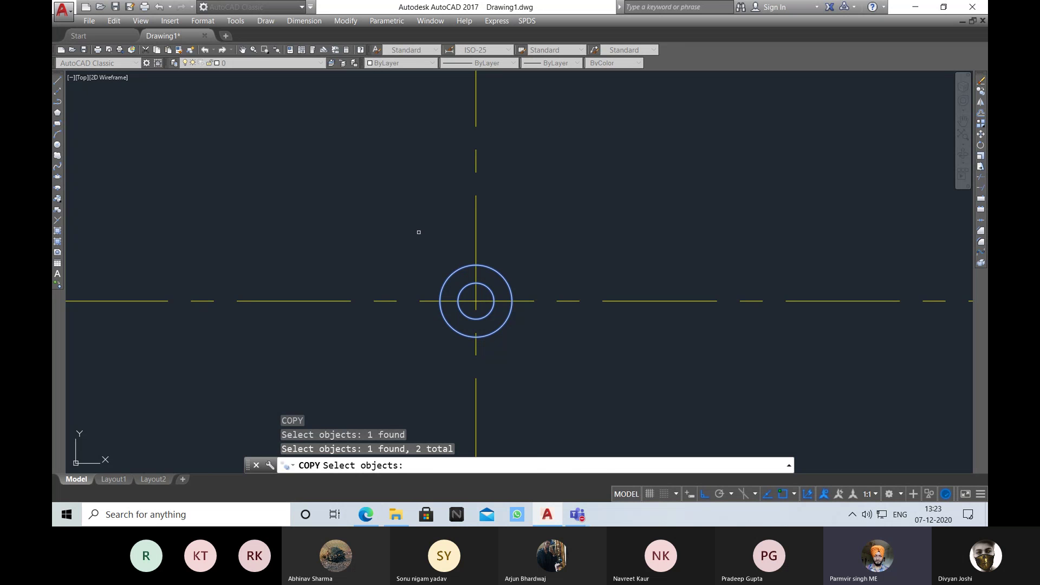
pyautogui.press('Return')
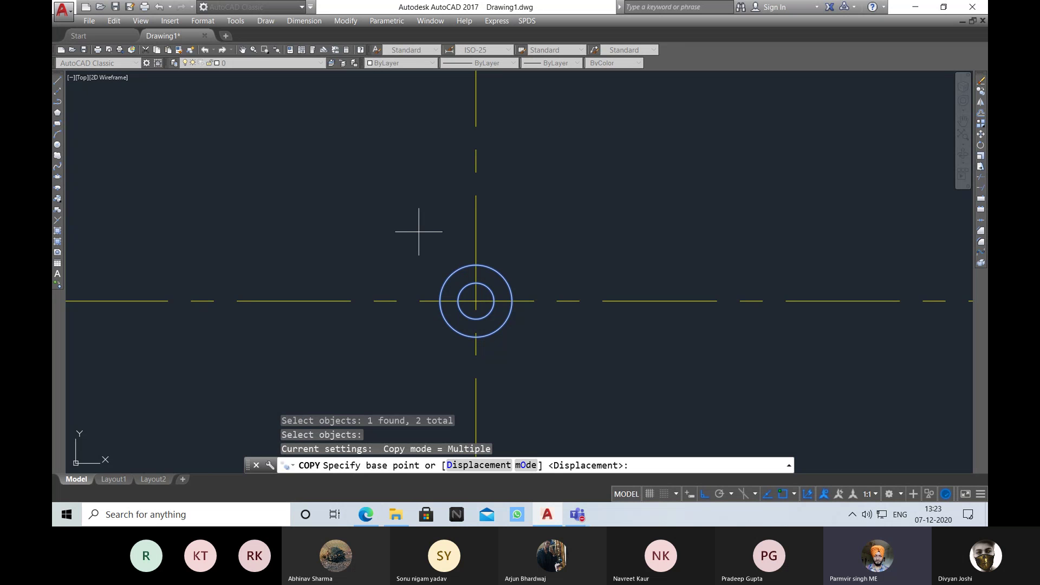
pyautogui.click(475, 302)
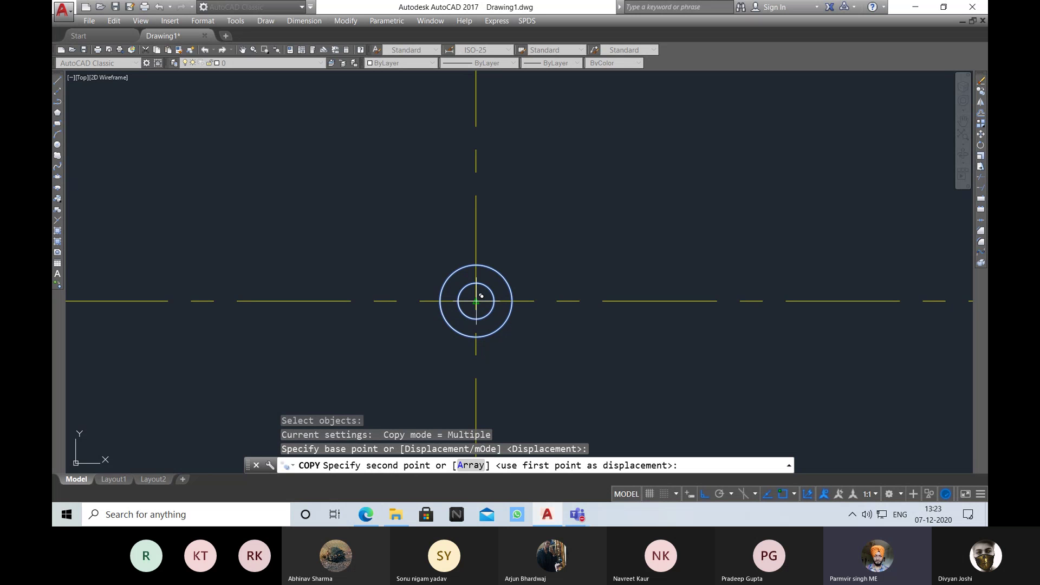
pyautogui.scroll(-3, 449, 168)
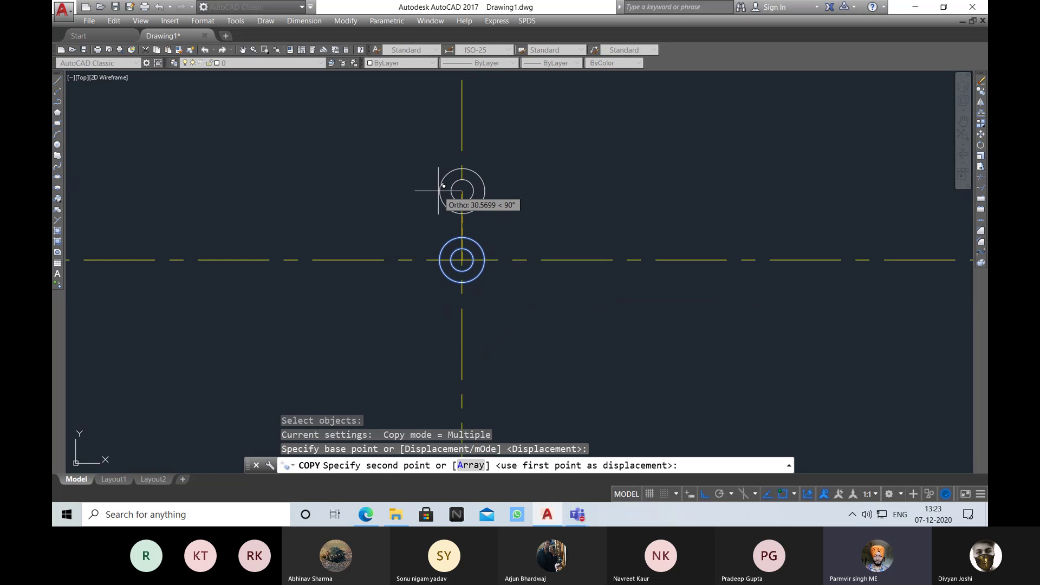
pyautogui.moveTo(442, 186)
pyautogui.mouseDown(button='middle')
pyautogui.moveTo(433, 257)
pyautogui.moveTo(425, 214)
pyautogui.mouseUp(button='middle')
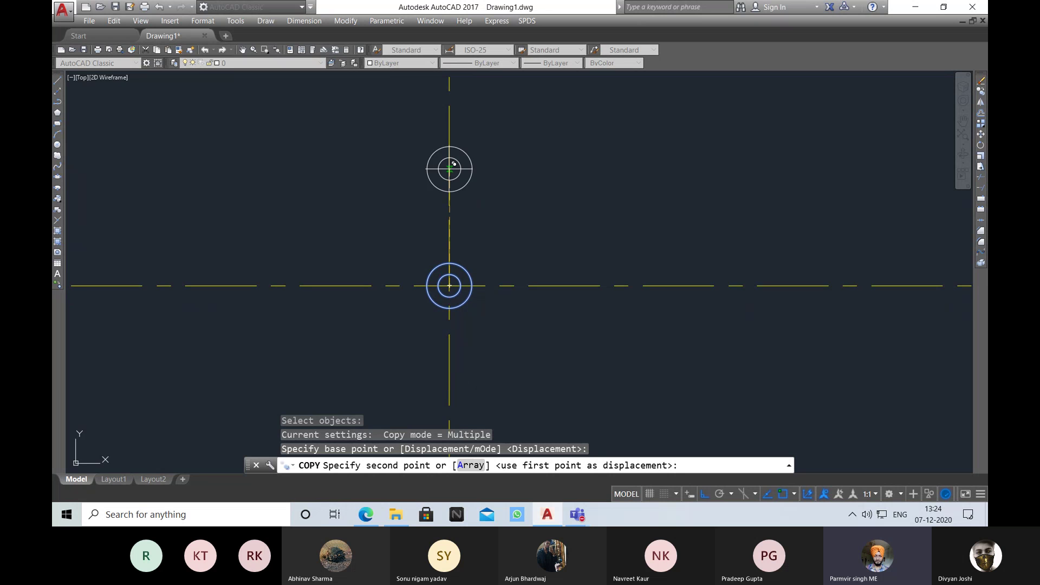
pyautogui.moveTo(448, 190); pyautogui.dragTo(460, 244, button='middle')
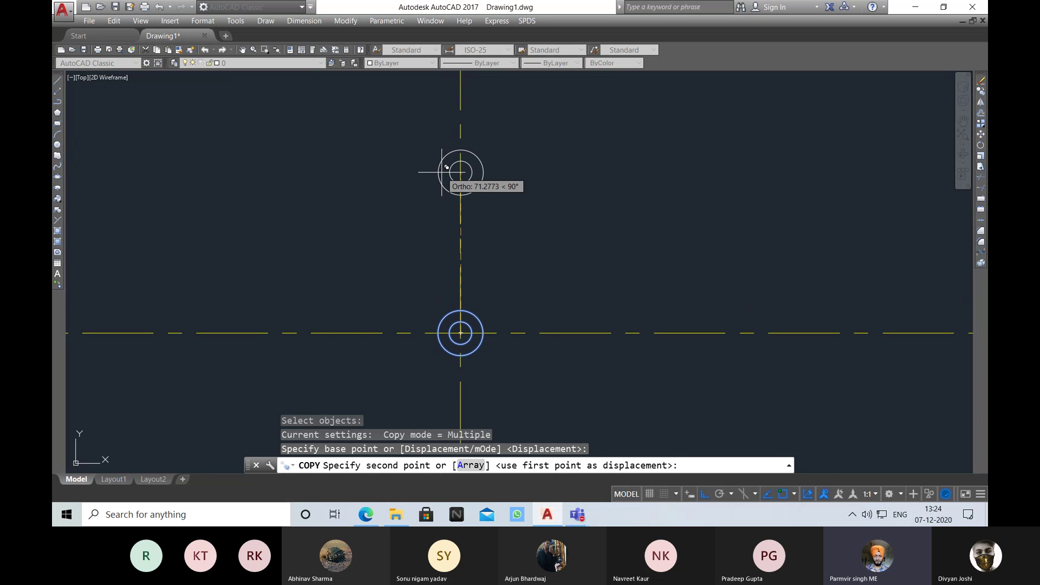
pyautogui.write('100')
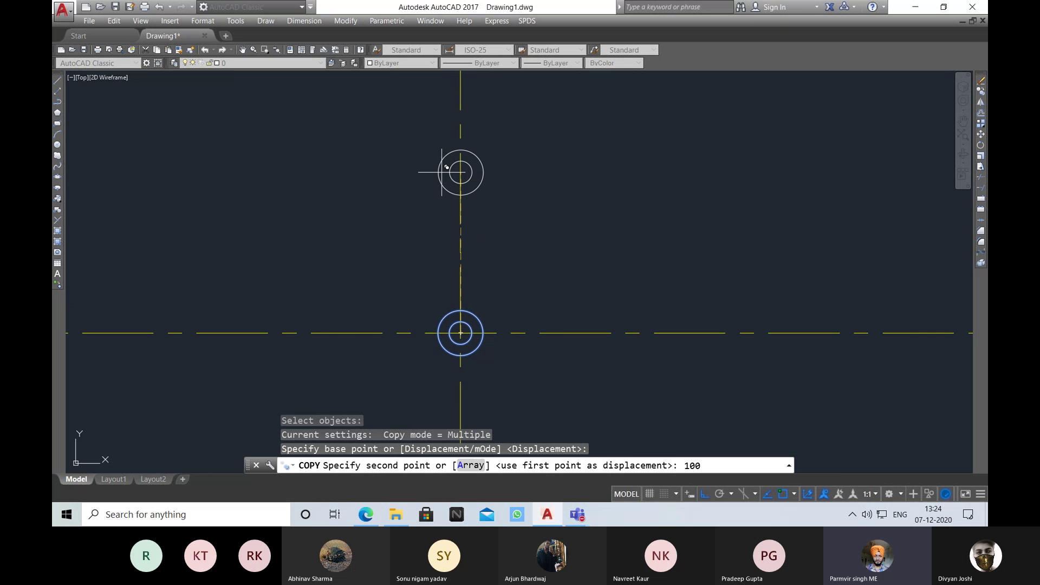
pyautogui.press('Return')
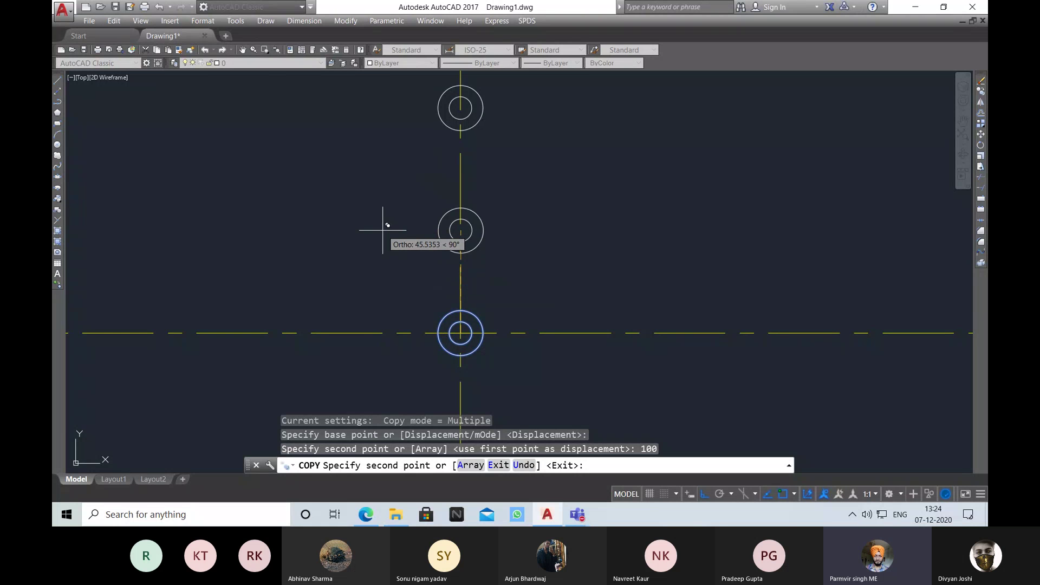
pyautogui.press('Escape')
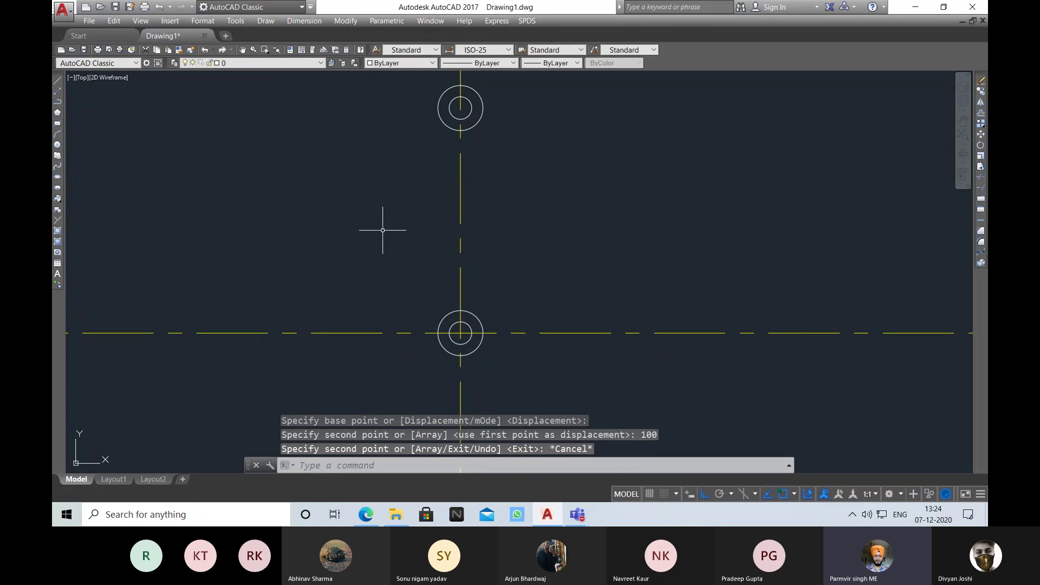
pyautogui.scroll(-2, 382, 230)
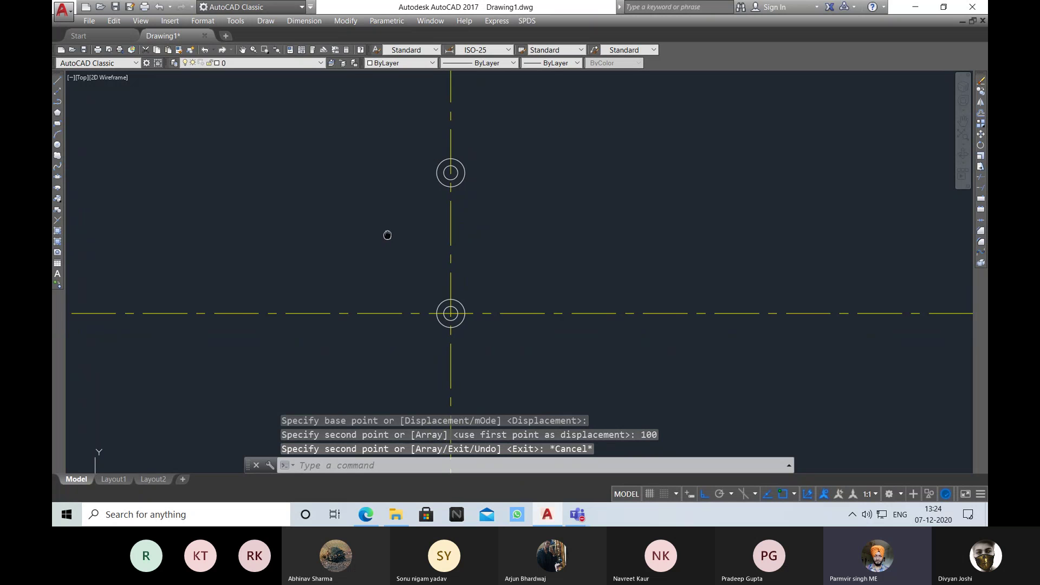
pyautogui.scroll(2, 414, 271)
pyautogui.scroll(-2, 413, 274)
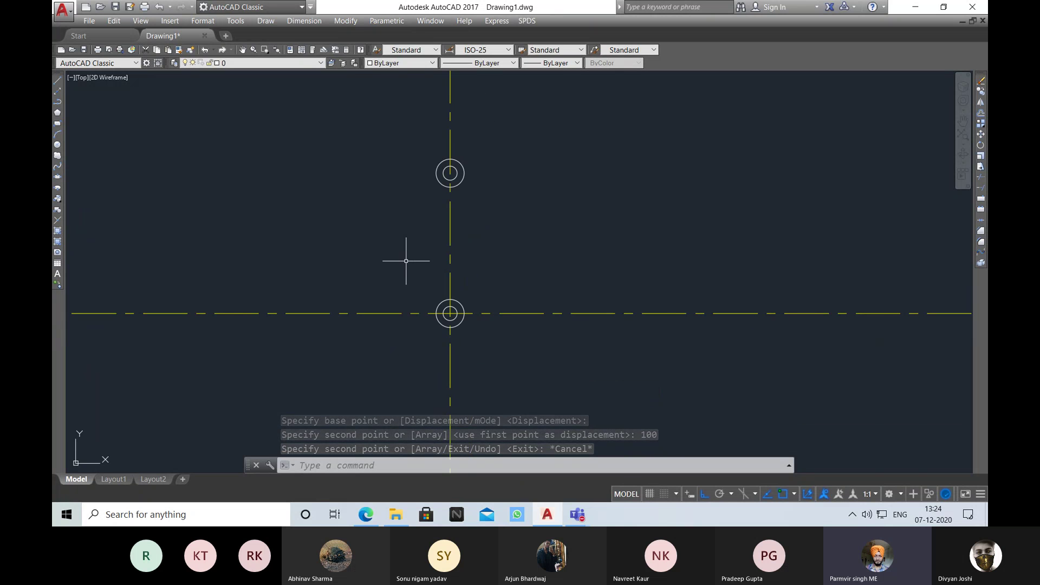
pyautogui.moveTo(406, 259); pyautogui.dragTo(419, 264, button='middle')
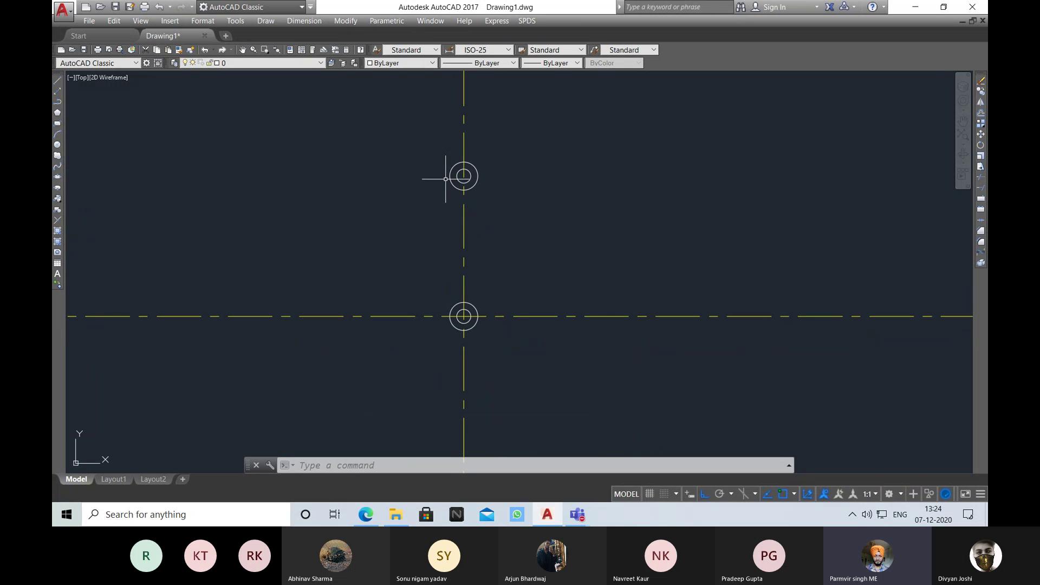
pyautogui.scroll(1, 432, 278)
pyautogui.scroll(-1, 434, 277)
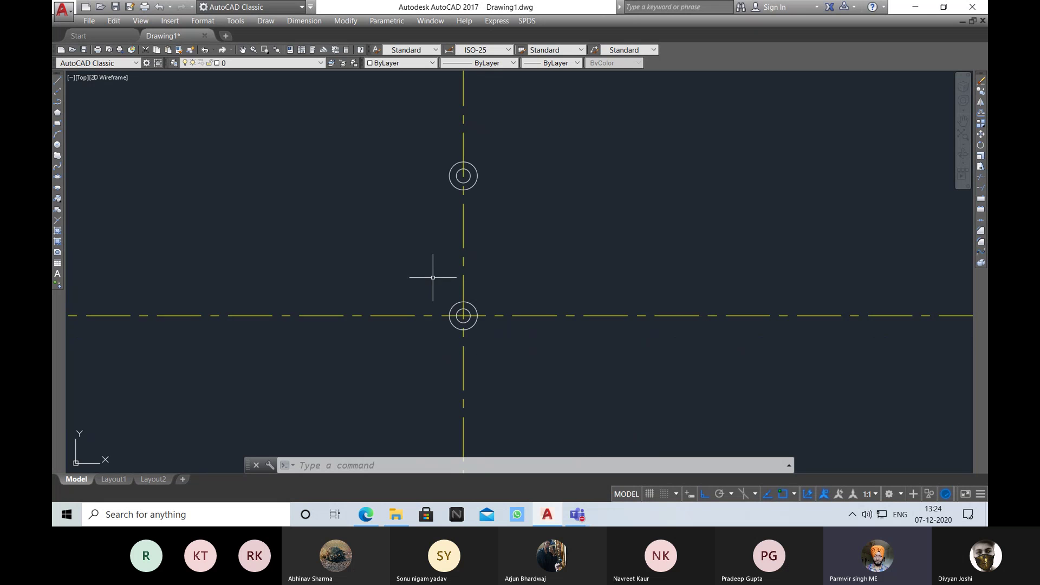
pyautogui.moveTo(425, 248); pyautogui.dragTo(438, 251, button='middle')
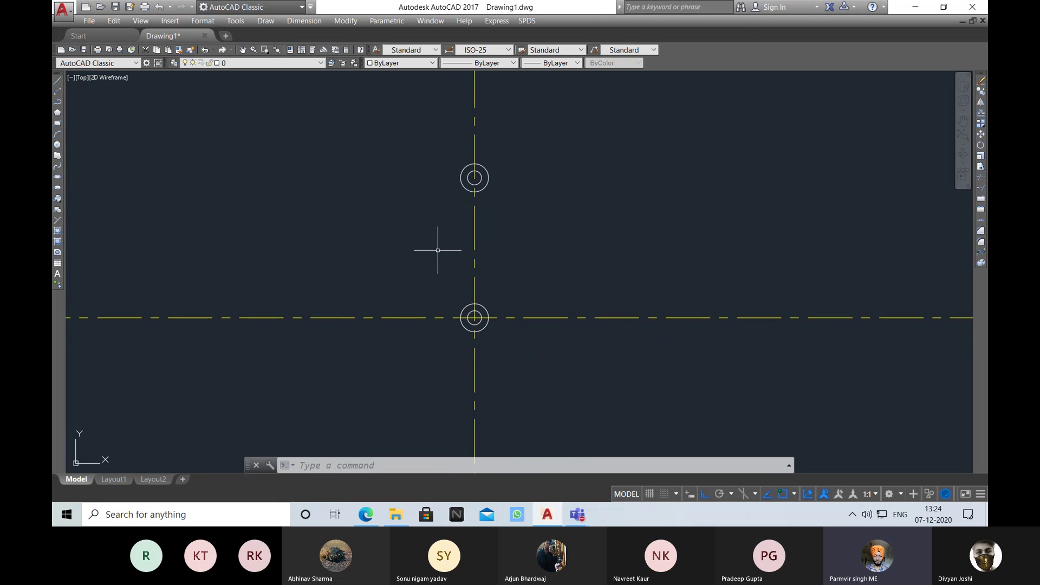
# - Restrict object snap to Tangent and join the lower and upper outer circles with tangent lines on both sides
pyautogui.write('l')
pyautogui.press('Return')
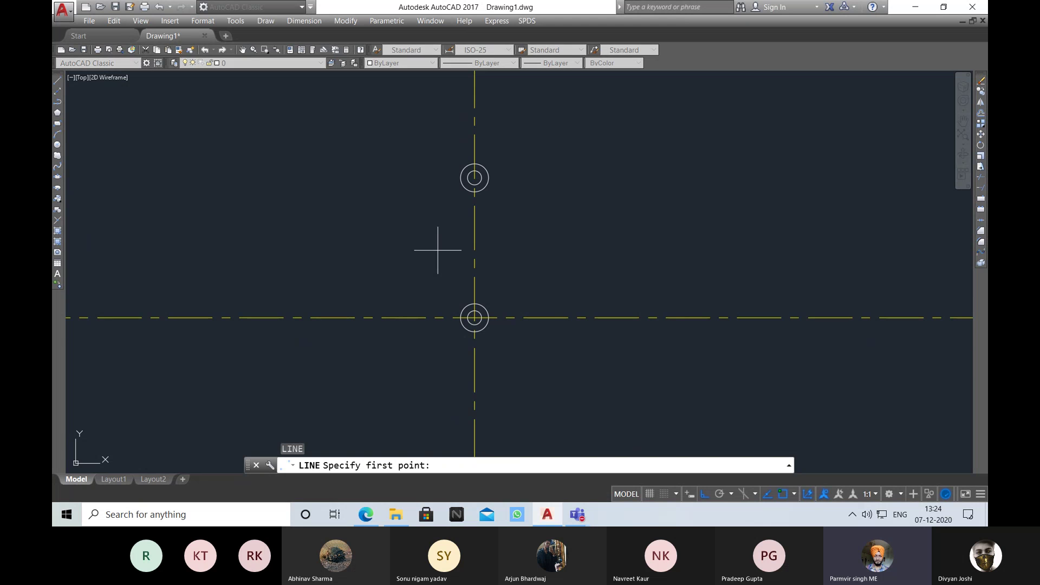
pyautogui.click(794, 495)
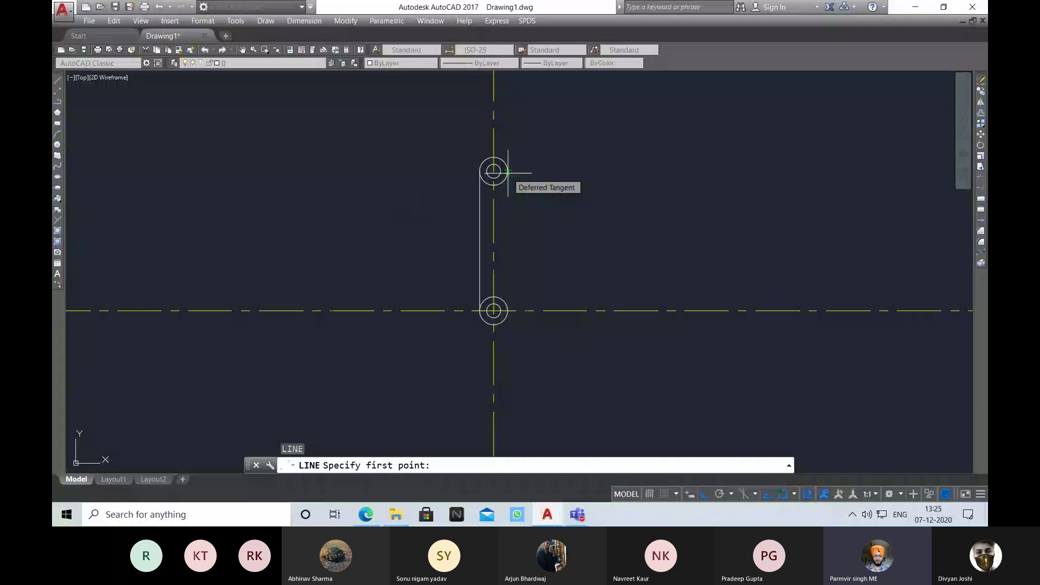
pyautogui.click(507, 173)
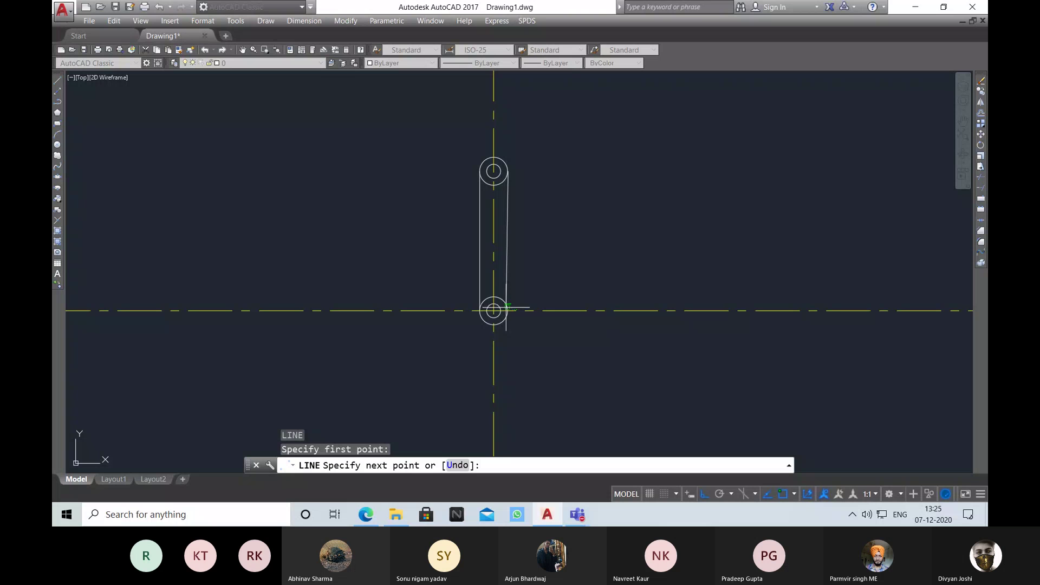
pyautogui.click(507, 307)
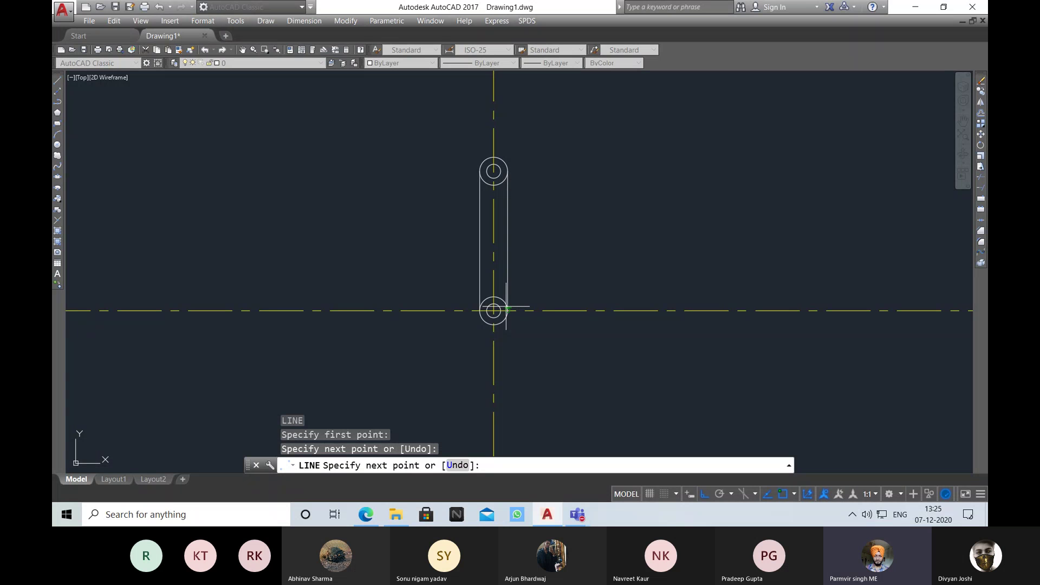
pyautogui.rightClick(553, 204)
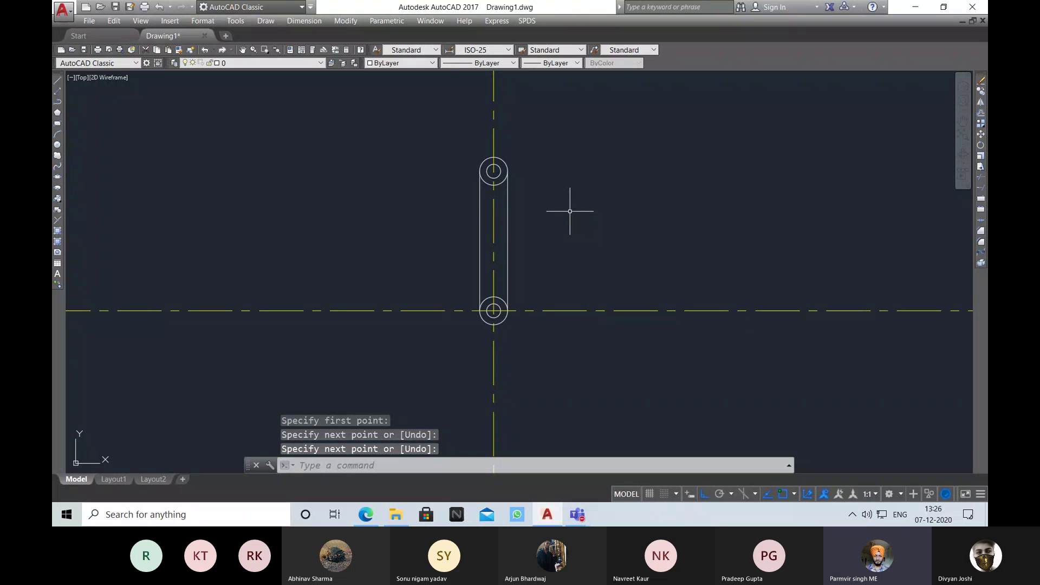
# - Switch to the Edge browser to examine the Exercise 5: Link drawing in the lab manual PDF, and return to AutoCAD
pyautogui.scroll(-5, 569, 211)
pyautogui.scroll(2, 503, 183)
pyautogui.scroll(5, 468, 260)
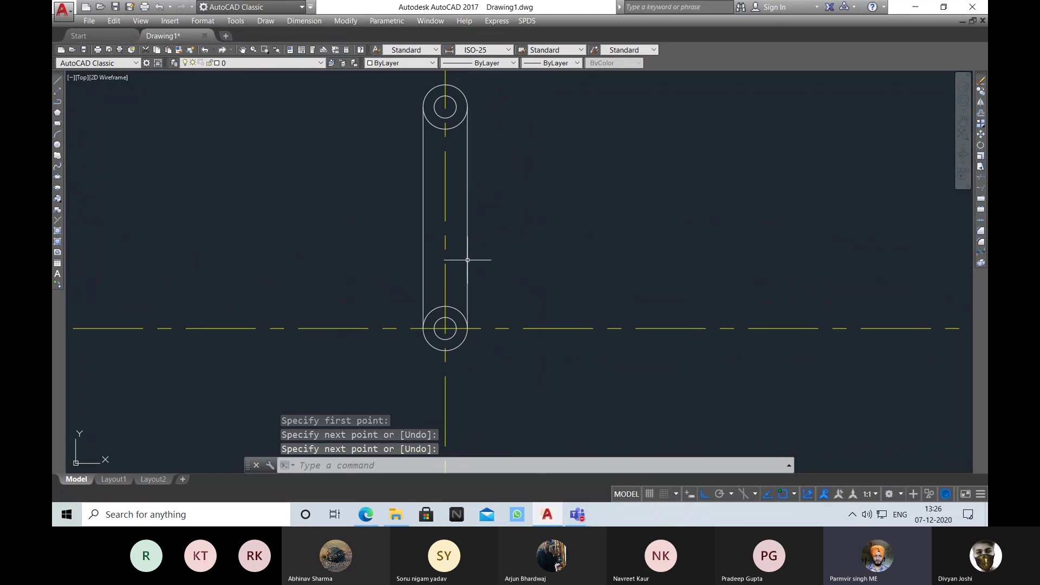
pyautogui.scroll(-4, 467, 260)
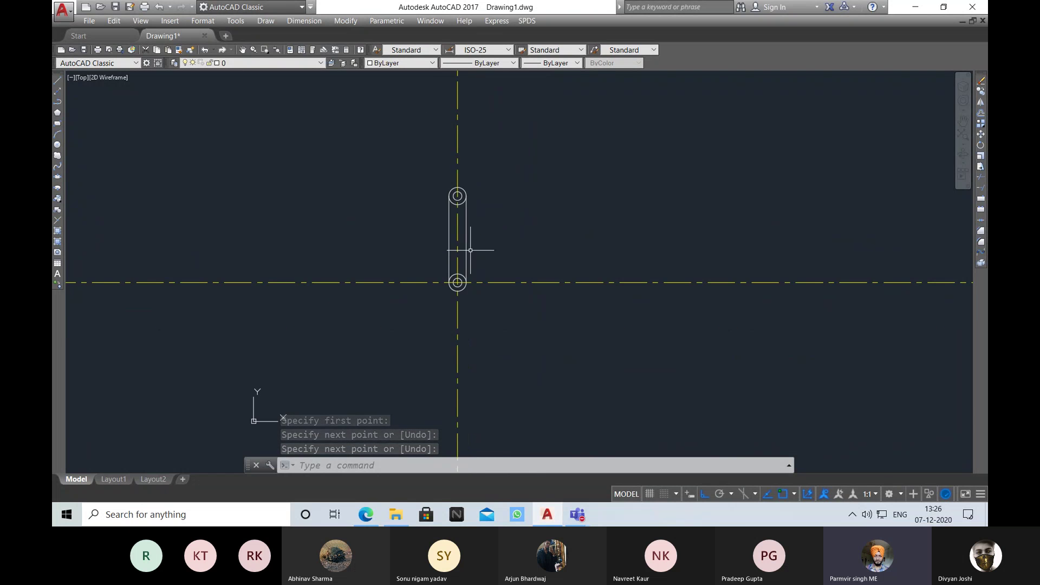
pyautogui.click(366, 514)
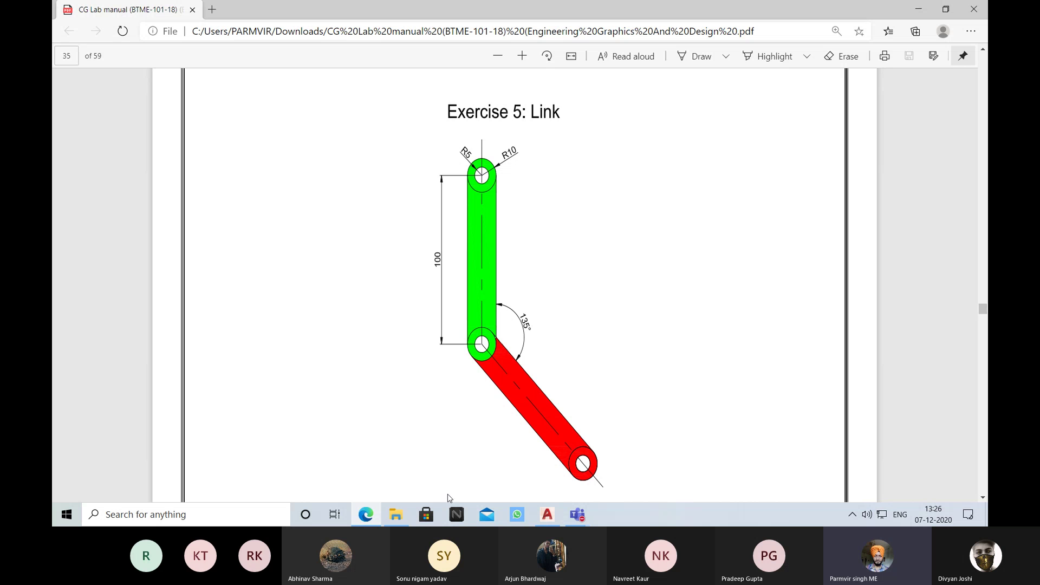
pyautogui.click(548, 516)
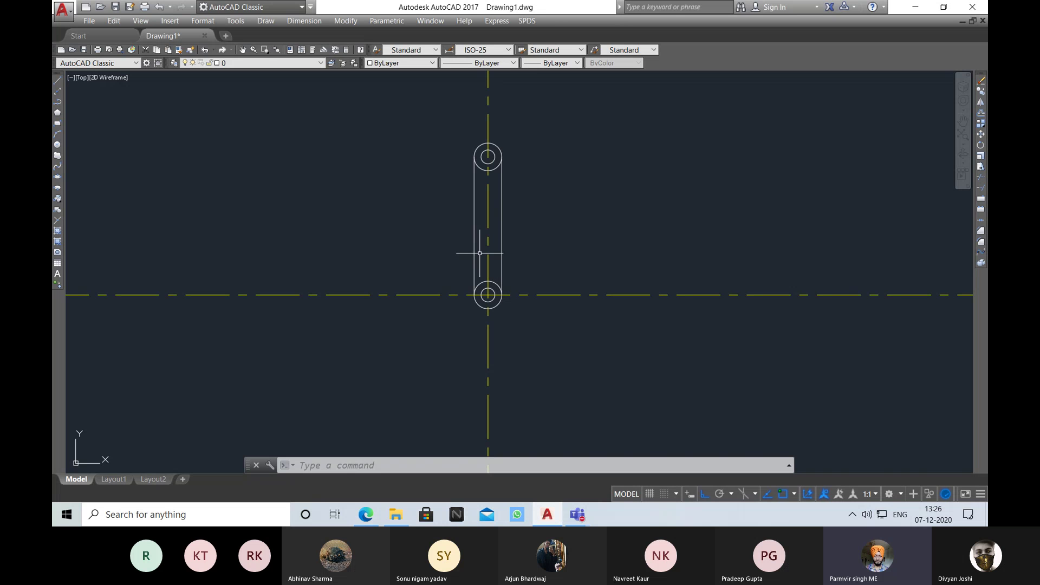
pyautogui.moveTo(480, 251)
pyautogui.mouseDown(button='middle')
pyautogui.moveTo(499, 251)
pyautogui.moveTo(503, 237)
pyautogui.mouseUp(button='middle')
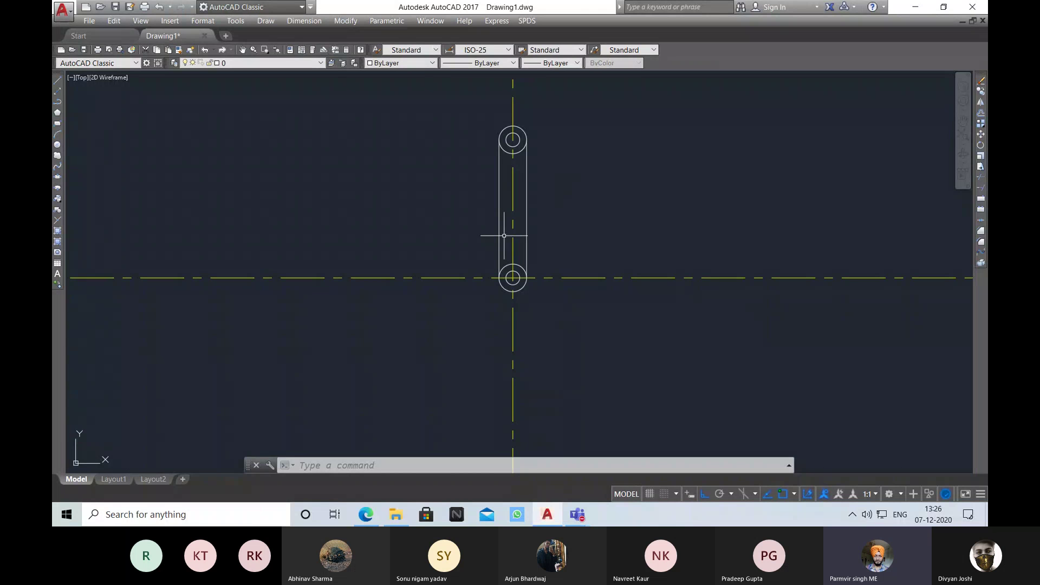
# - Start Rotate with both tangent lines and the two upper concentric circles as the objects
pyautogui.write('ro')
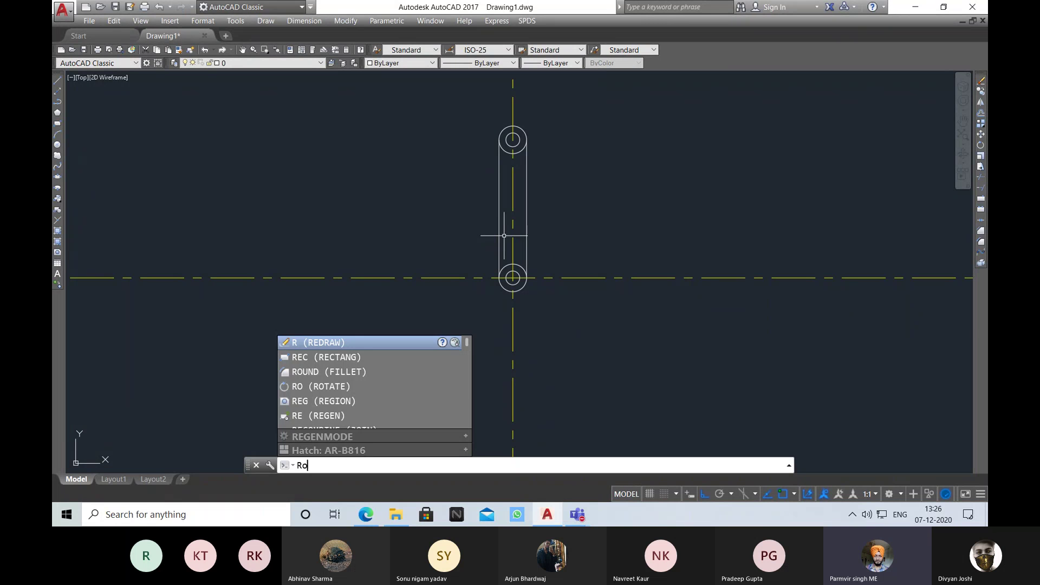
pyautogui.press('Return')
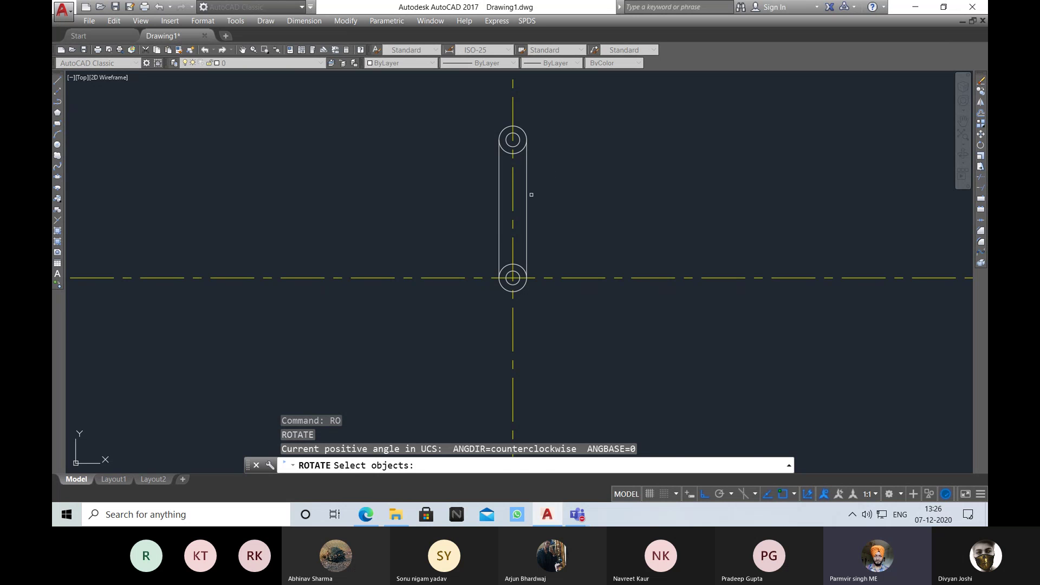
pyautogui.click(538, 227)
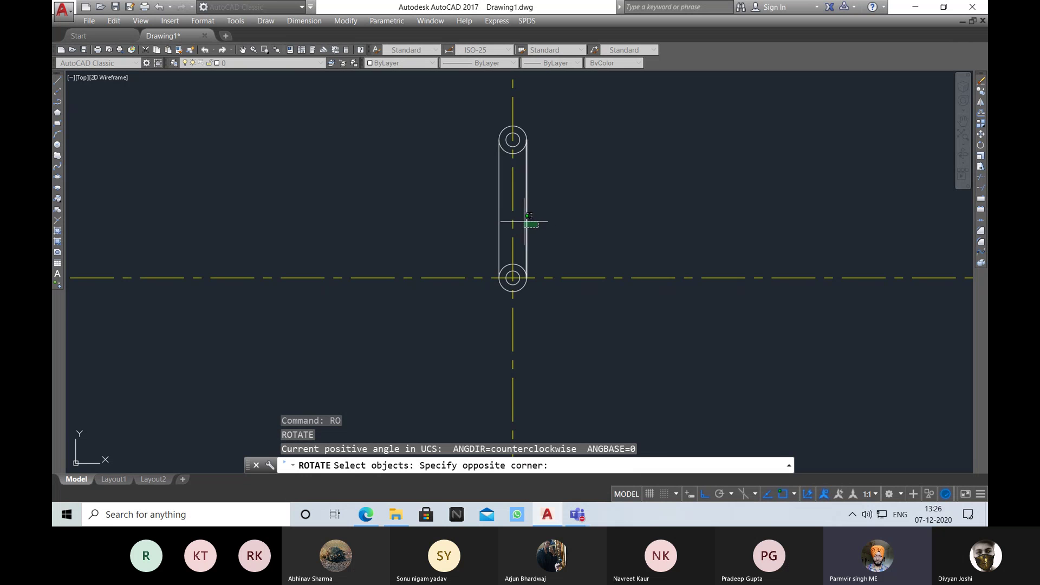
pyautogui.click(507, 227)
pyautogui.click(507, 227)
pyautogui.click(478, 227)
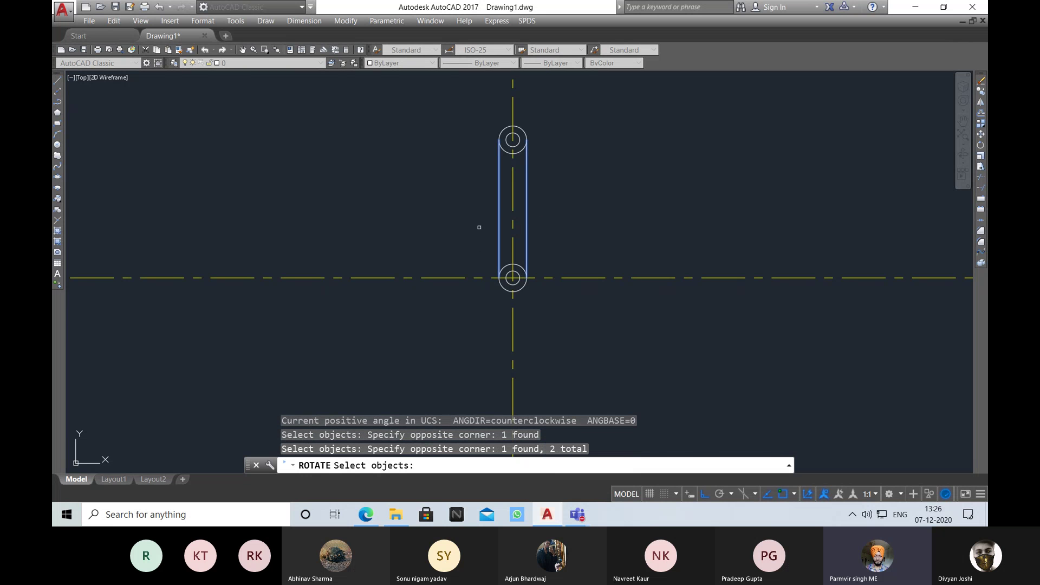
pyautogui.click(524, 146)
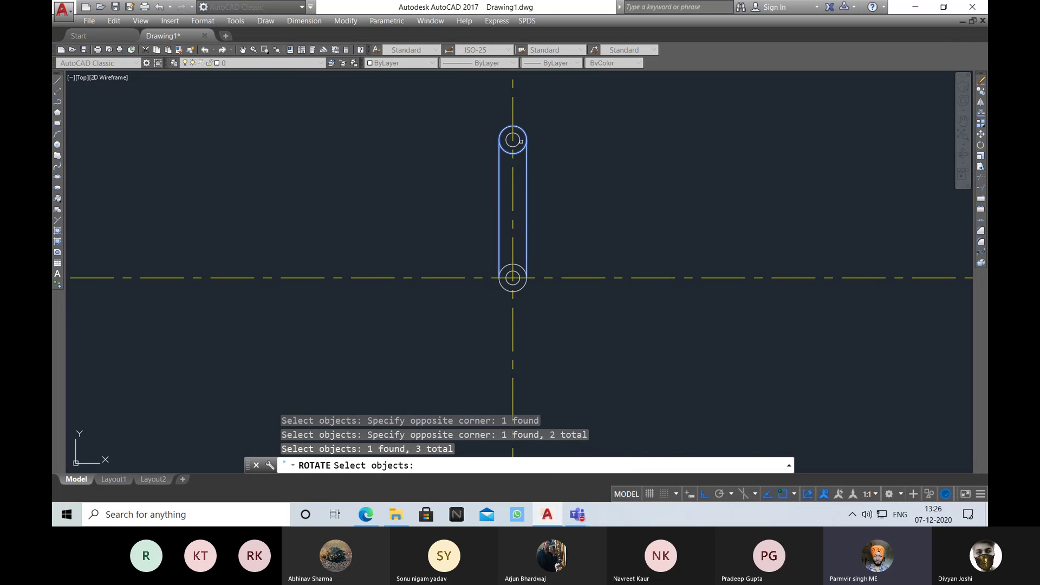
pyautogui.click(519, 141)
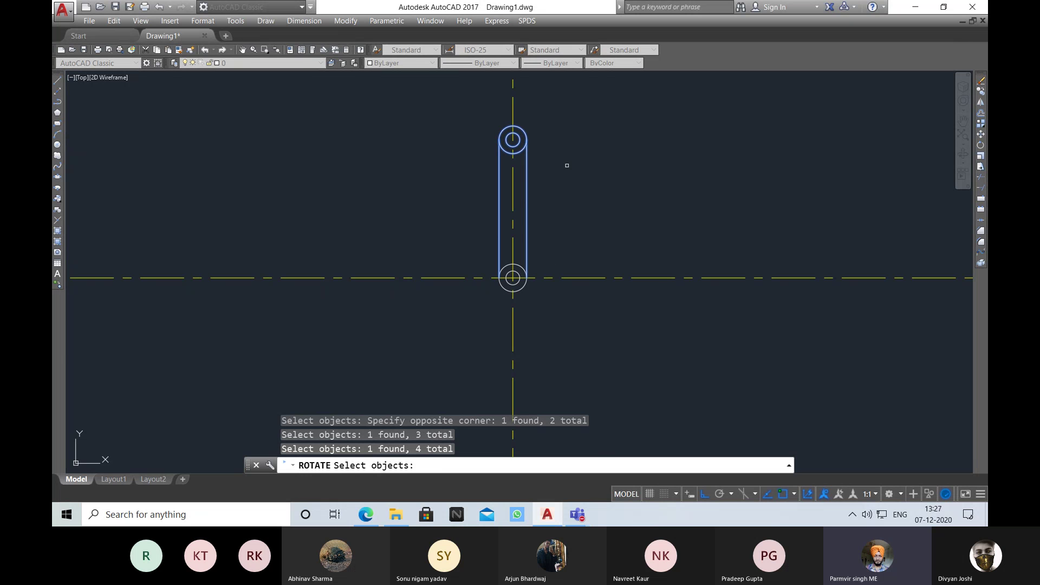
pyautogui.press('Return')
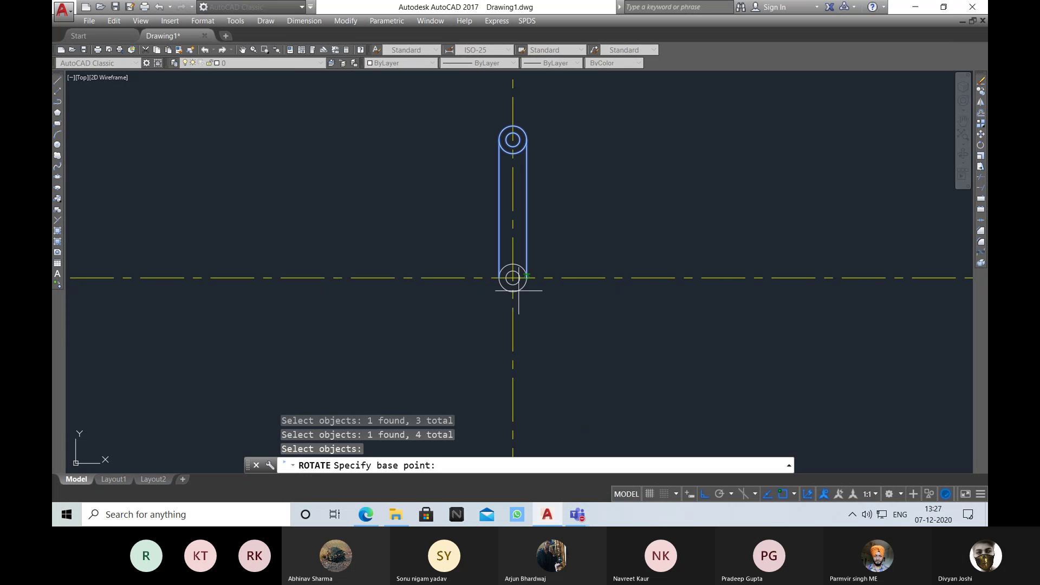
# - Enable all object snap modes in the drafting settings while the Rotate command is running
pyautogui.scroll(3, 512, 279)
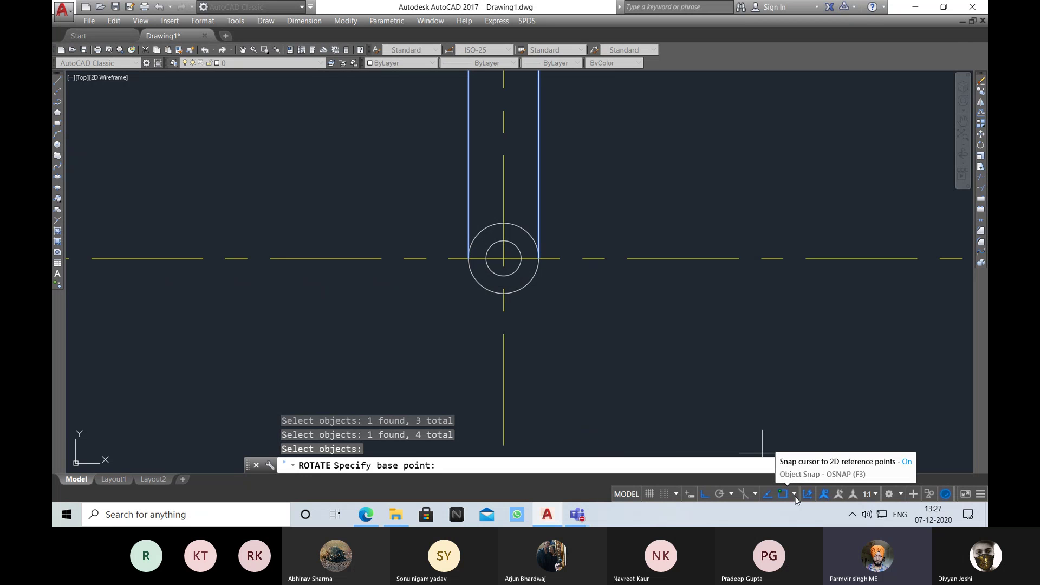
pyautogui.click(793, 494)
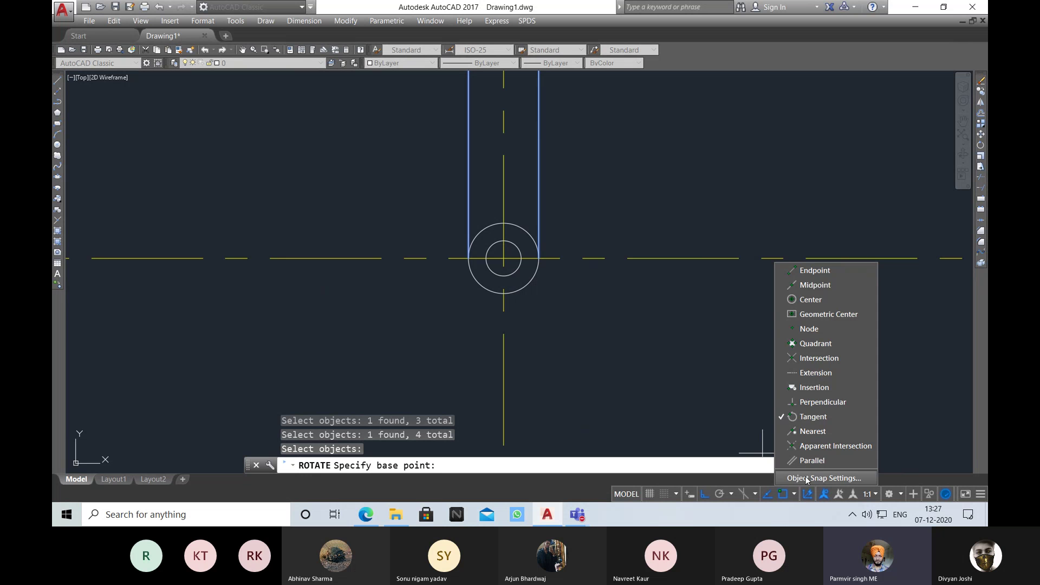
pyautogui.click(805, 478)
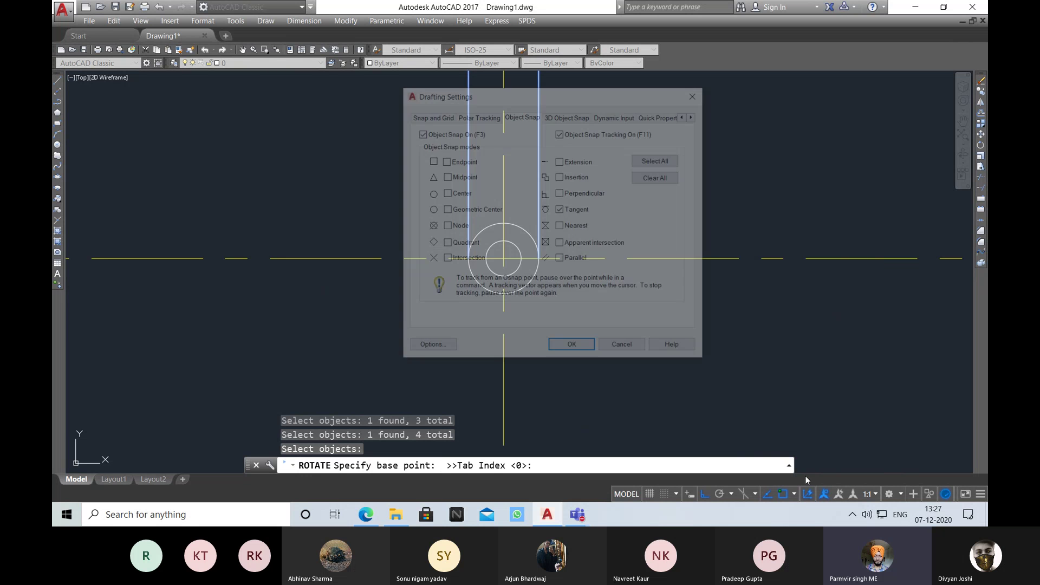
pyautogui.click(665, 165)
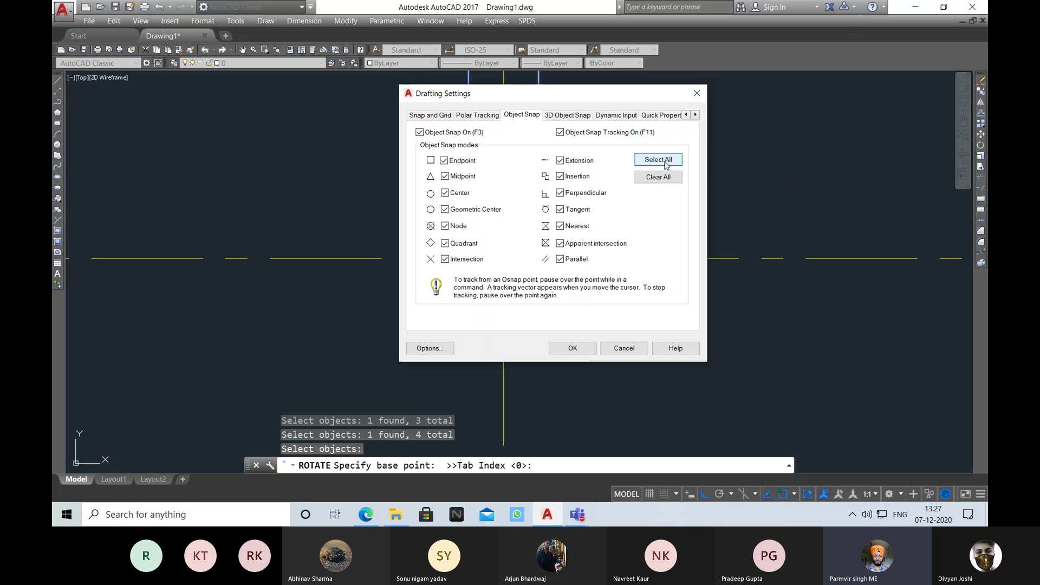
pyautogui.click(584, 352)
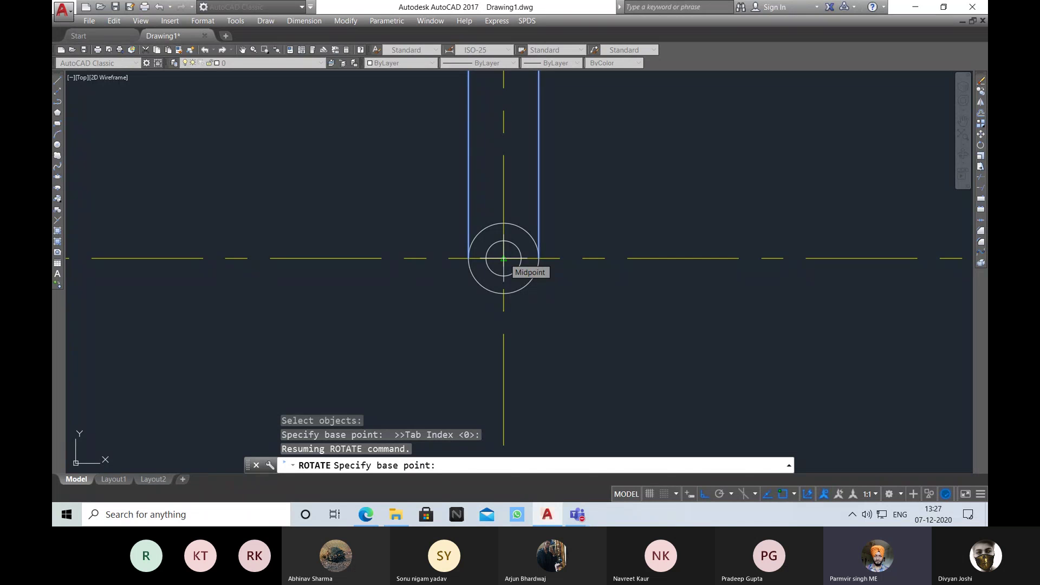
# - Turn ortho mode off and rotate a copy of the selected link objects by -135 degrees about the lower circles' common centre
pyautogui.click(503, 259)
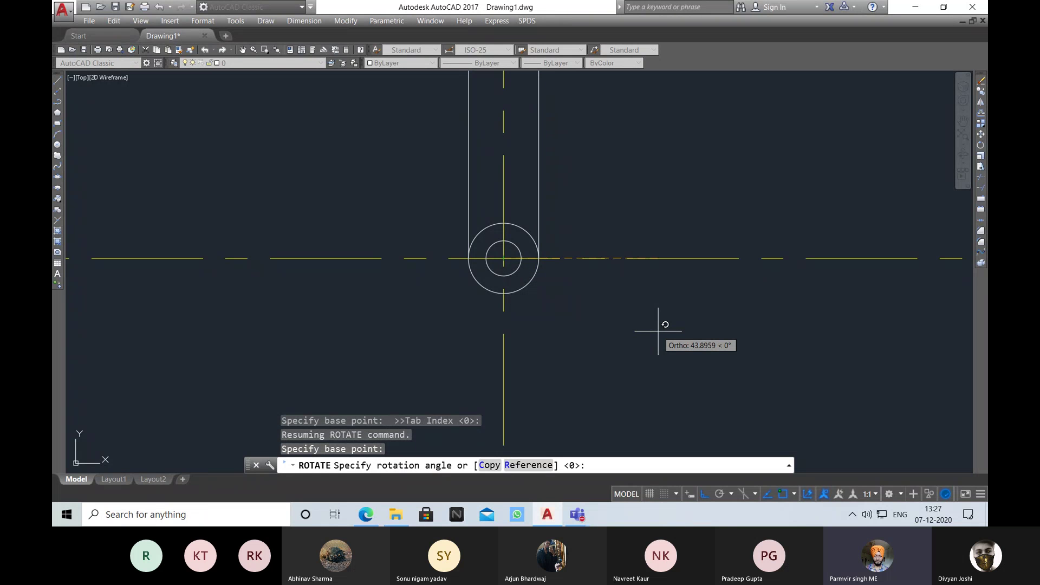
pyautogui.scroll(-5, 675, 303)
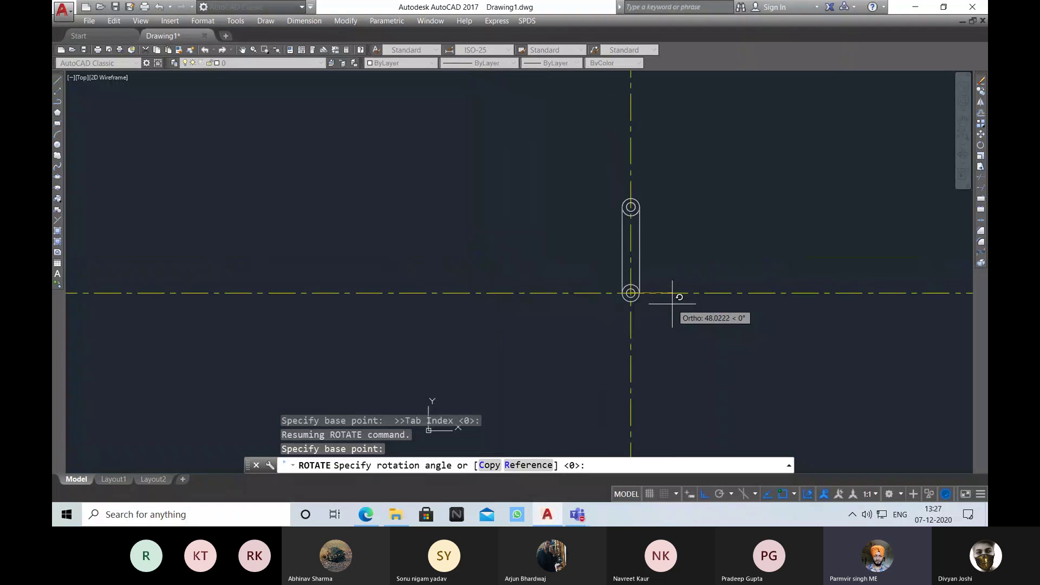
pyautogui.moveTo(668, 302); pyautogui.dragTo(586, 265, button='middle')
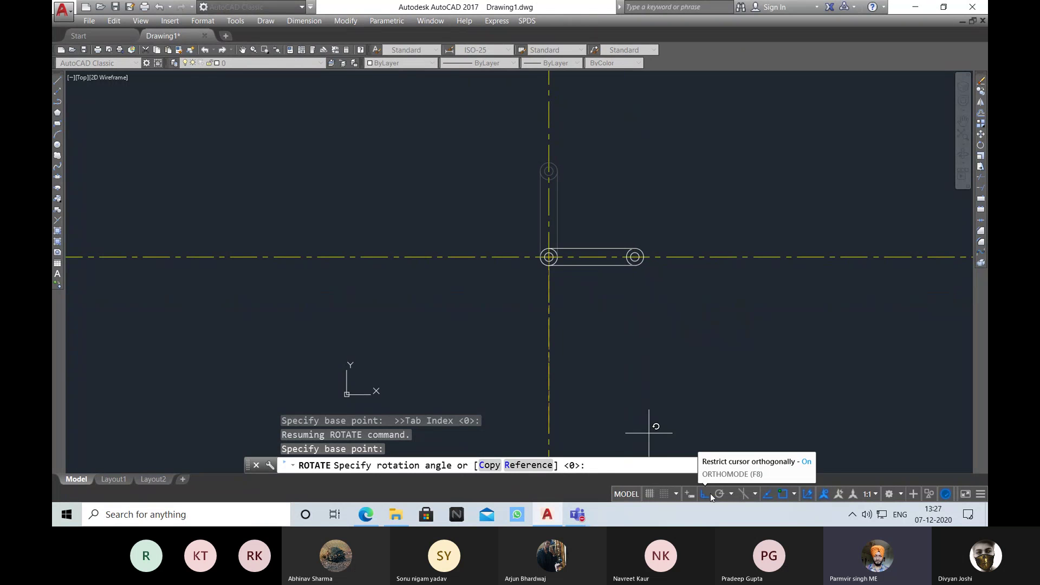
pyautogui.click(706, 494)
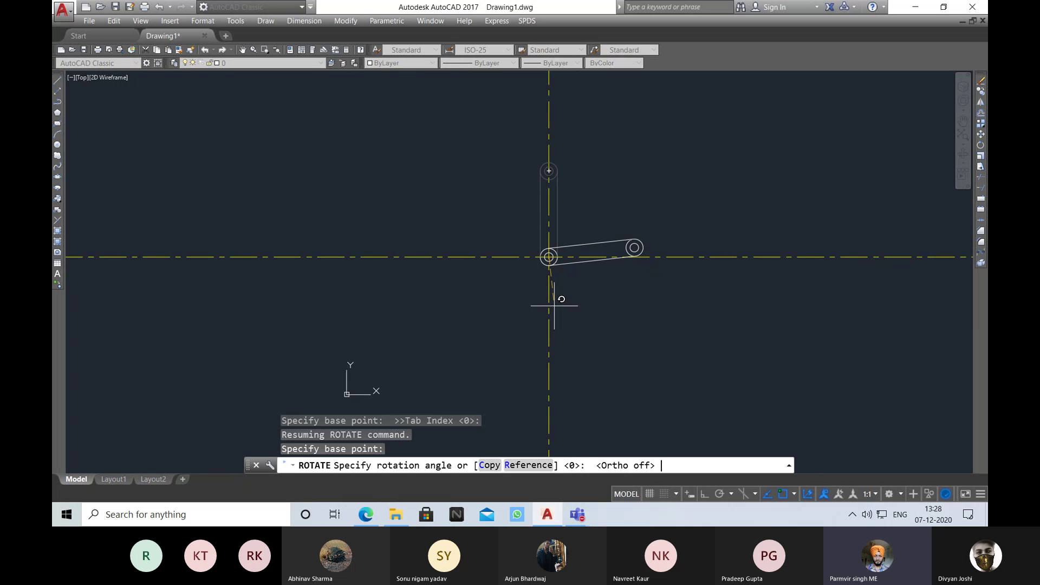
pyautogui.write('c')
pyautogui.press('Return')
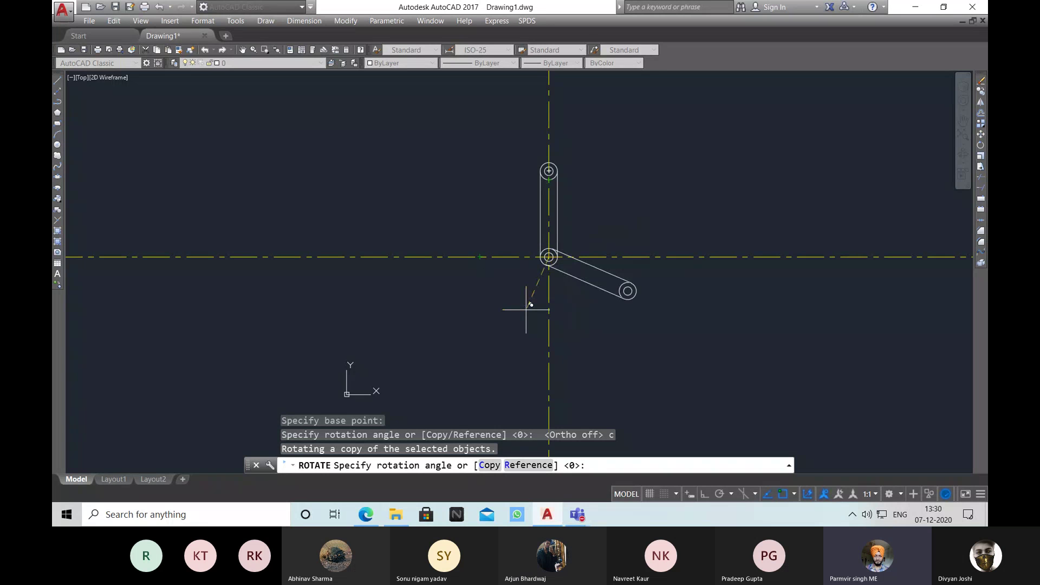
pyautogui.write('-13')
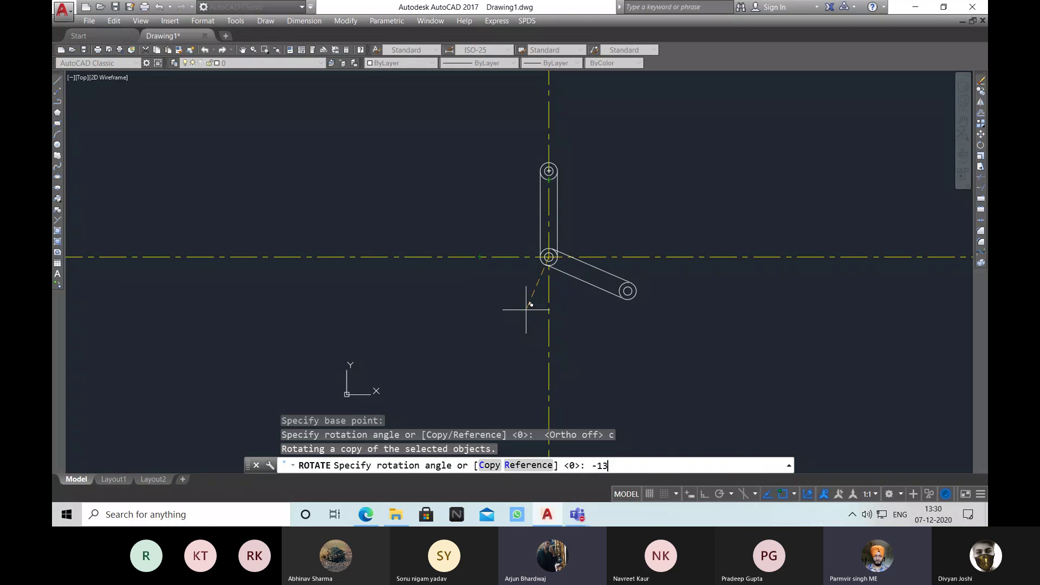
pyautogui.write('5')
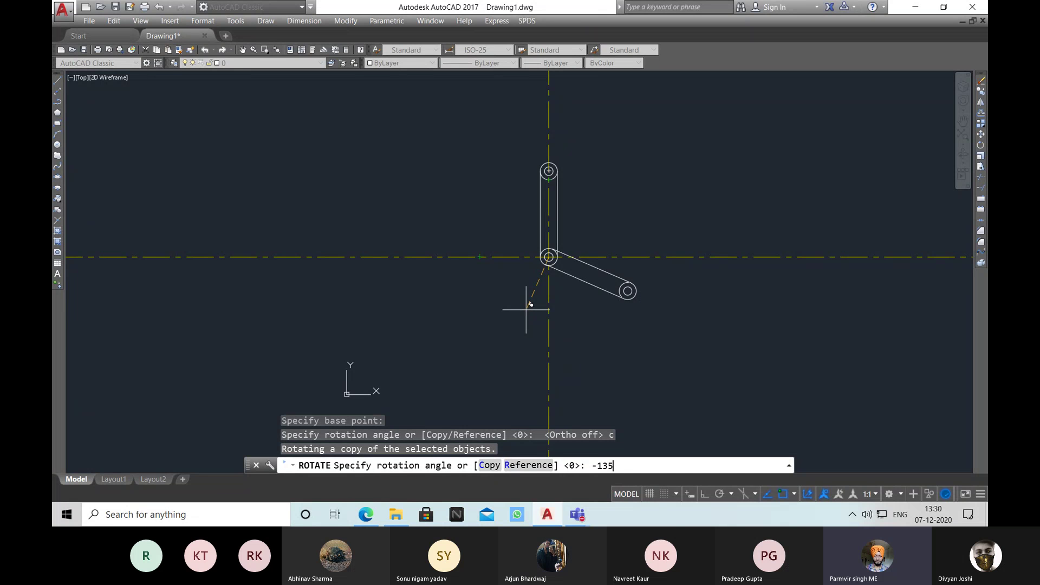
pyautogui.press('Return')
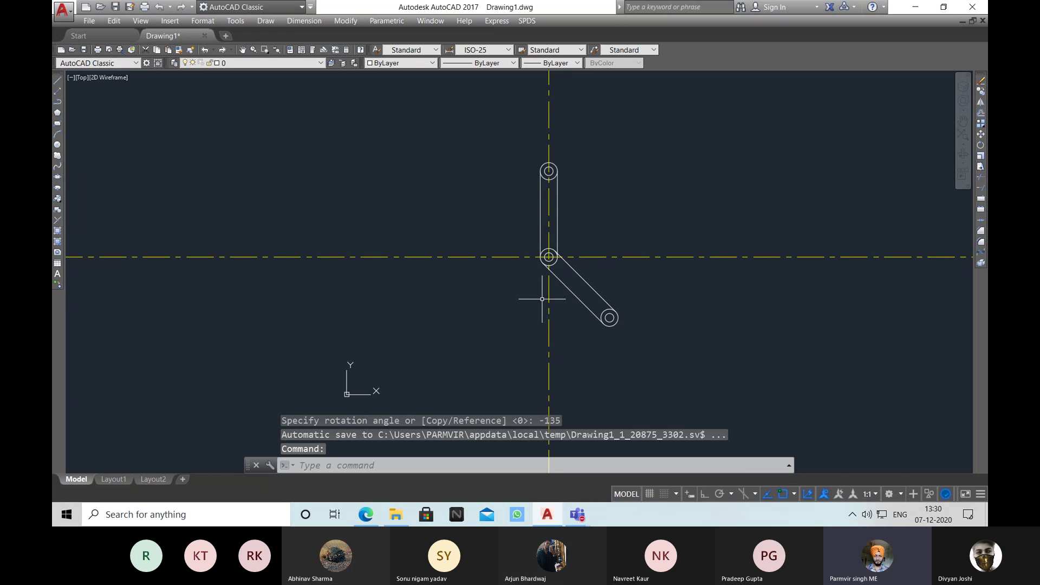
# - Switch to the Edge browser to compare the inclined link with the exercise PDF, and return to AutoCAD to inspect it
pyautogui.click(366, 514)
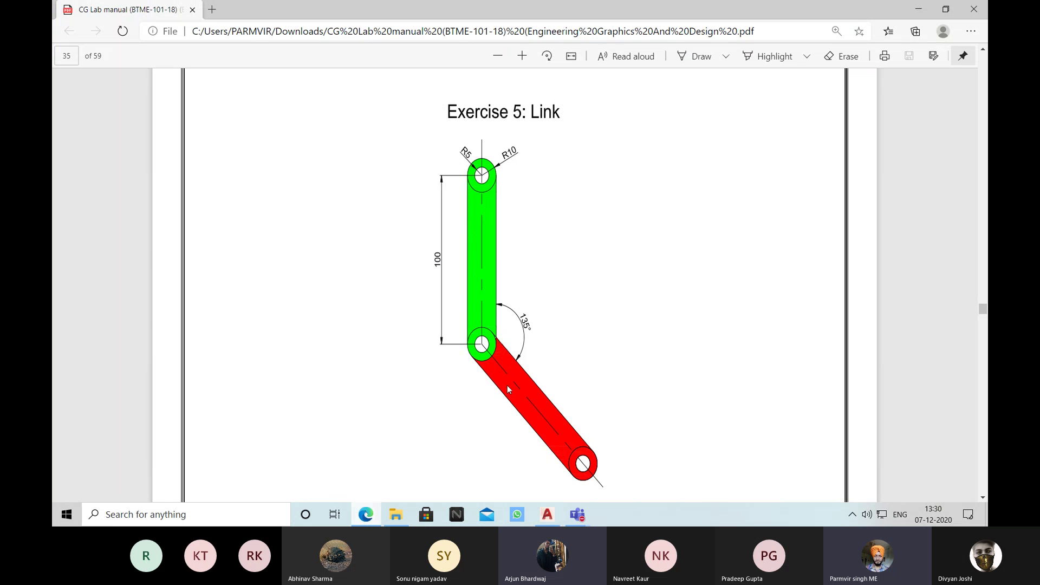
pyautogui.click(547, 513)
pyautogui.scroll(4, 639, 291)
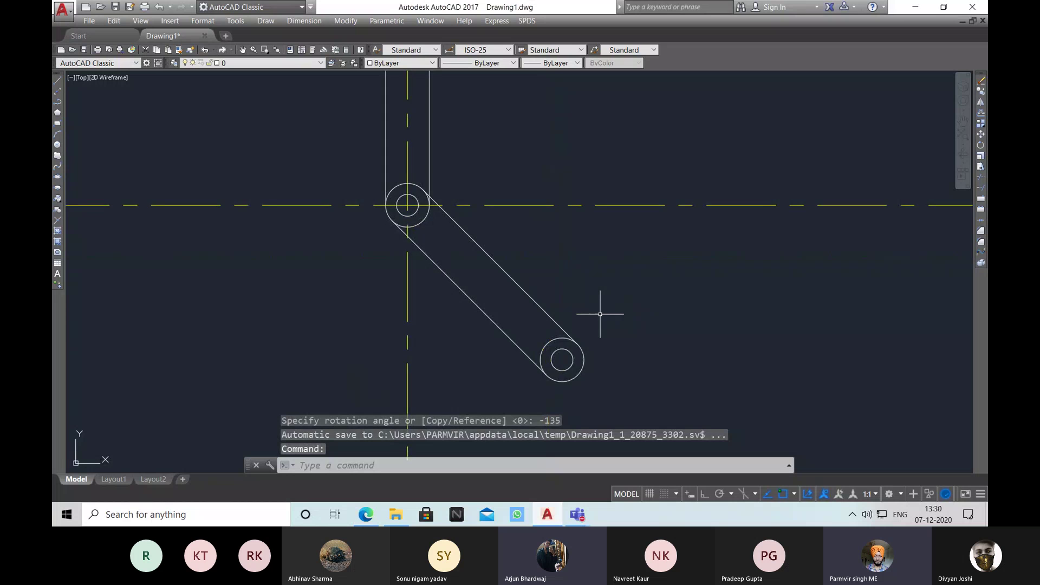
pyautogui.scroll(-2, 600, 314)
pyautogui.scroll(1, 593, 303)
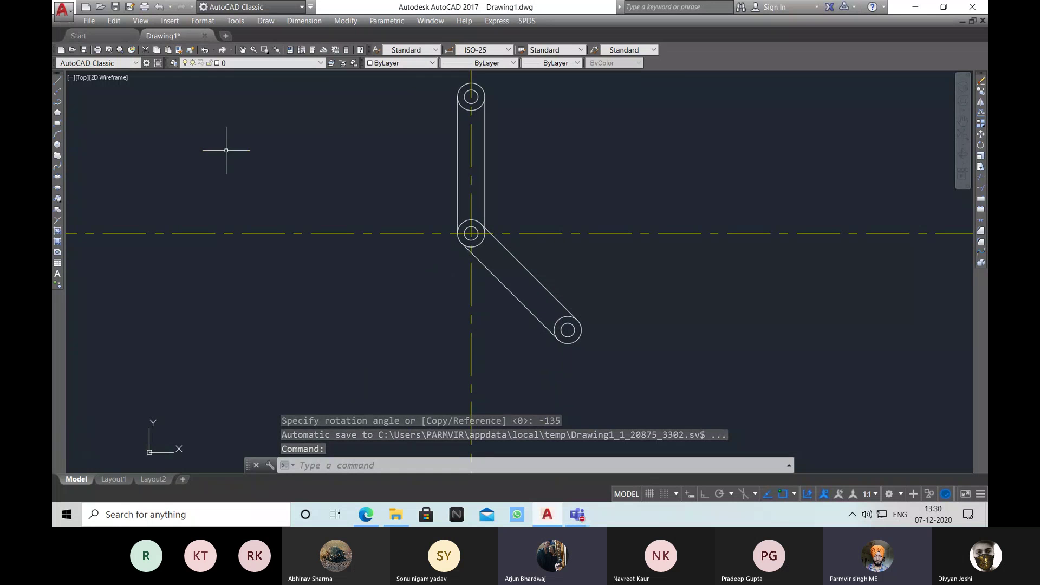
# - Draw a line from the common centre of the link joint's circles to the centre of the inclined link's far-end circles
pyautogui.write('1')
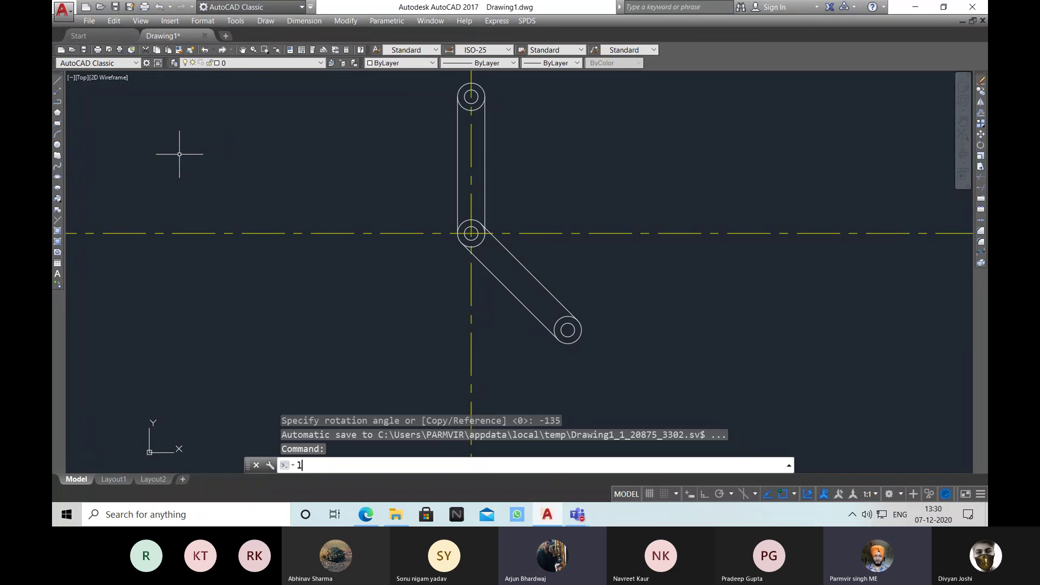
pyautogui.press('Return')
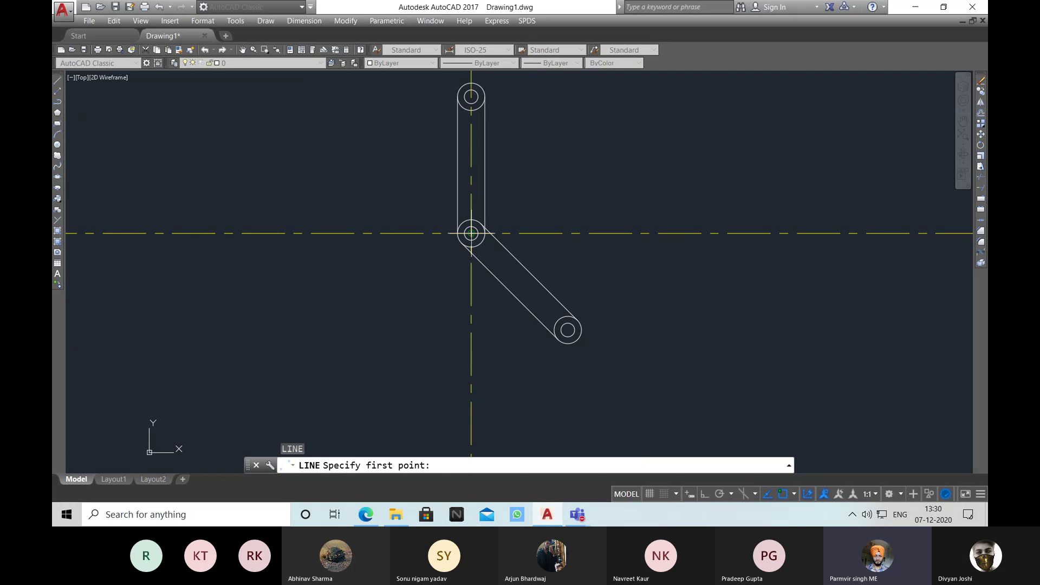
pyautogui.click(471, 233)
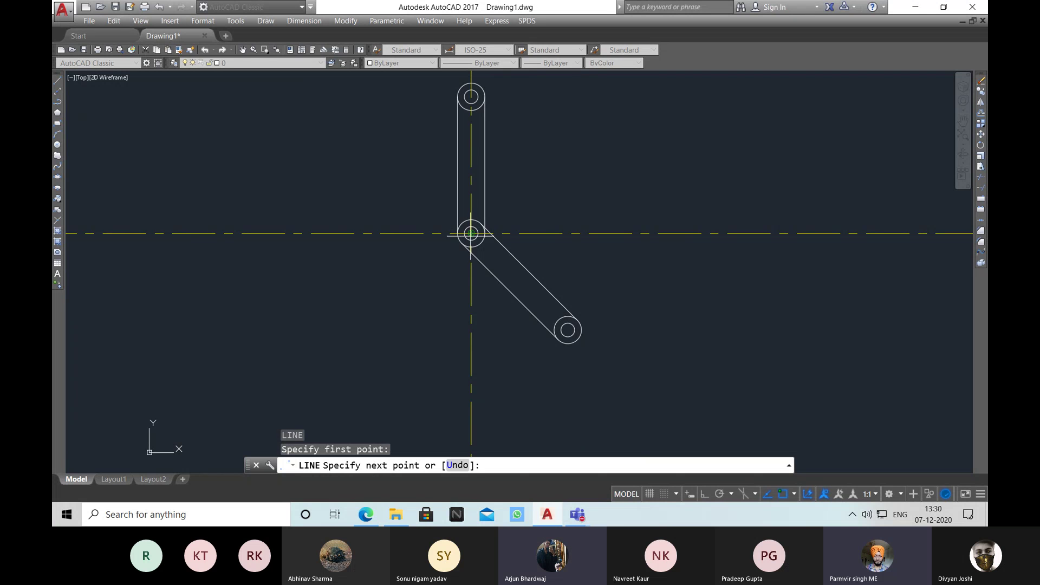
pyautogui.click(567, 329)
pyautogui.rightClick(630, 300)
pyautogui.click(645, 305)
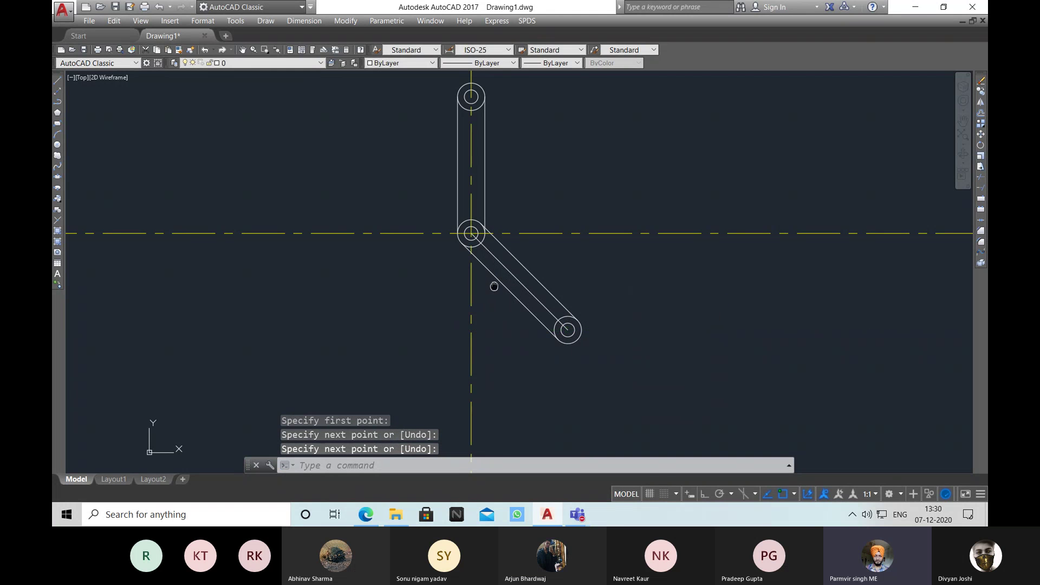
# - Set the inclined link's centre line to yellow with the CENTER linetype, and clear the selection
pyautogui.moveTo(494, 286); pyautogui.dragTo(525, 315, button='middle')
pyautogui.click(552, 312)
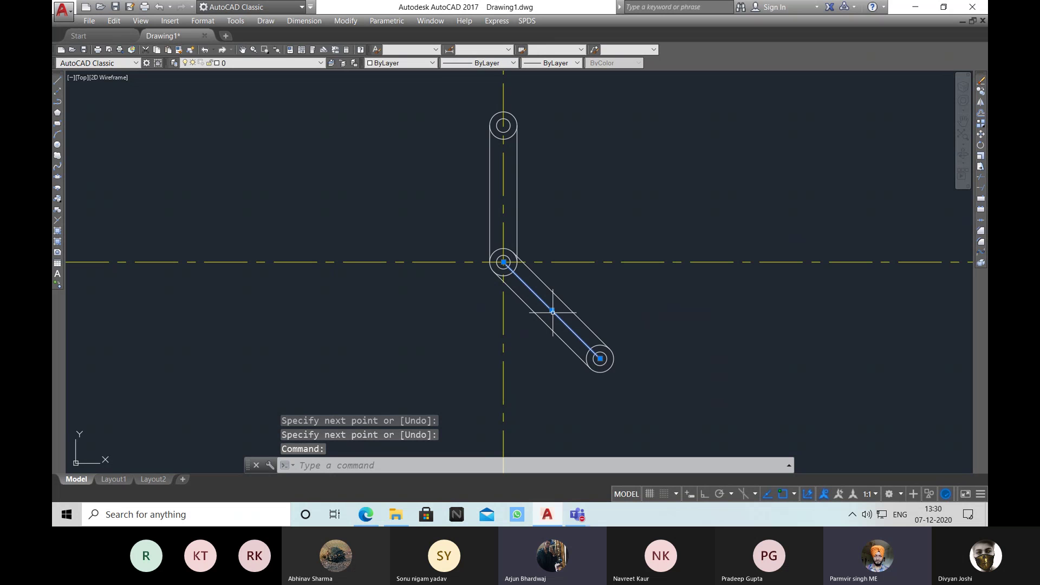
pyautogui.click(405, 62)
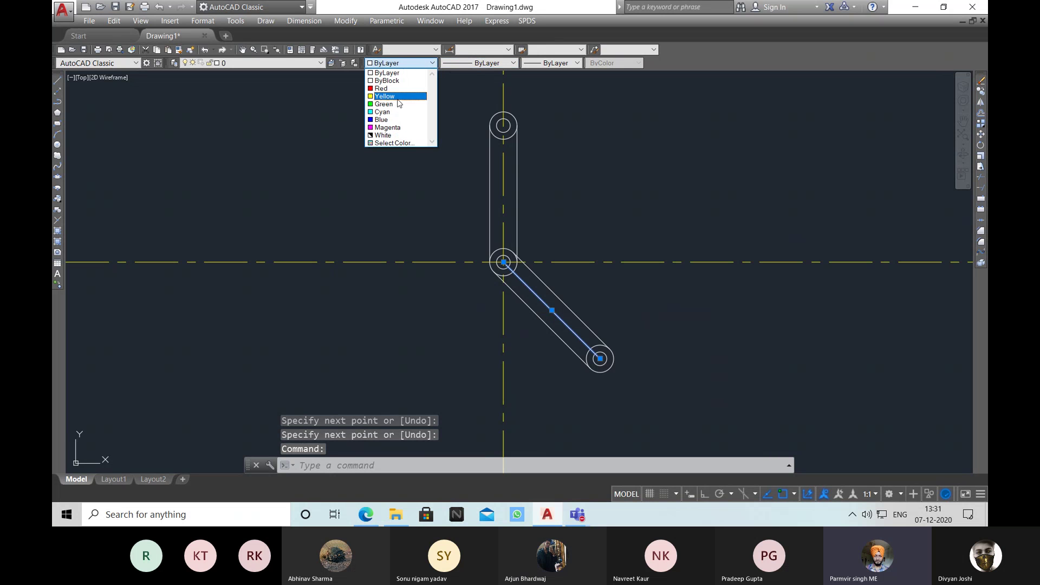
pyautogui.click(399, 96)
pyautogui.click(477, 63)
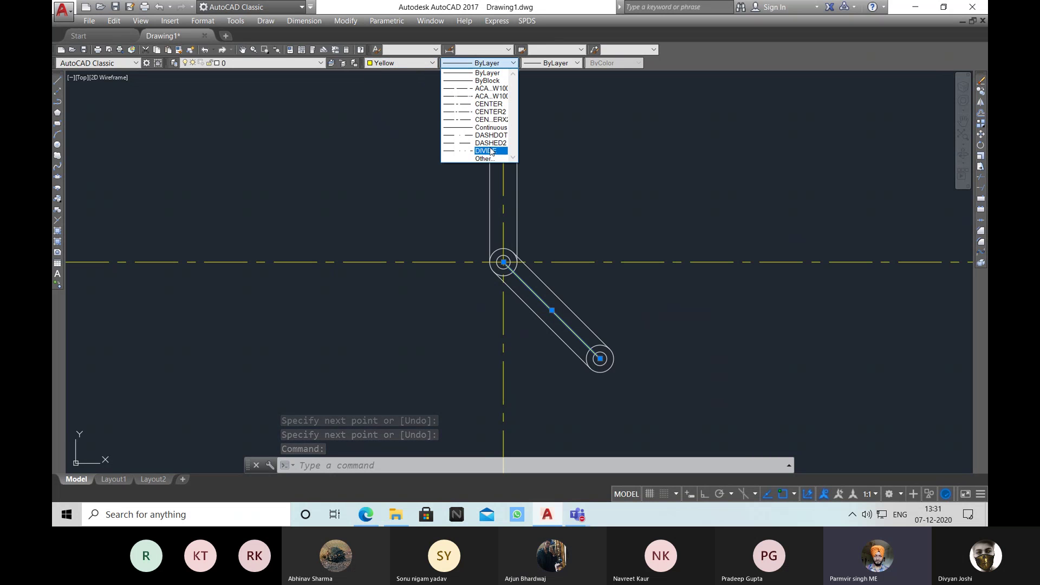
pyautogui.click(488, 104)
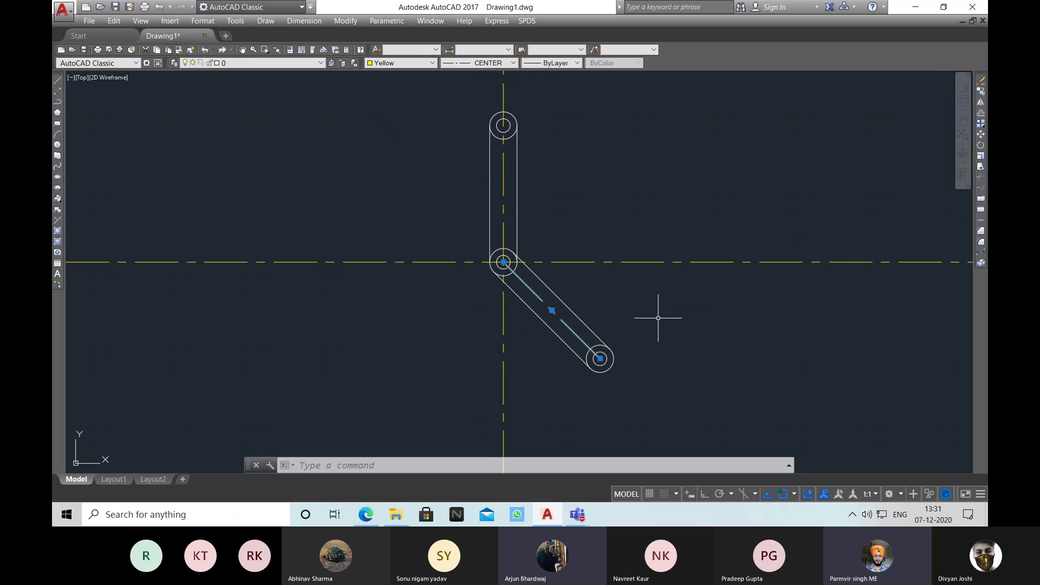
pyautogui.press('Escape')
pyautogui.press('Escape')
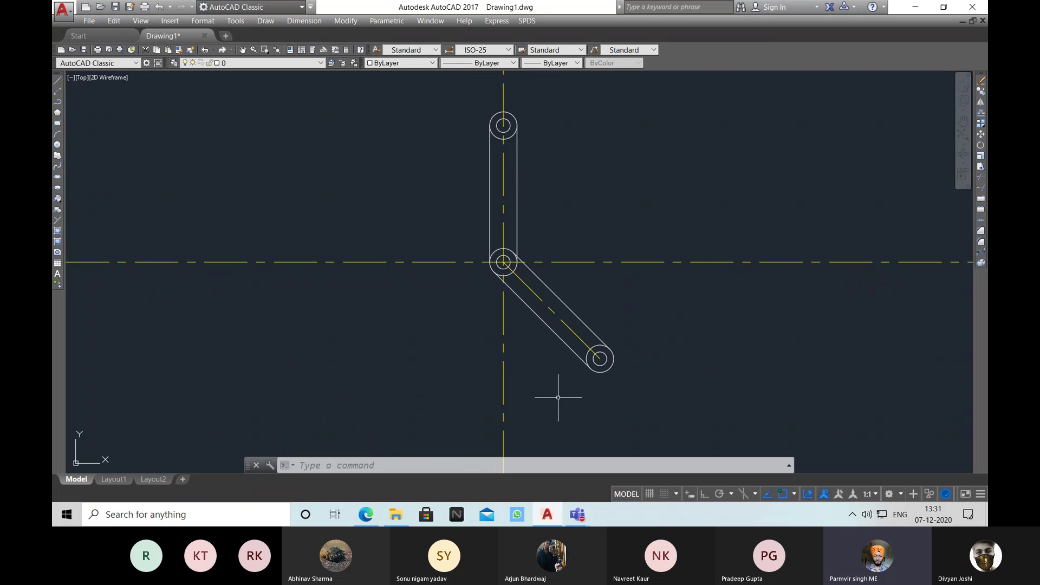
pyautogui.scroll(-3, 445, 303)
pyautogui.scroll(3, 446, 303)
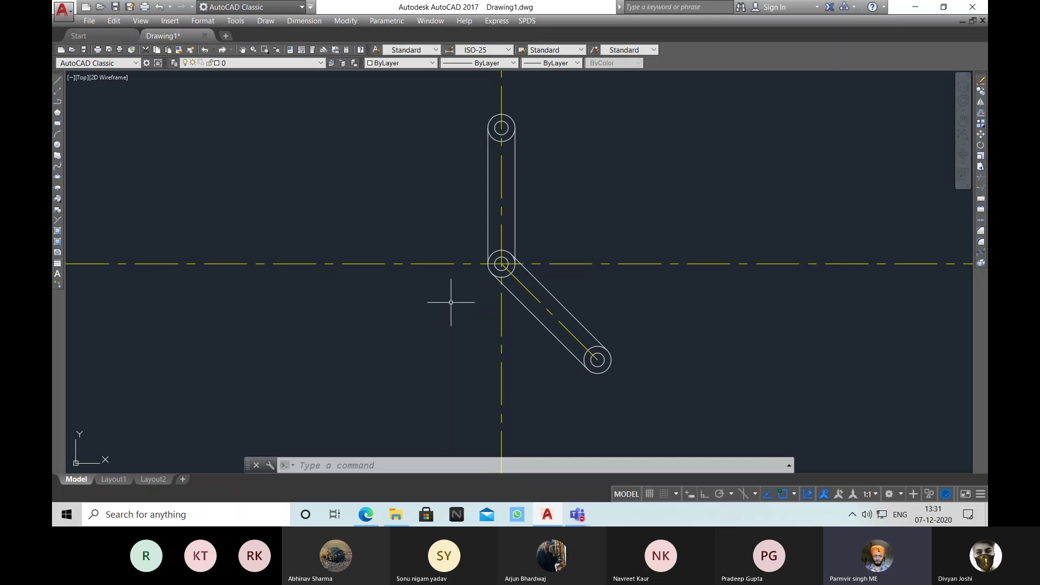
pyautogui.scroll(-2, 464, 281)
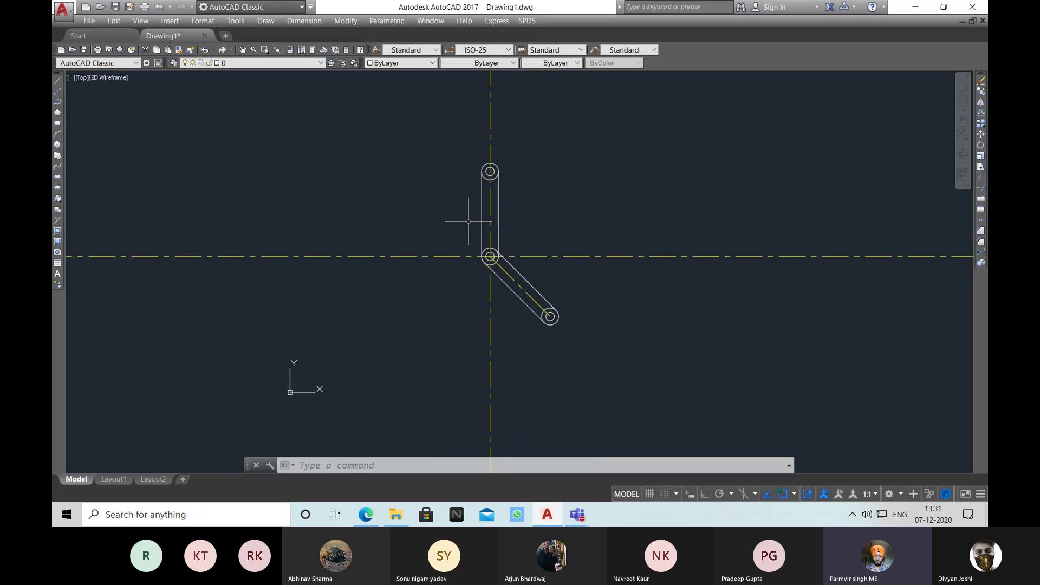
pyautogui.moveTo(474, 231)
pyautogui.mouseDown(button='middle')
pyautogui.moveTo(486, 259)
pyautogui.moveTo(516, 251)
pyautogui.mouseUp(button='middle')
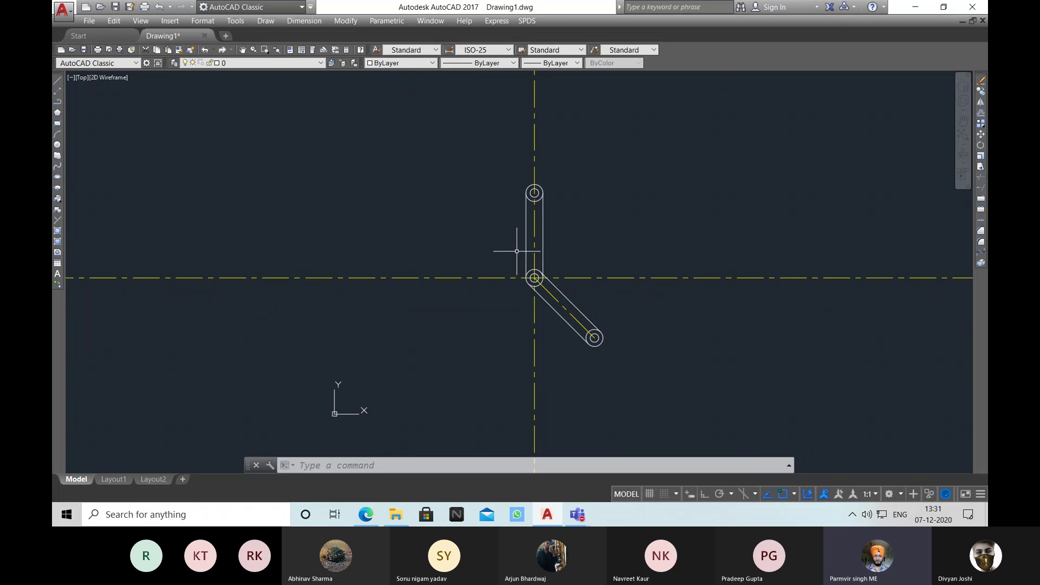
pyautogui.scroll(2, 545, 296)
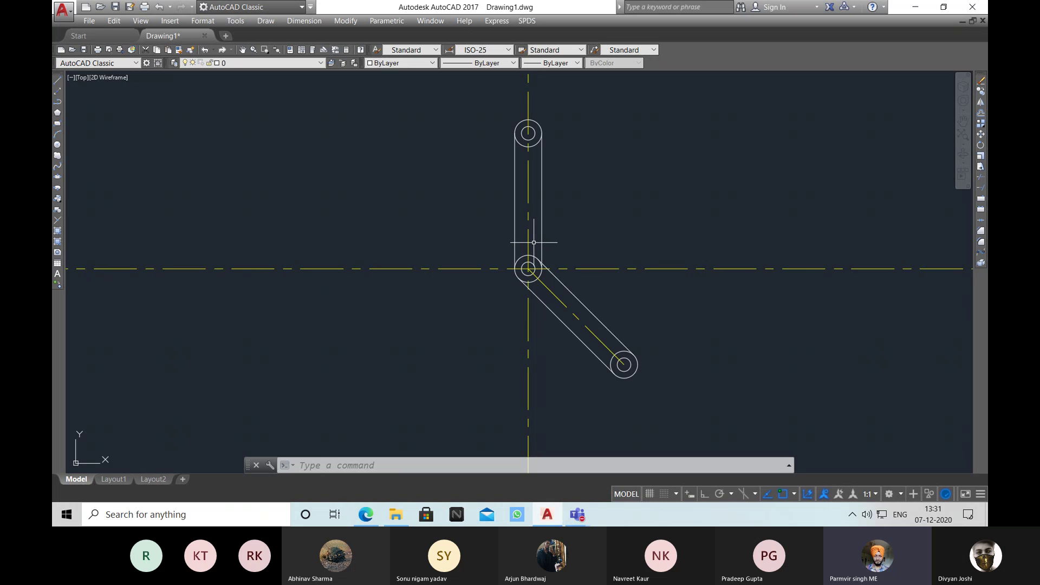
pyautogui.scroll(-2, 533, 242)
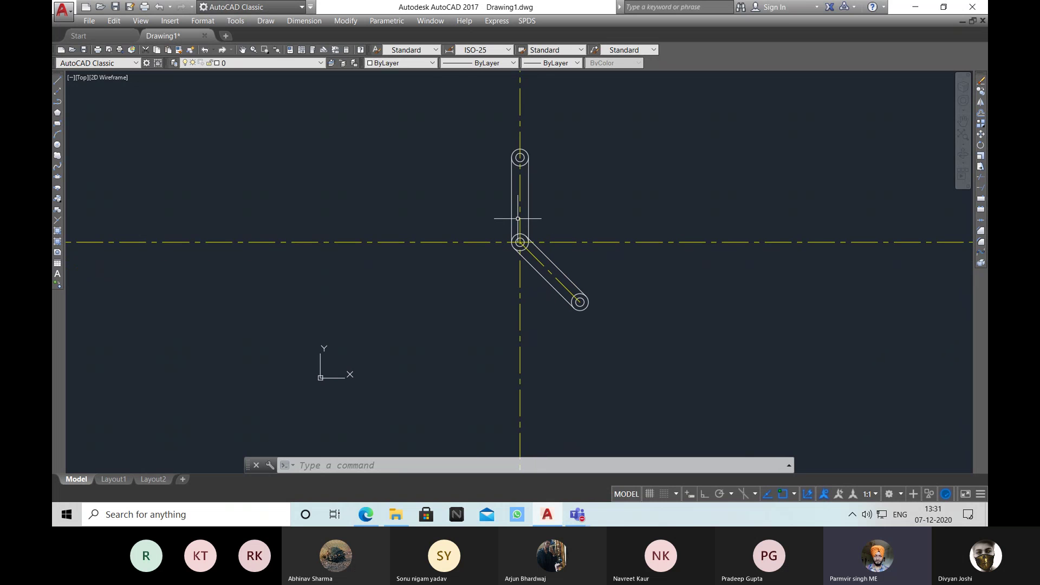
# - Add a linear dimension between the upper and lower circle centres of the vertical link, placed to the left of the link
pyautogui.click(296, 21)
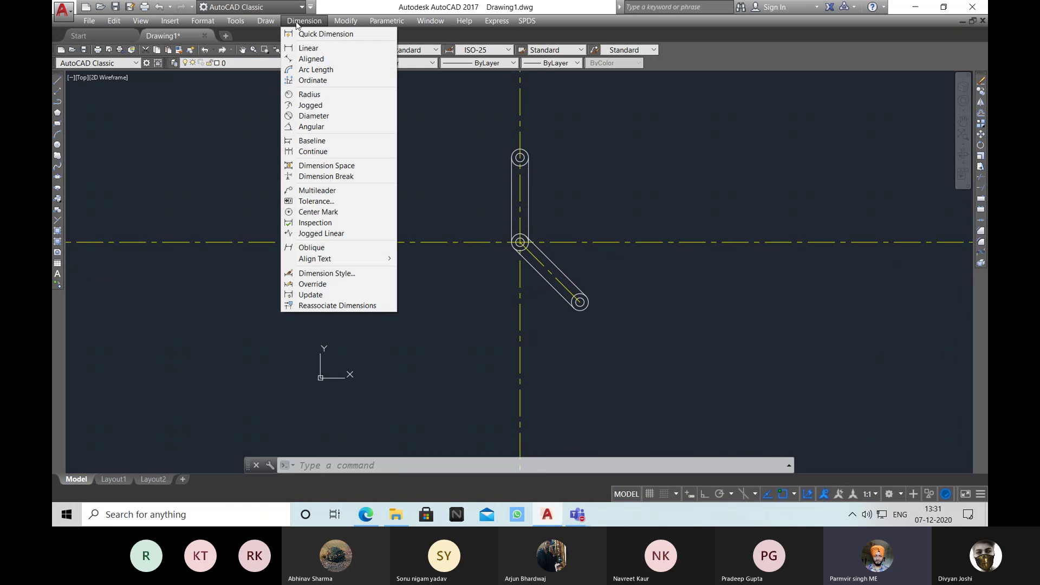
pyautogui.click(306, 48)
pyautogui.scroll(4, 553, 181)
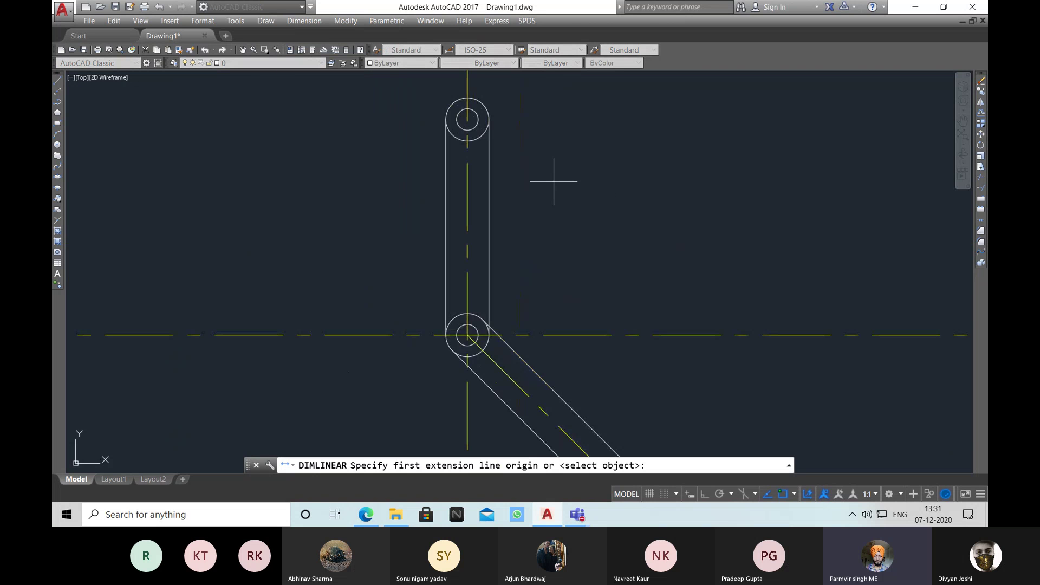
pyautogui.click(467, 119)
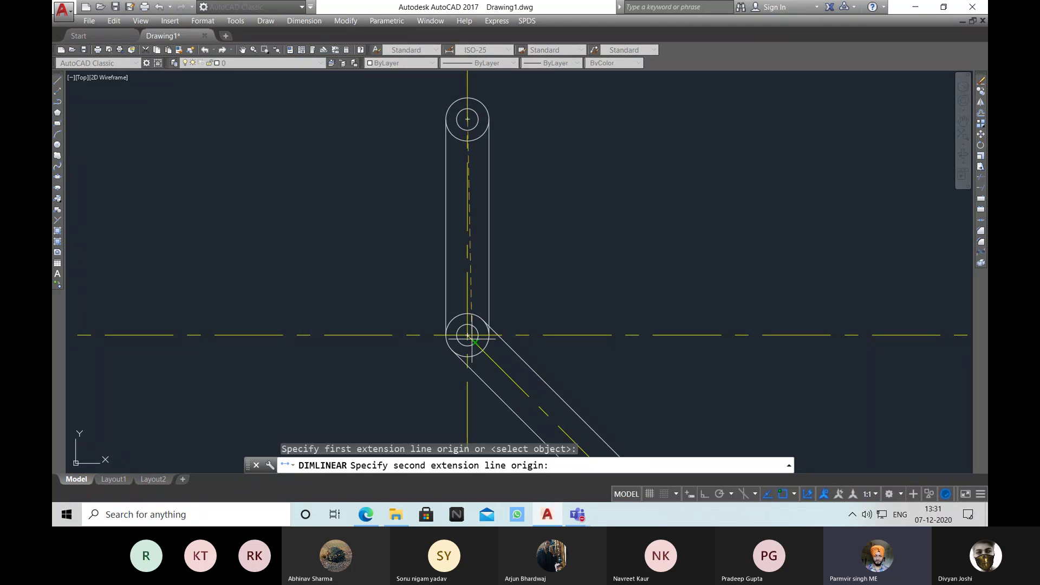
pyautogui.click(467, 334)
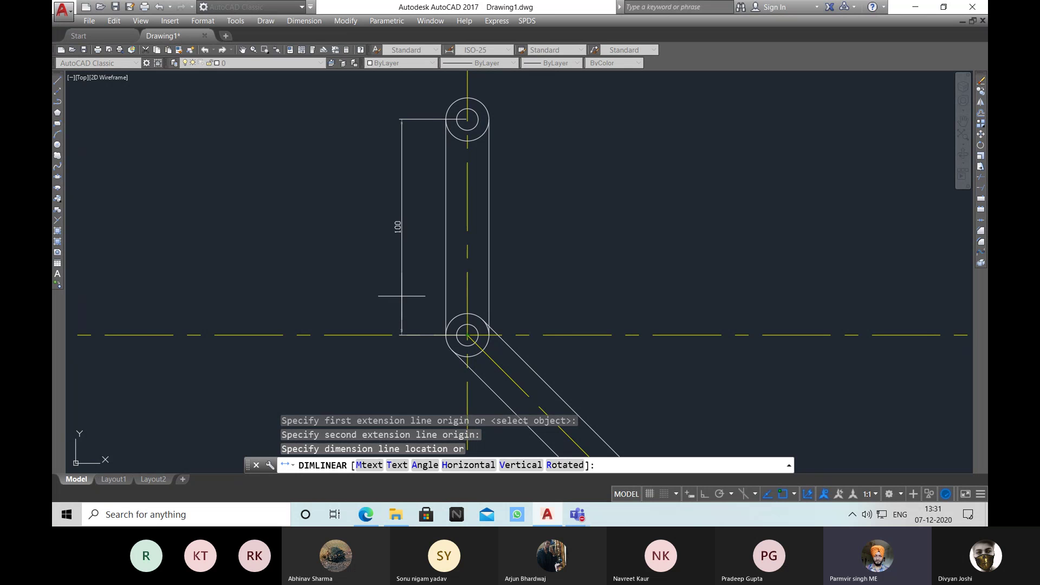
pyautogui.click(404, 226)
pyautogui.moveTo(403, 226); pyautogui.dragTo(429, 221, button='middle')
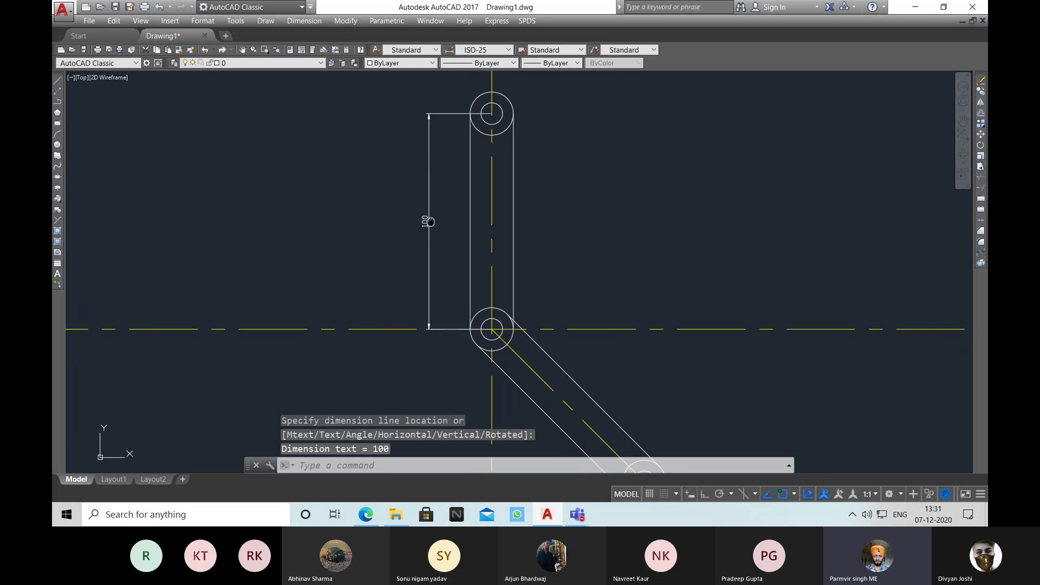
pyautogui.scroll(-2, 430, 221)
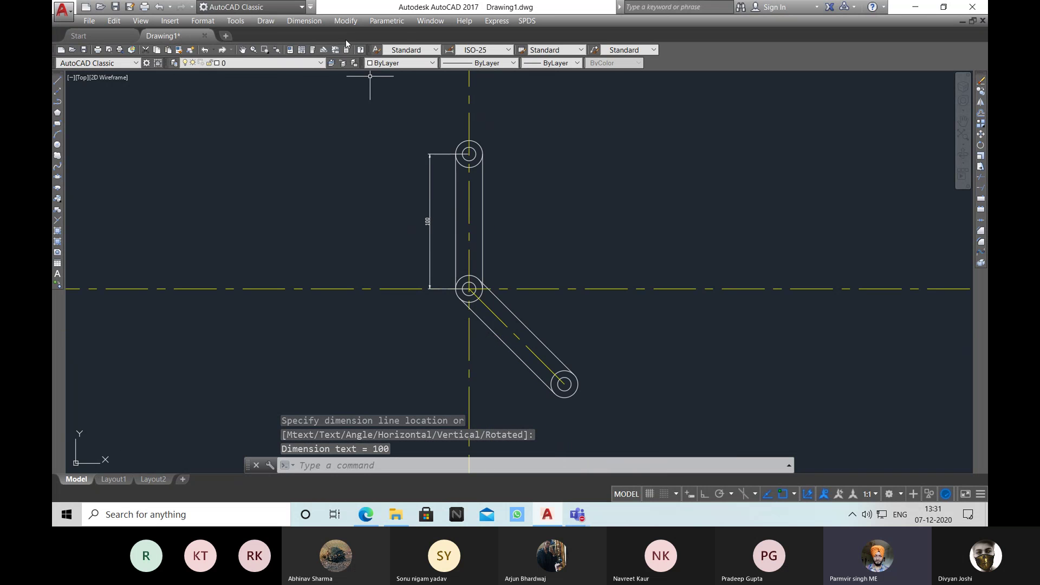
# - Add radius dimensions to the inner and outer circles at the vertical link's upper end, placed to the upper right
pyautogui.click(303, 21)
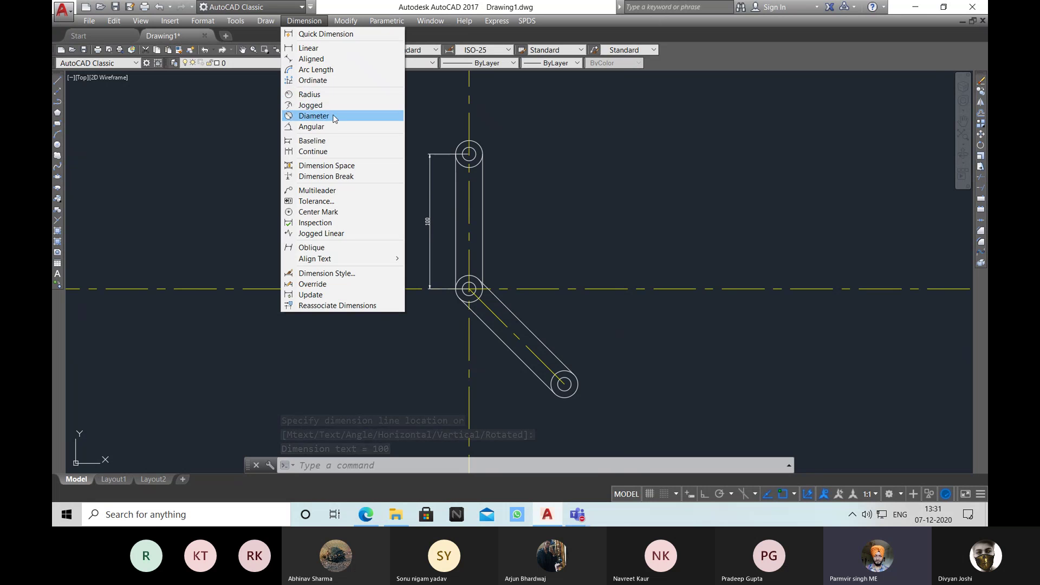
pyautogui.click(331, 95)
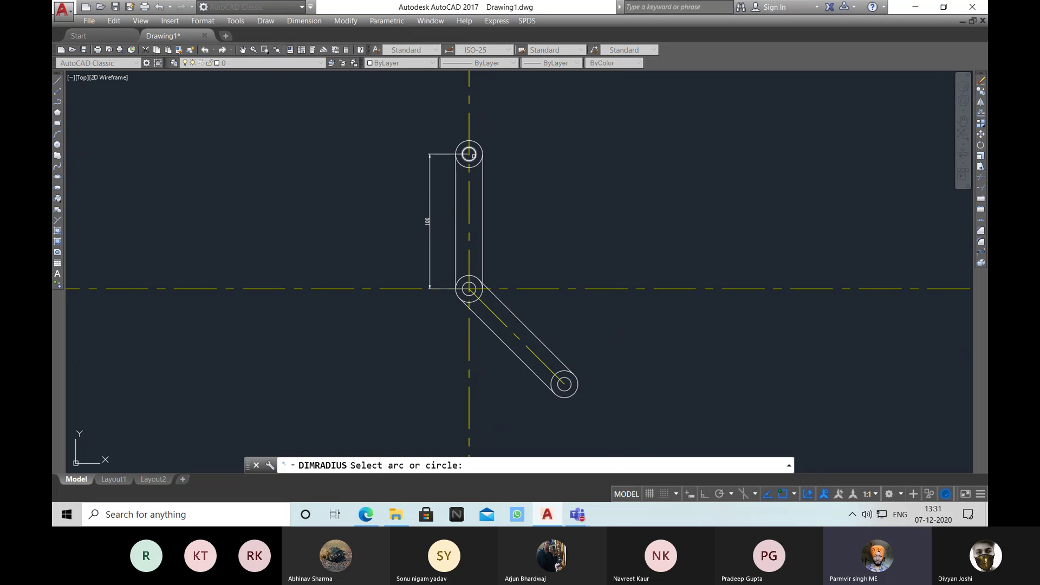
pyautogui.click(474, 157)
pyautogui.click(494, 122)
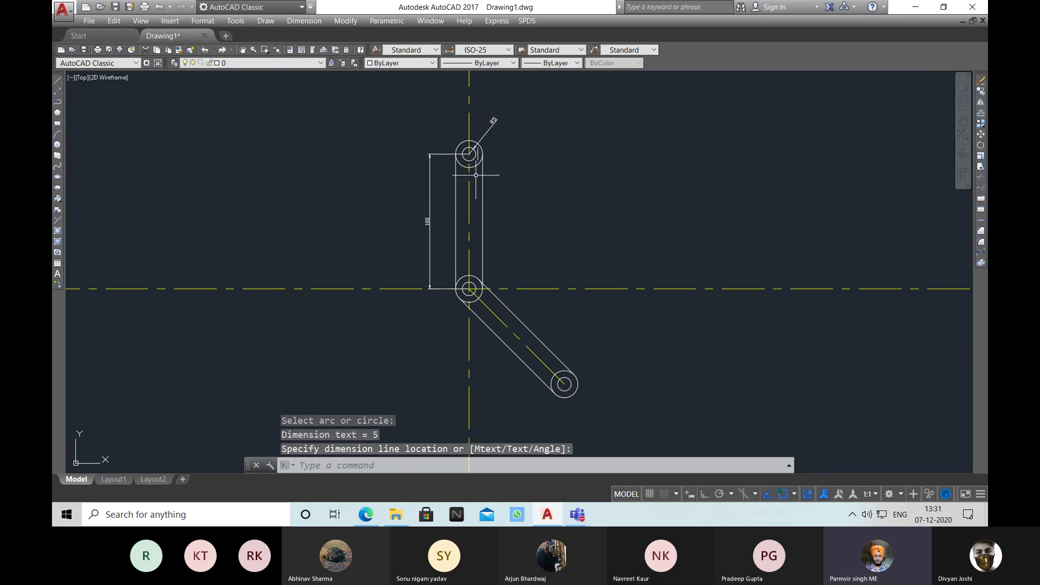
pyautogui.click(304, 21)
pyautogui.click(332, 96)
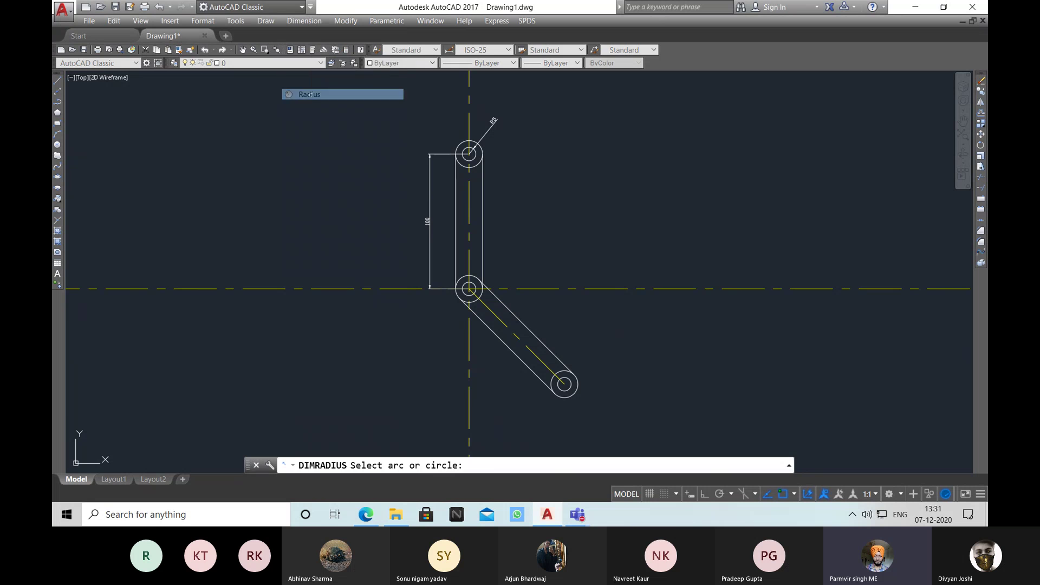
pyautogui.click(481, 147)
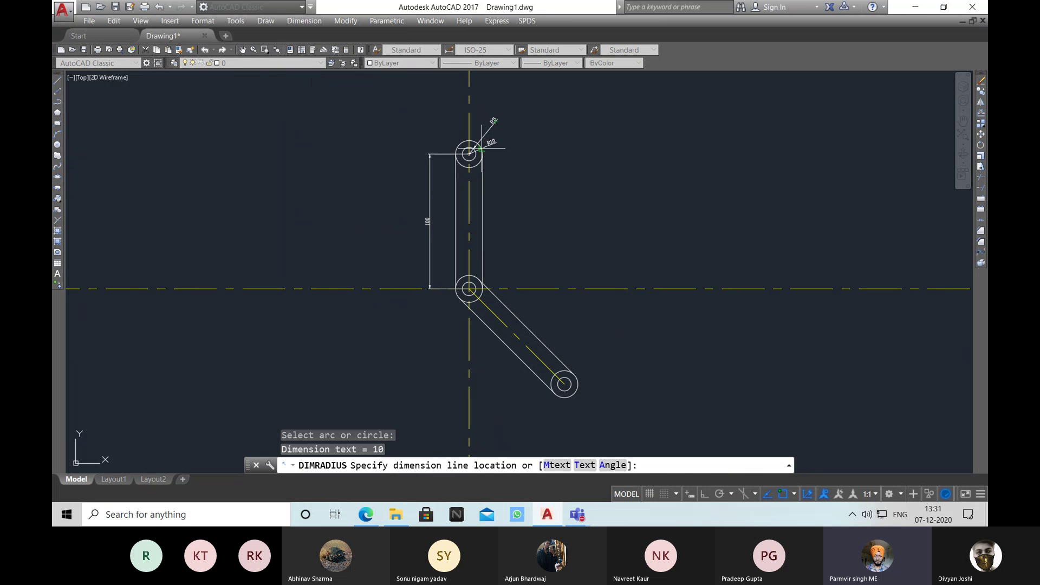
pyautogui.click(505, 138)
pyautogui.scroll(1, 502, 165)
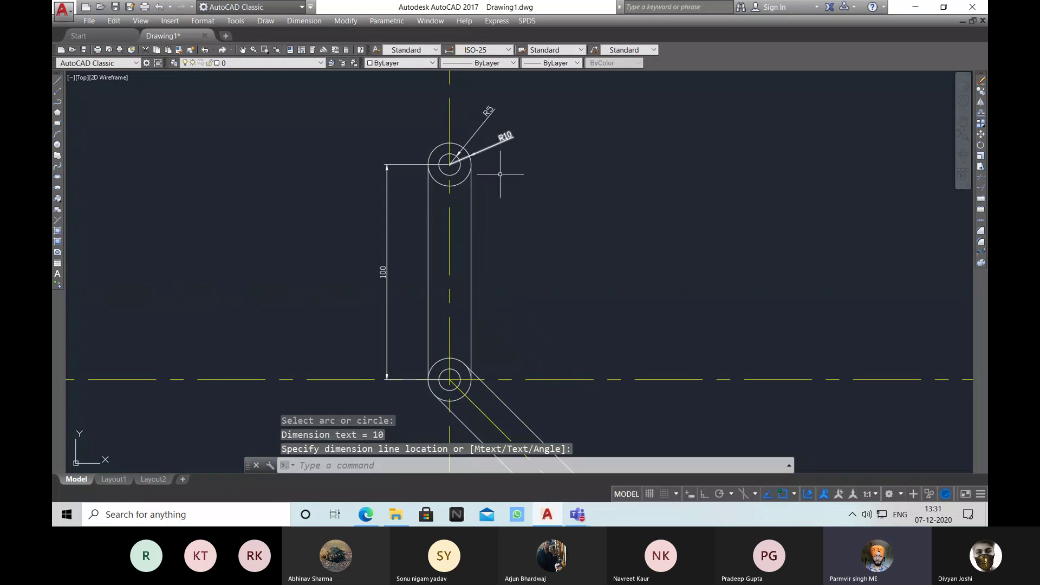
pyautogui.scroll(-1, 498, 203)
pyautogui.moveTo(498, 203)
pyautogui.mouseDown(button='middle')
pyautogui.moveTo(476, 158)
pyautogui.moveTo(493, 197)
pyautogui.mouseUp(button='middle')
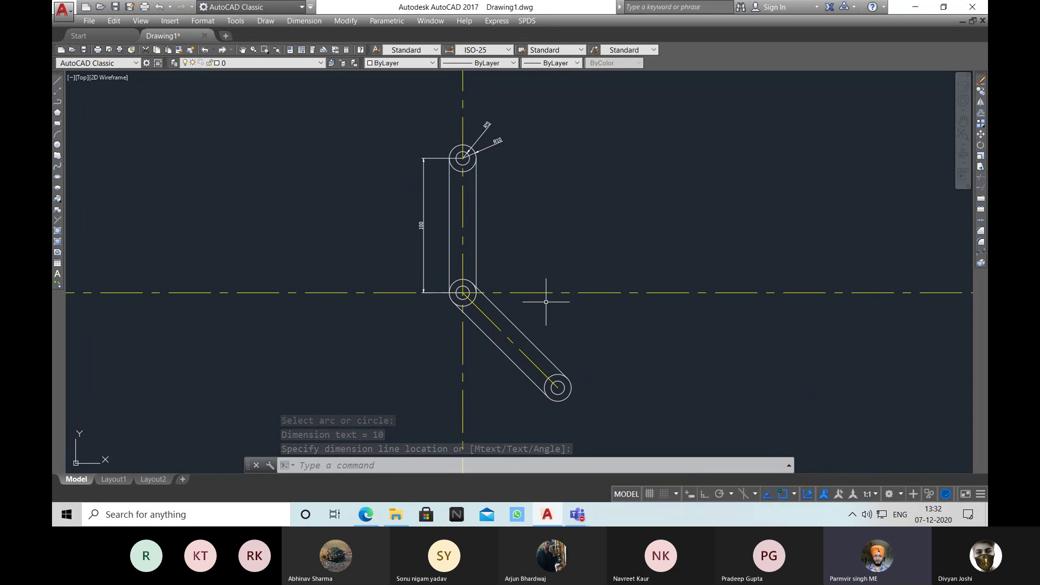
# - Add an angular dimension between the vertical link's right edge and the inclined link's upper edge, with its arc right of the joint
pyautogui.click(303, 21)
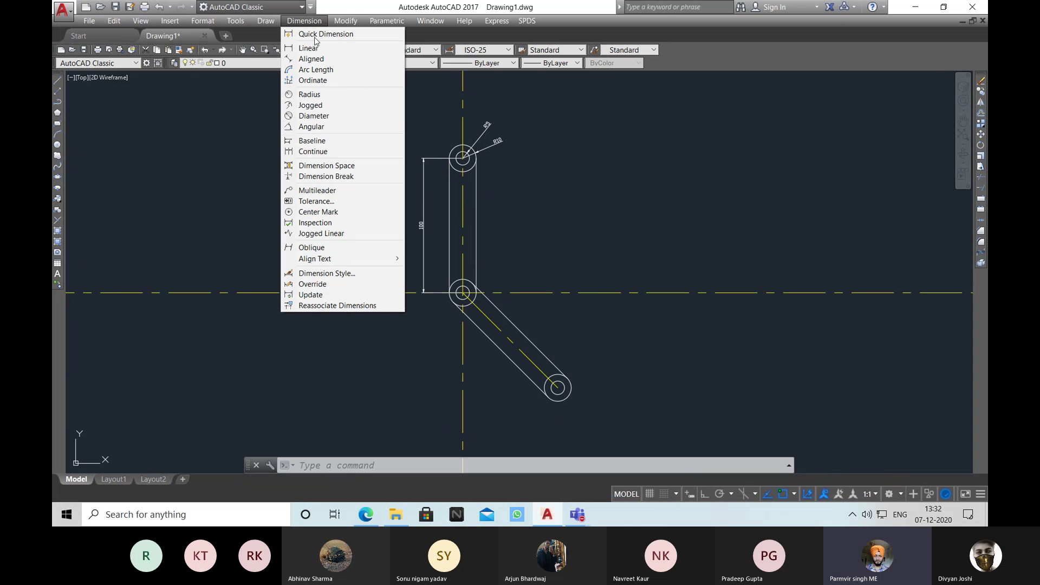
pyautogui.click(316, 129)
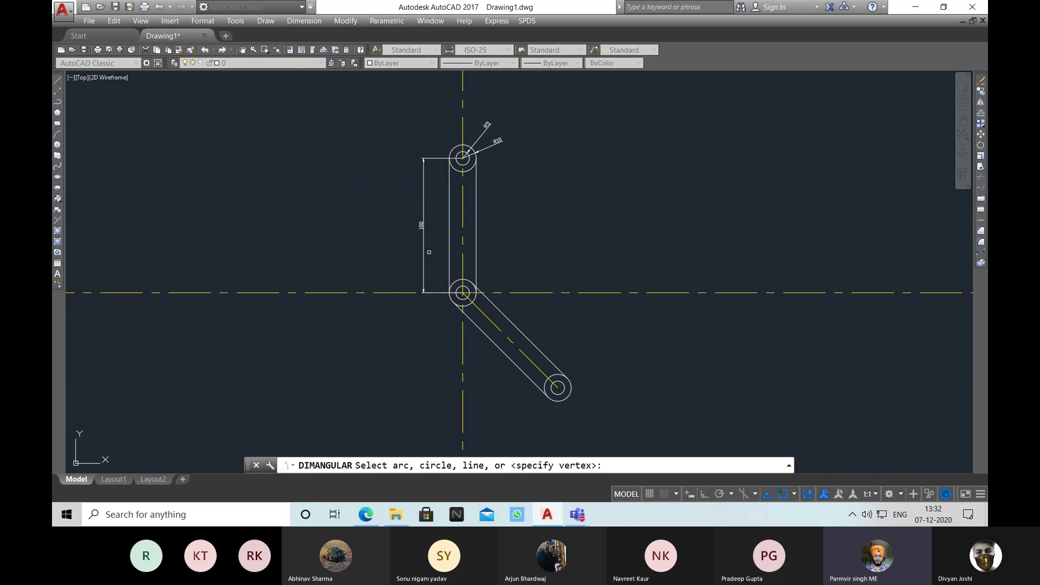
pyautogui.click(477, 250)
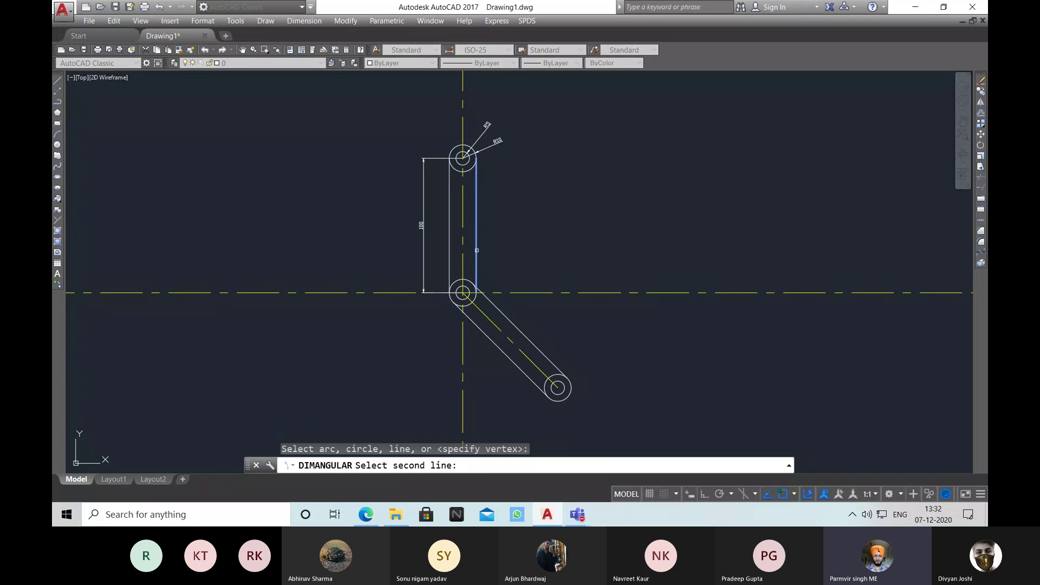
pyautogui.click(501, 309)
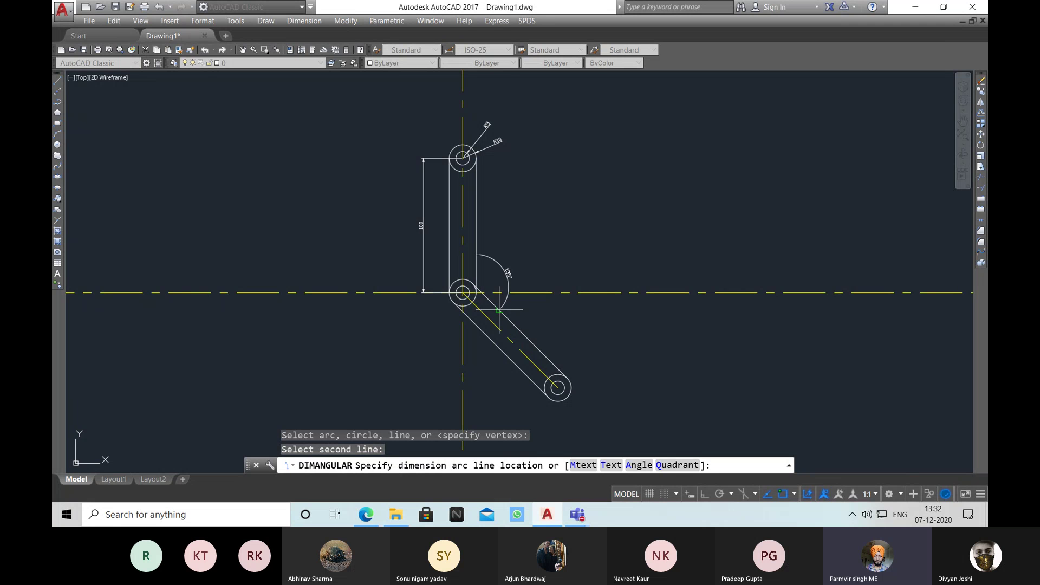
pyautogui.click(501, 276)
pyautogui.scroll(3, 498, 284)
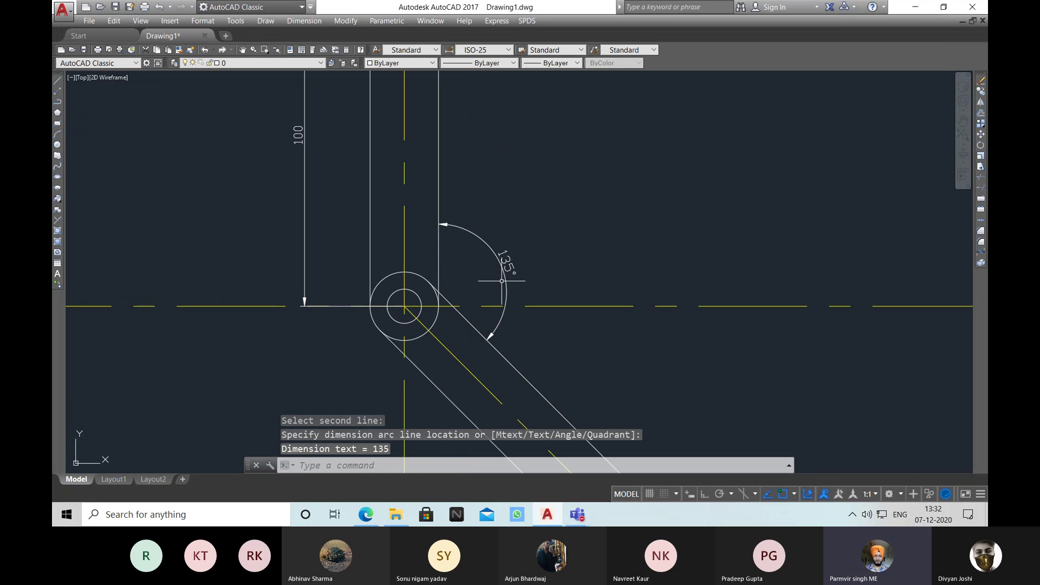
pyautogui.scroll(3, 520, 285)
pyautogui.scroll(-3, 520, 285)
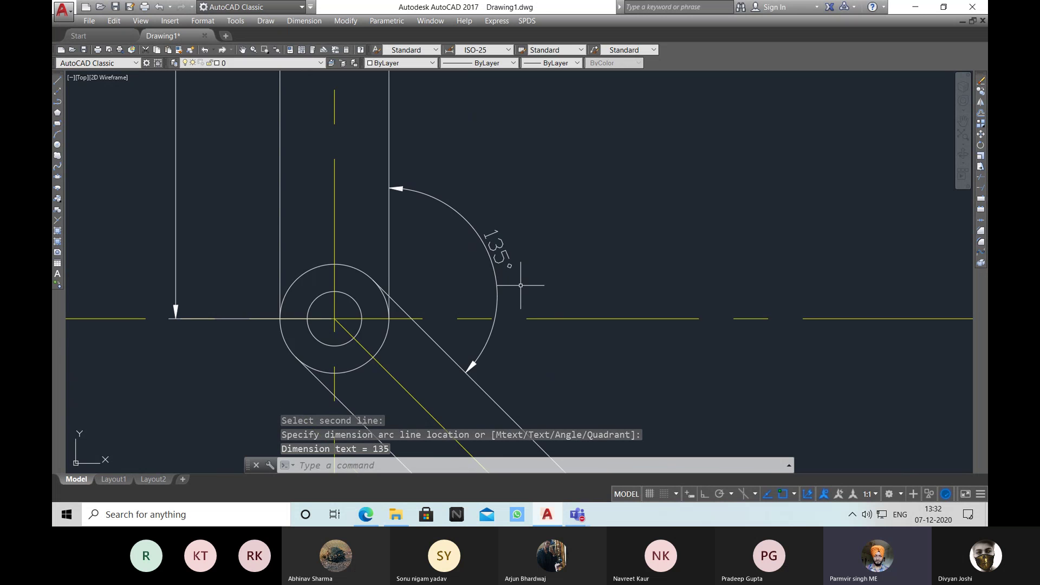
pyautogui.scroll(-4, 520, 283)
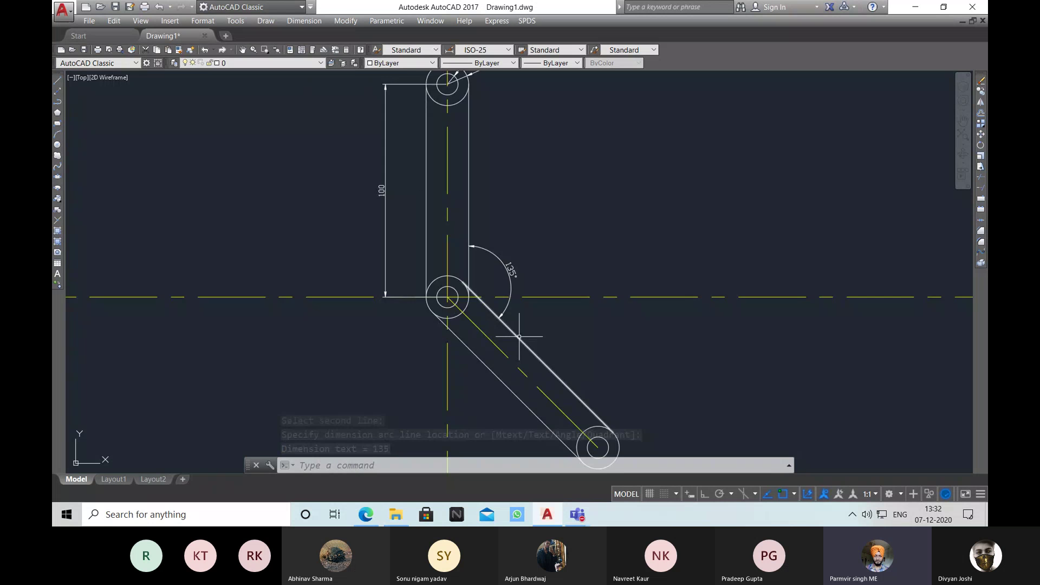
pyautogui.moveTo(505, 315)
pyautogui.mouseDown(button='middle')
pyautogui.moveTo(491, 277)
pyautogui.moveTo(489, 328)
pyautogui.mouseUp(button='middle')
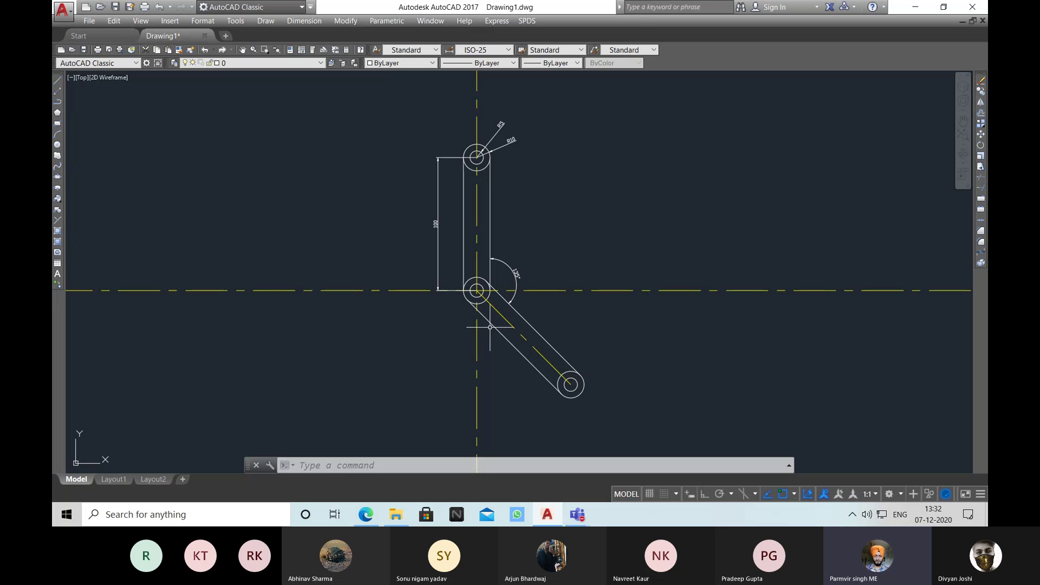
# - Open the ISO-25 dimension style for modification and set its overall scale to 2
pyautogui.write('d')
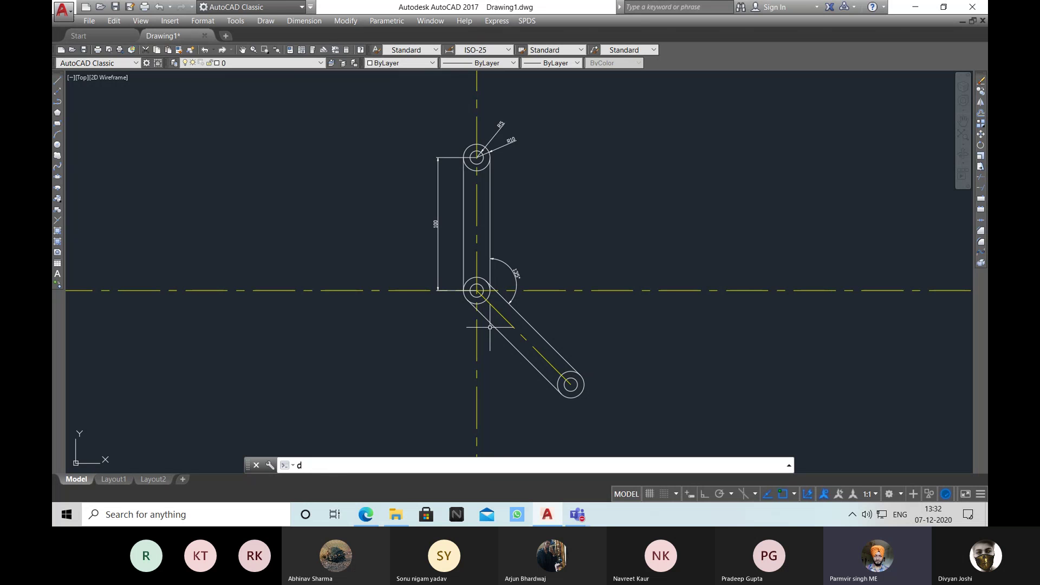
pyautogui.press('Return')
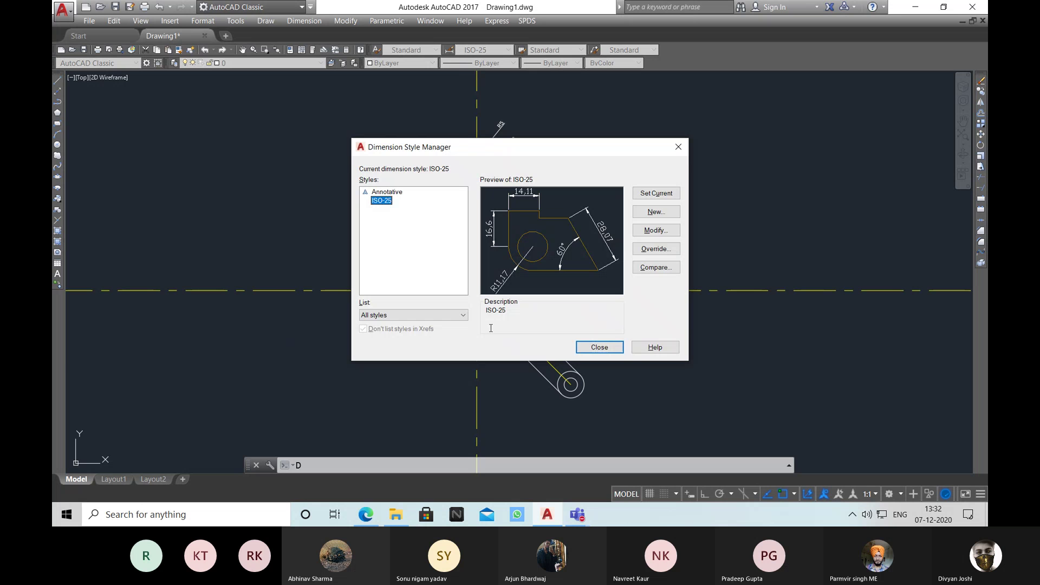
pyautogui.click(653, 232)
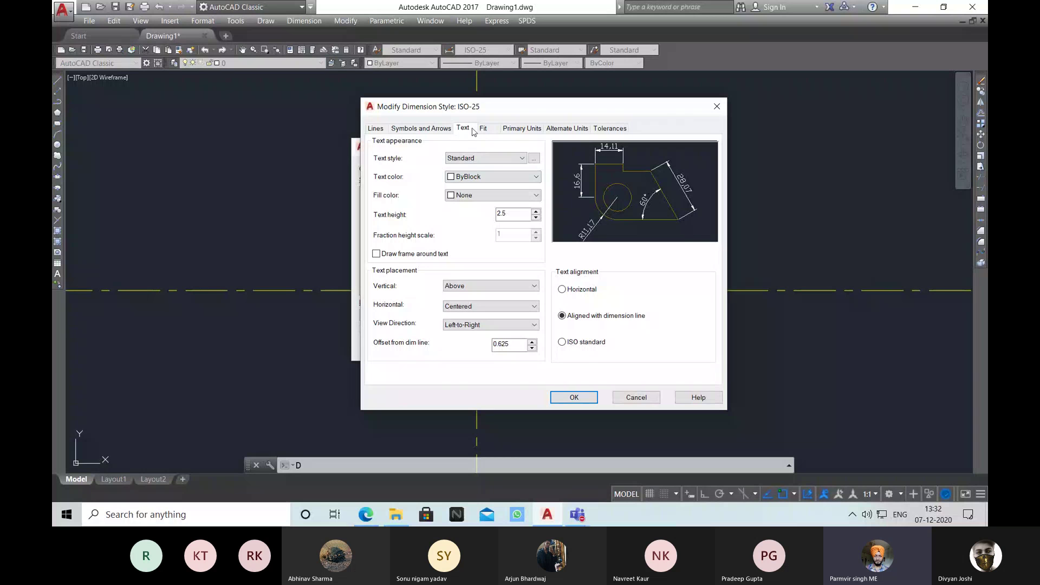
pyautogui.click(483, 129)
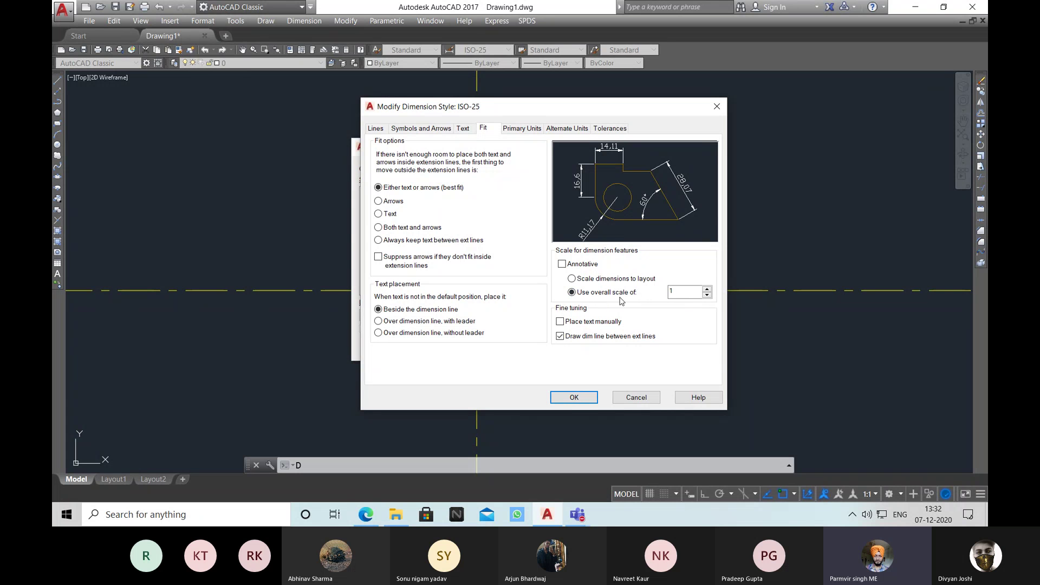
pyautogui.doubleClick(682, 292)
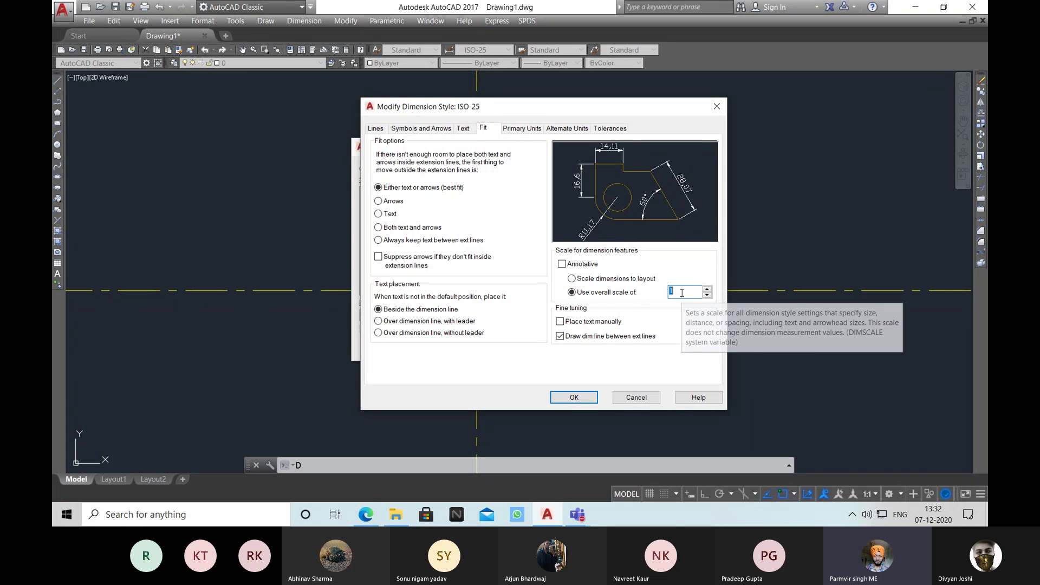
pyautogui.write('2')
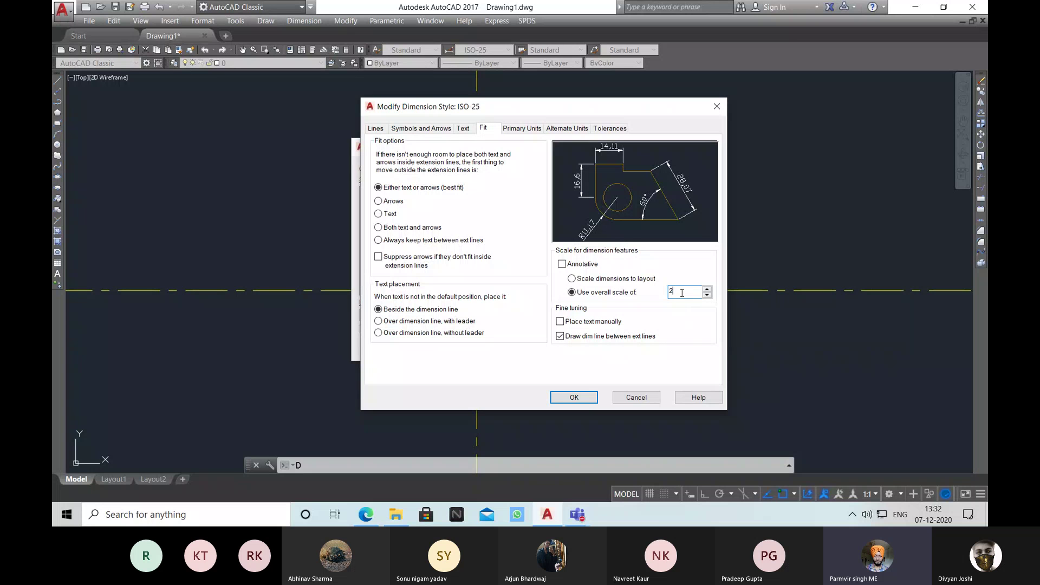
# - Set the style's linear dimension precision to 0 and its decimal separator to Period
pyautogui.click(518, 129)
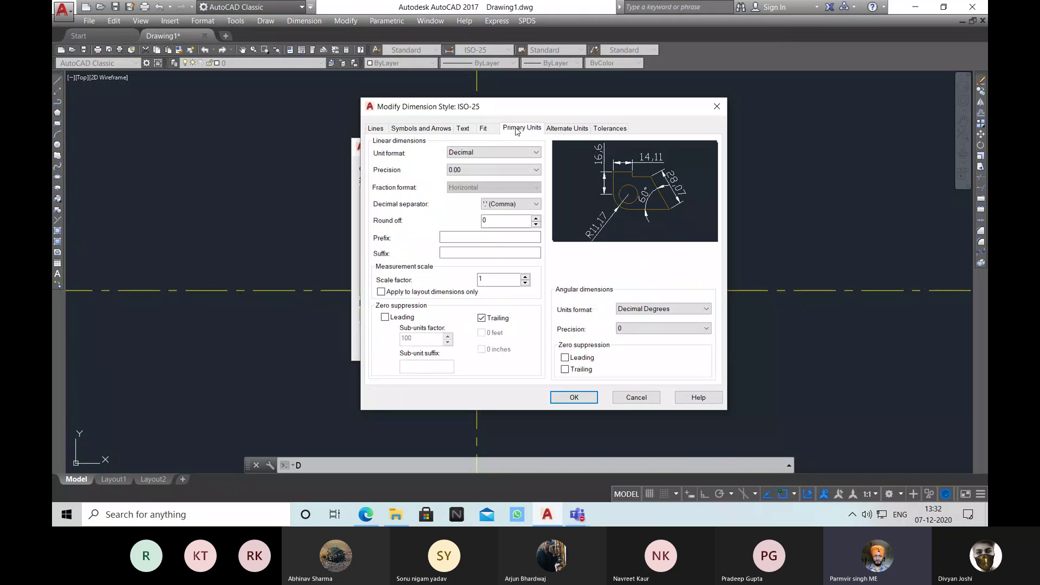
pyautogui.click(470, 169)
pyautogui.click(470, 180)
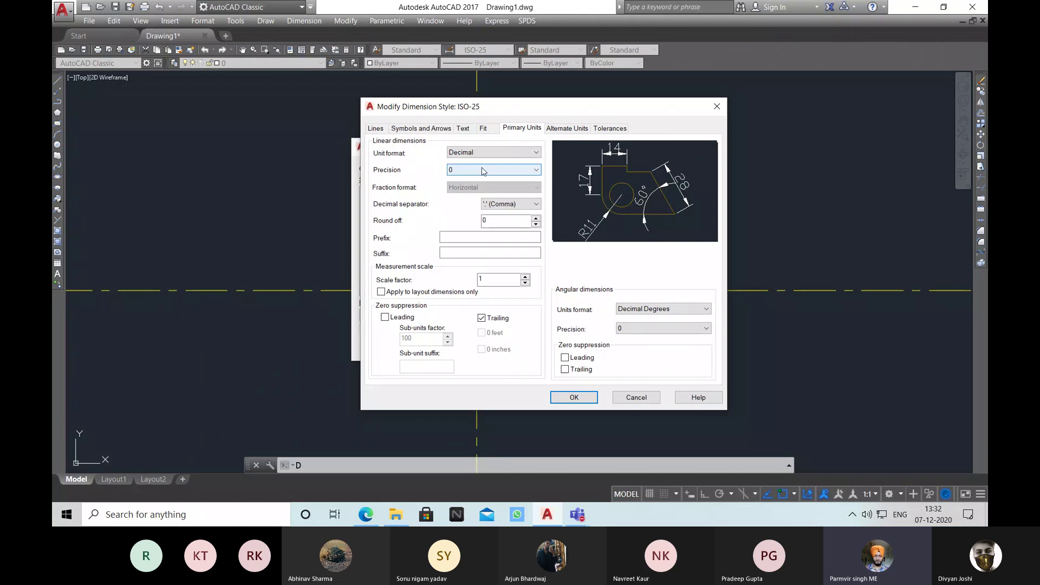
pyautogui.click(481, 170)
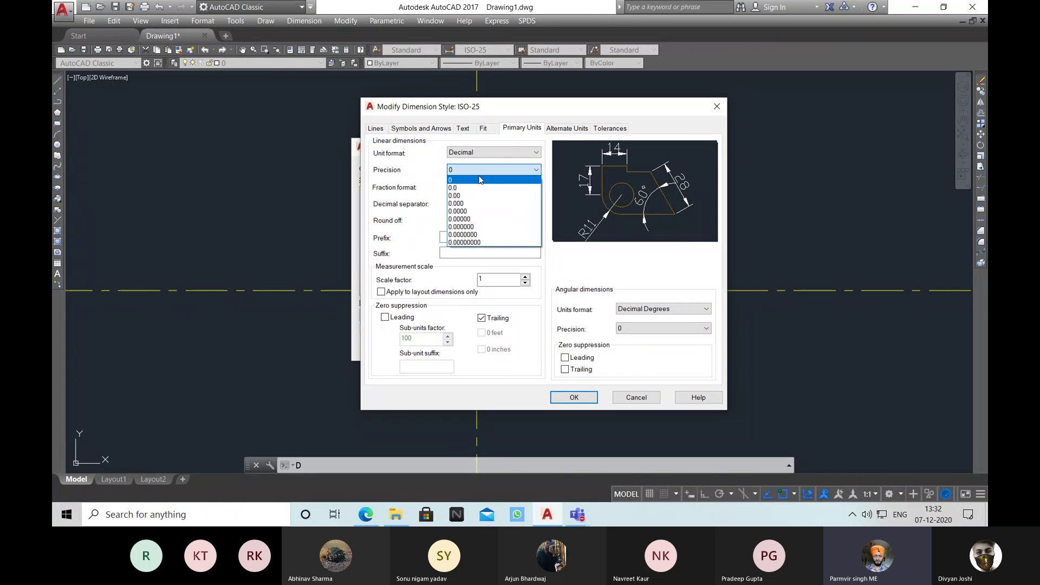
pyautogui.click(418, 178)
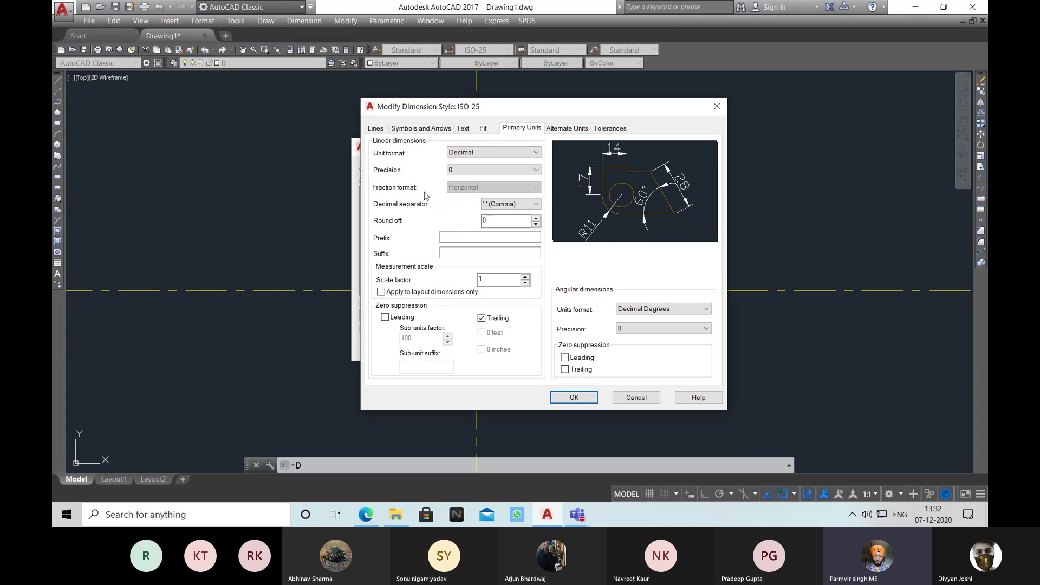
pyautogui.click(506, 205)
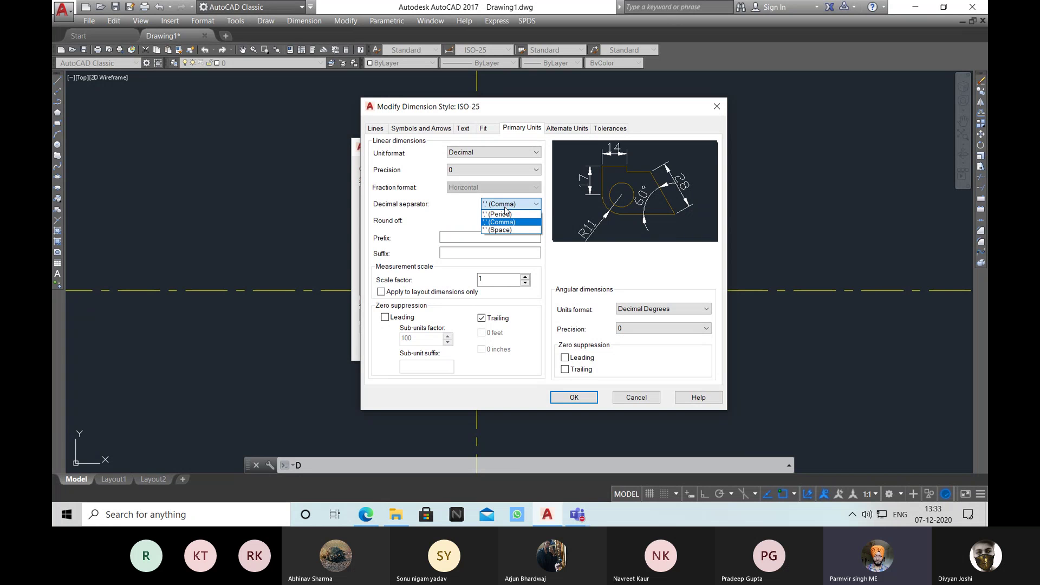
pyautogui.click(505, 215)
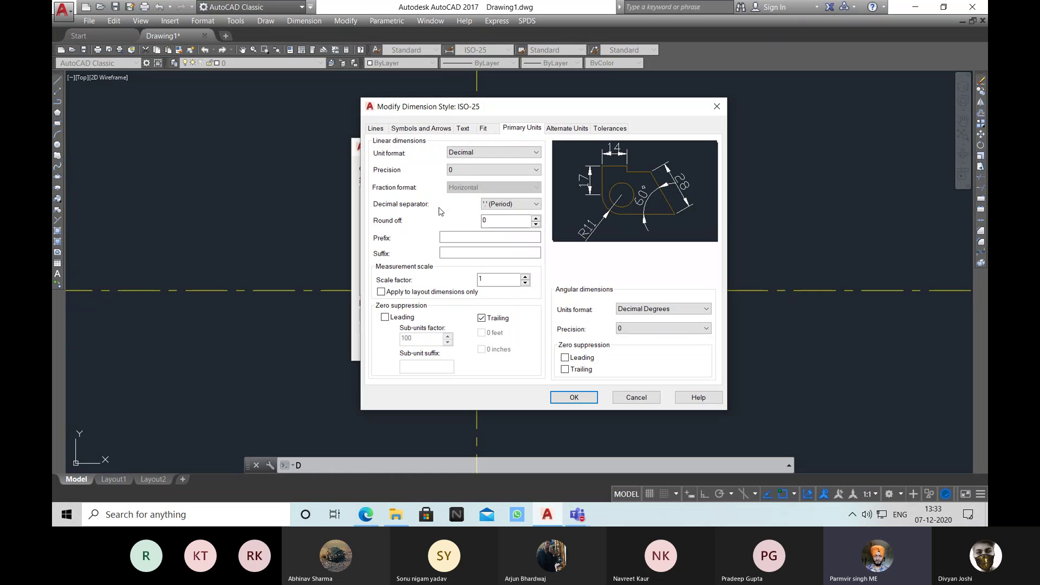
# - Set the dimension text colour to Red and the text fill colour to Yellow
pyautogui.click(464, 129)
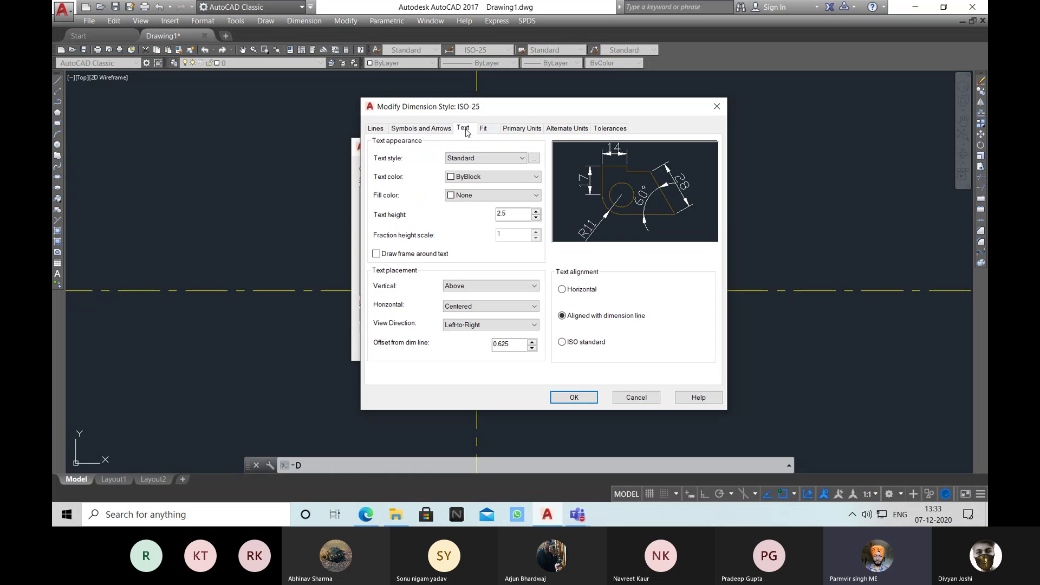
pyautogui.click(475, 179)
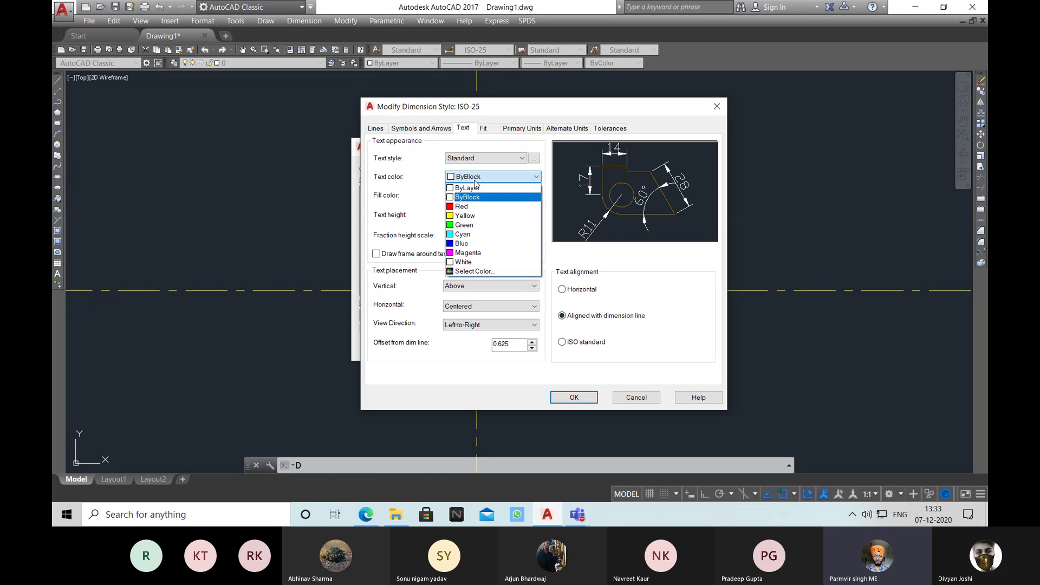
pyautogui.click(475, 206)
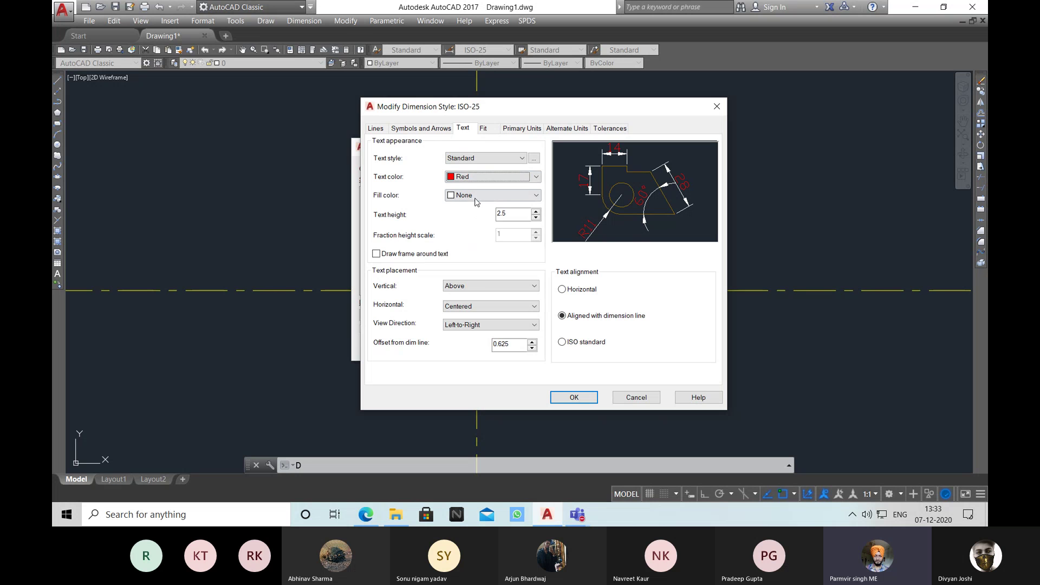
pyautogui.click(476, 196)
pyautogui.click(476, 257)
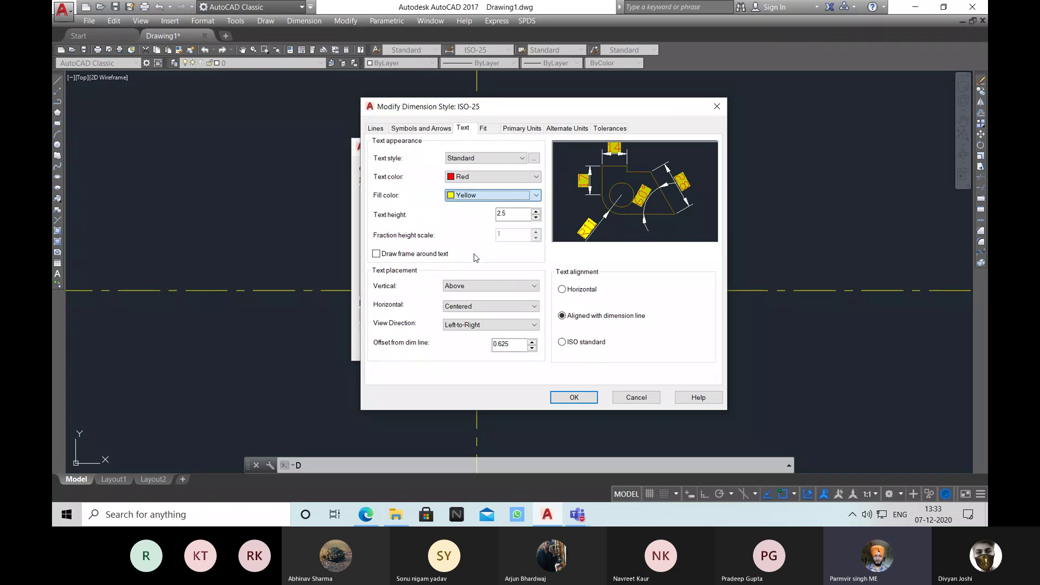
# - Change the dimension text fill colour to cyan, chosen from the index colours
pyautogui.click(476, 196)
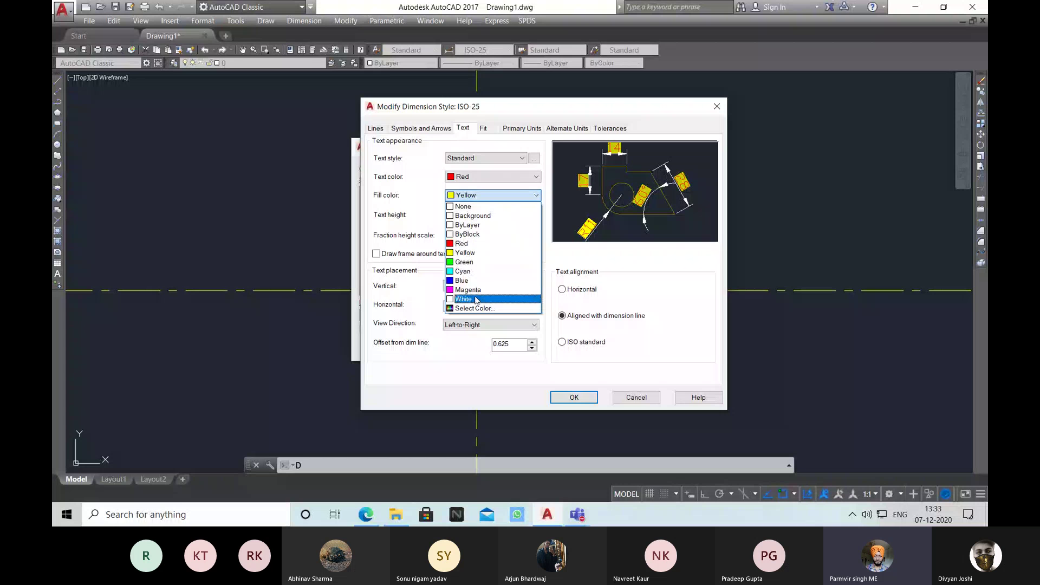
pyautogui.click(477, 196)
pyautogui.click(488, 198)
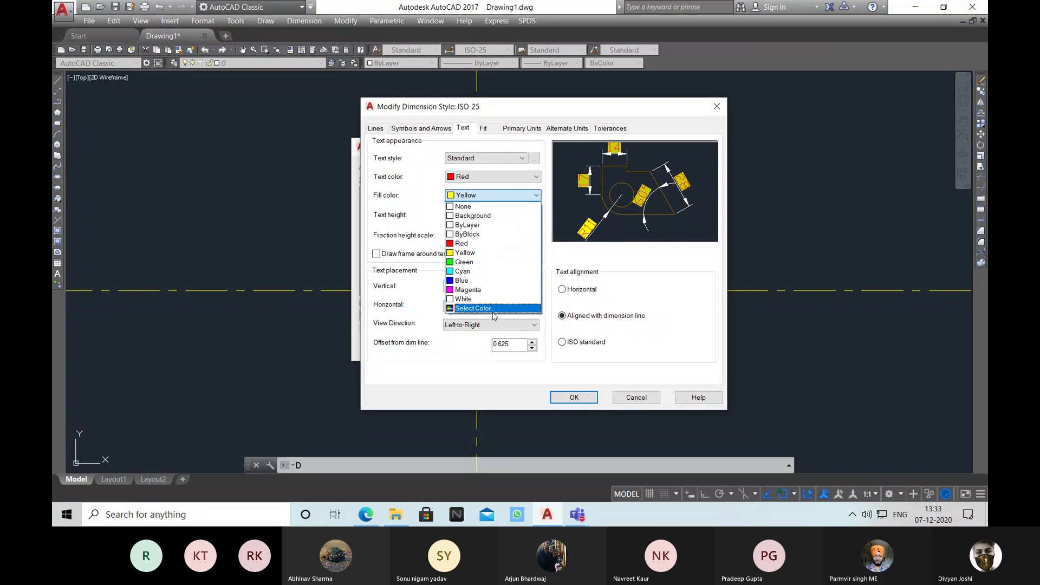
pyautogui.click(493, 308)
pyautogui.click(413, 234)
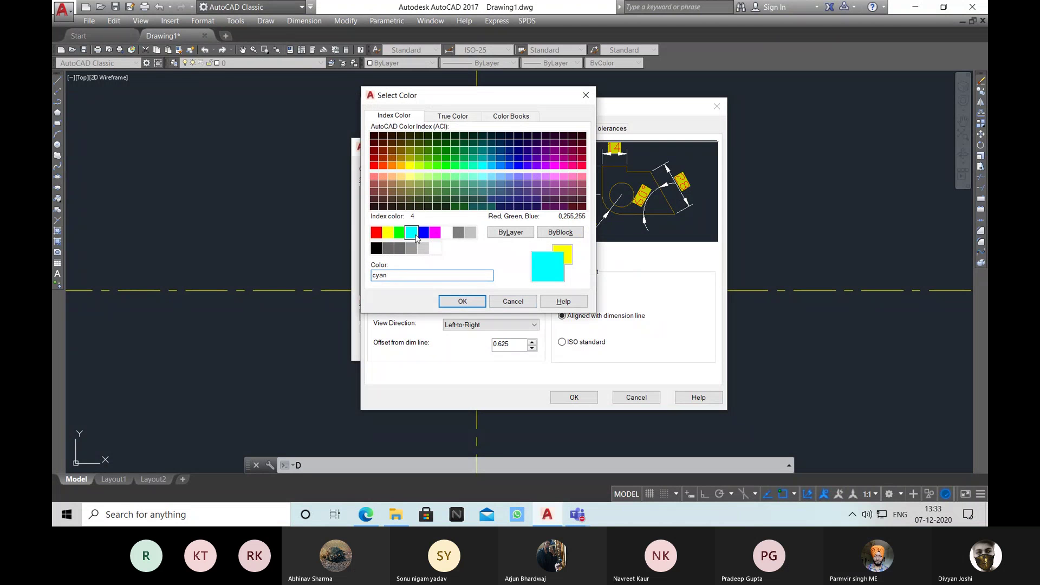
pyautogui.click(462, 301)
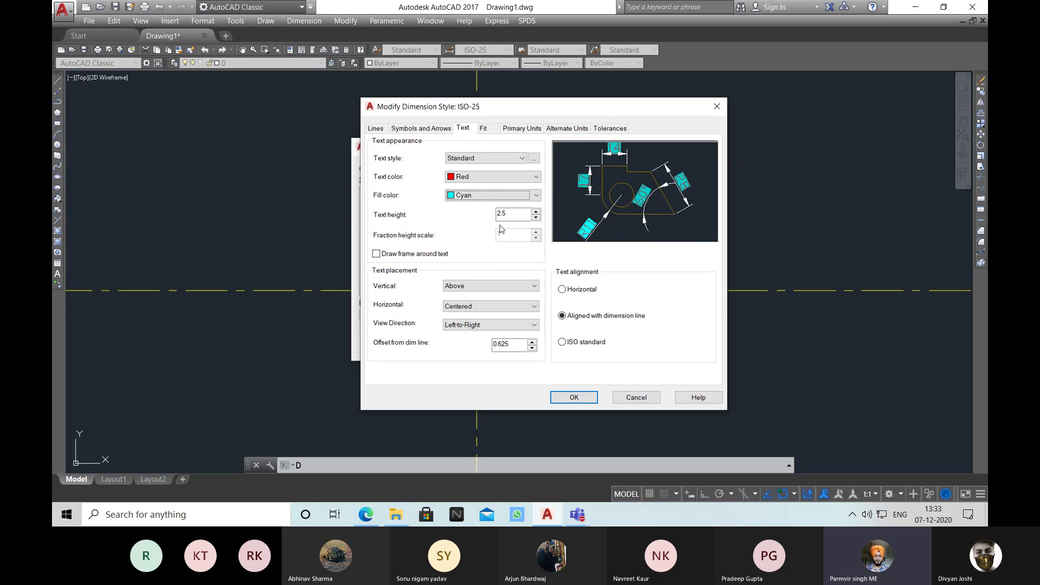
# - Set the dimension line colour to Yellow and the extension line colour to Cyan
pyautogui.click(433, 130)
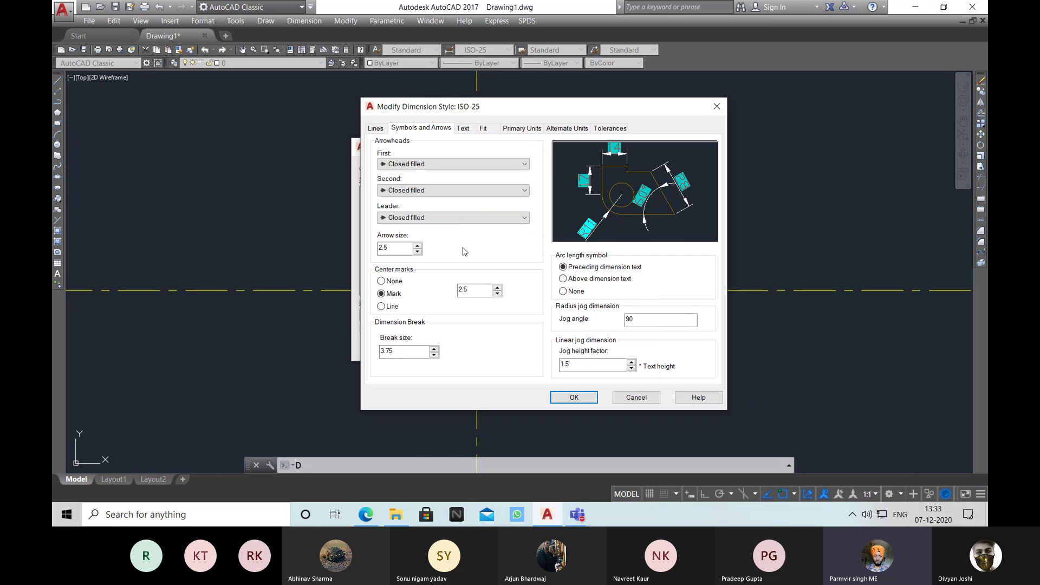
pyautogui.click(378, 129)
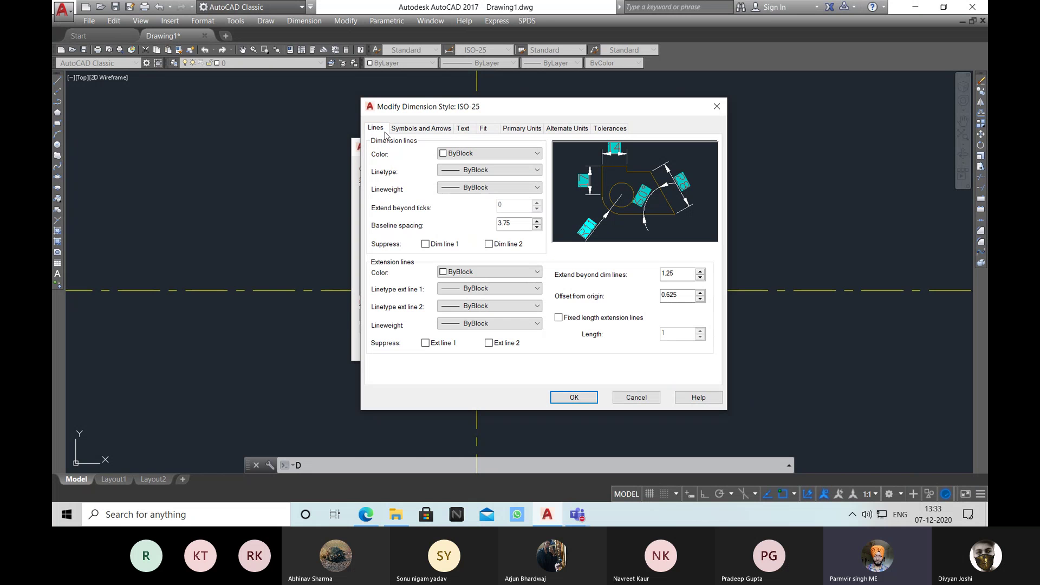
pyautogui.click(487, 154)
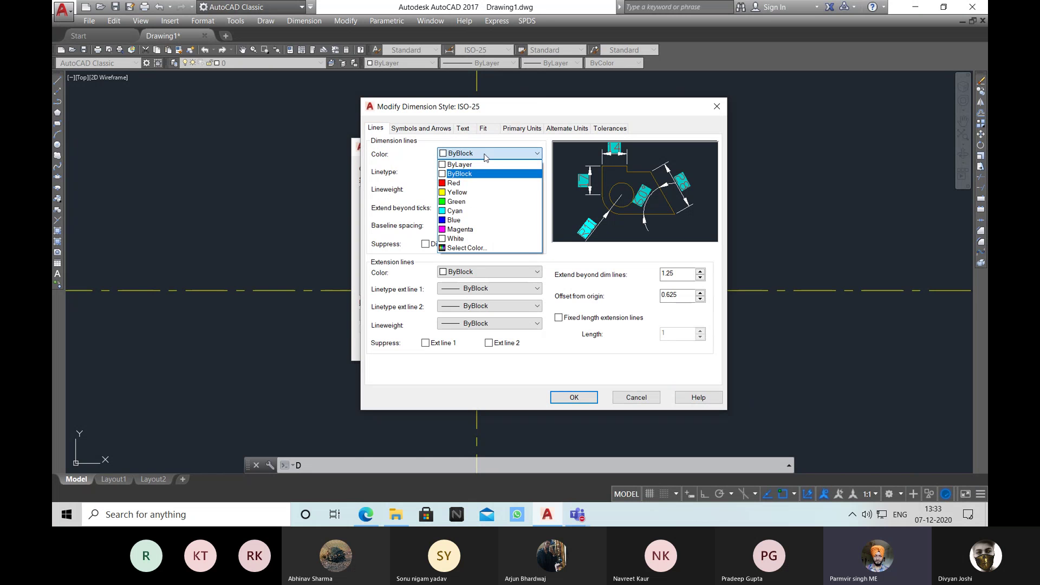
pyautogui.click(468, 196)
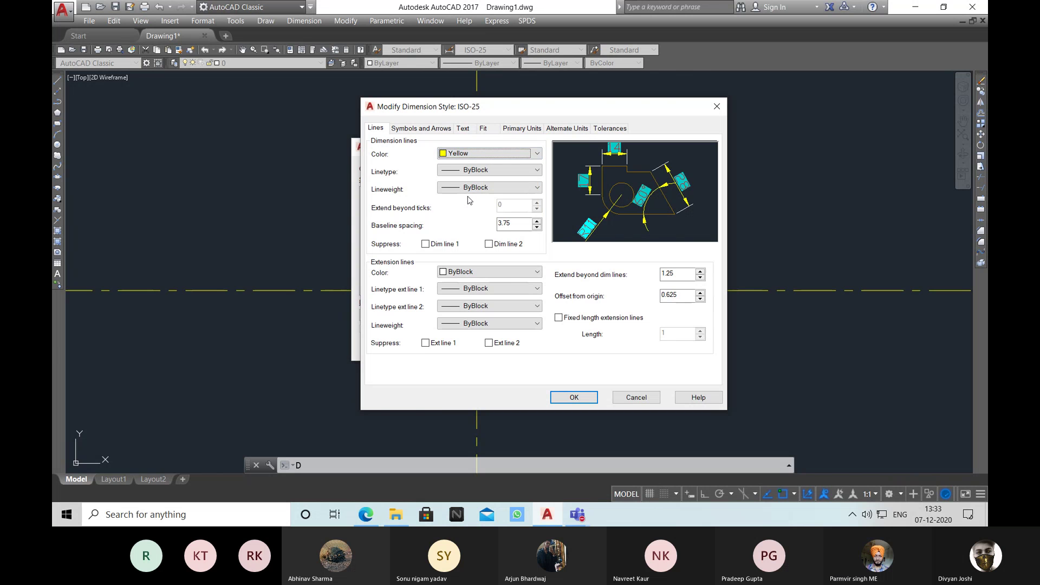
pyautogui.click(477, 272)
pyautogui.click(466, 331)
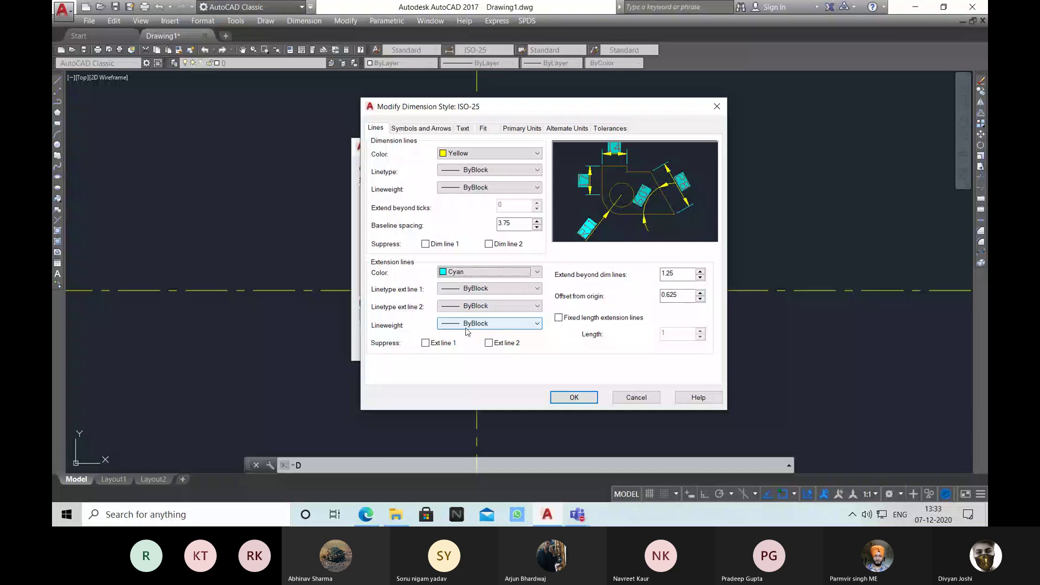
# - Apply the style changes, make ISO-25 the current dimension style and return to the drawing
pyautogui.click(570, 401)
pyautogui.click(656, 194)
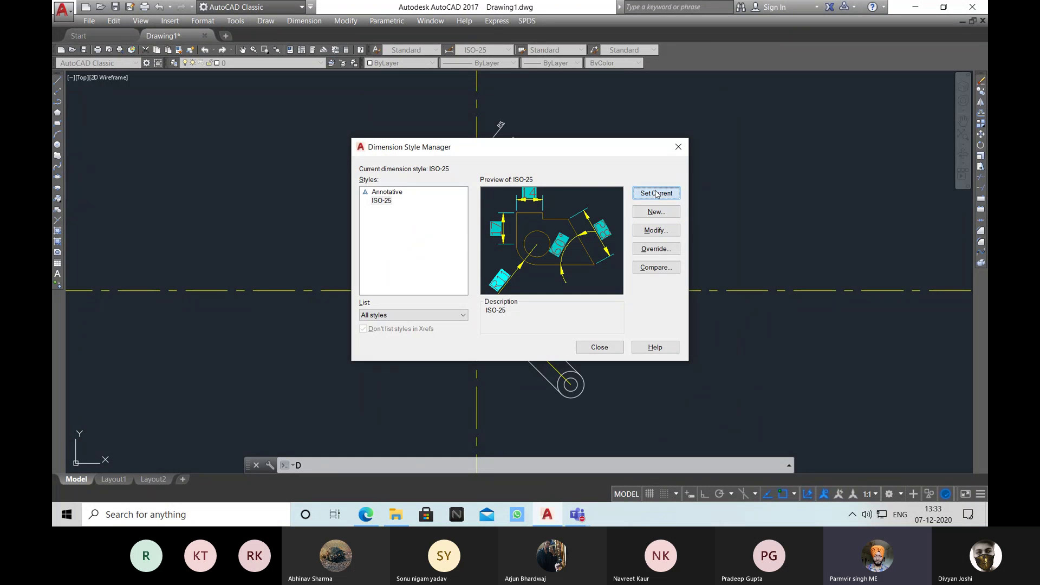
pyautogui.press('Escape')
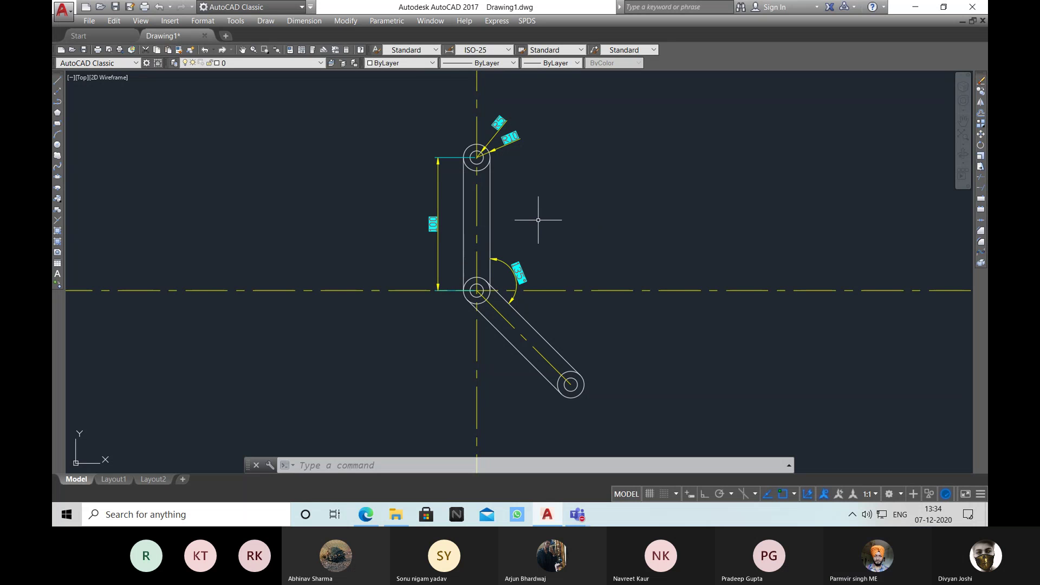
# - Start a hatch with the AR-SAND pattern in Yellow on a red background colour
pyautogui.moveTo(538, 220); pyautogui.dragTo(522, 211, button='middle')
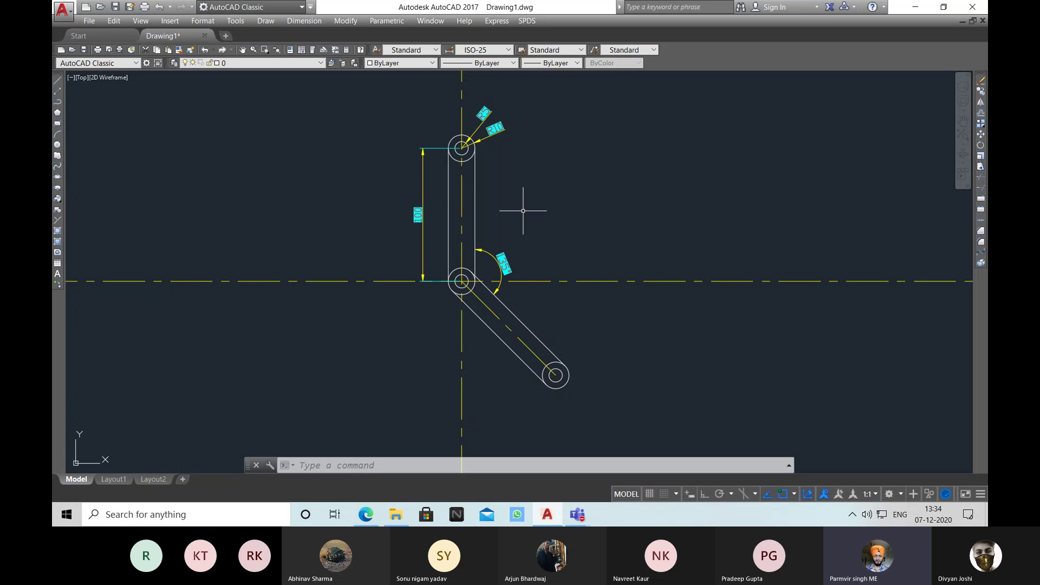
pyautogui.write('h')
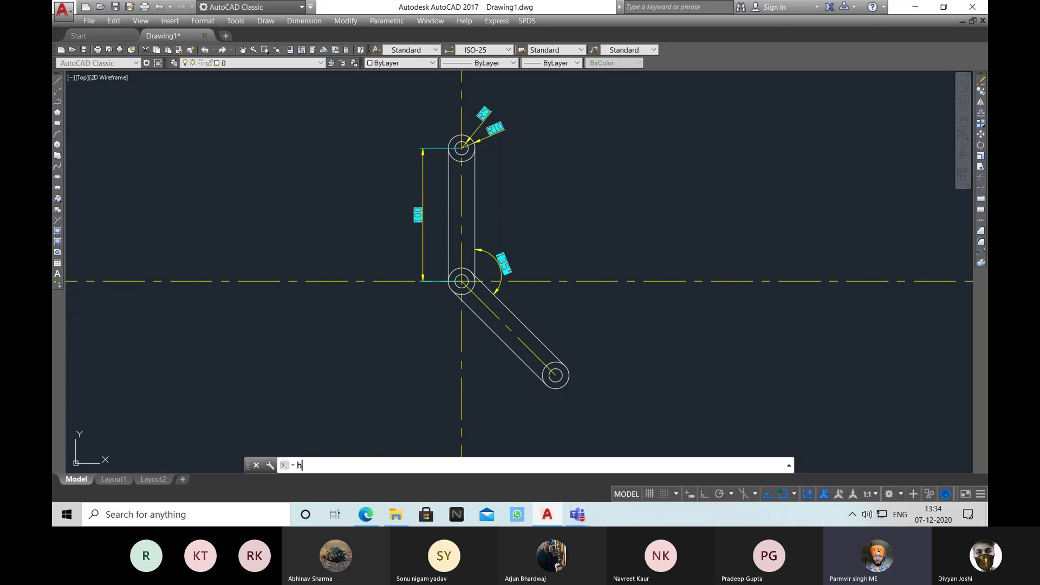
pyautogui.press('Return')
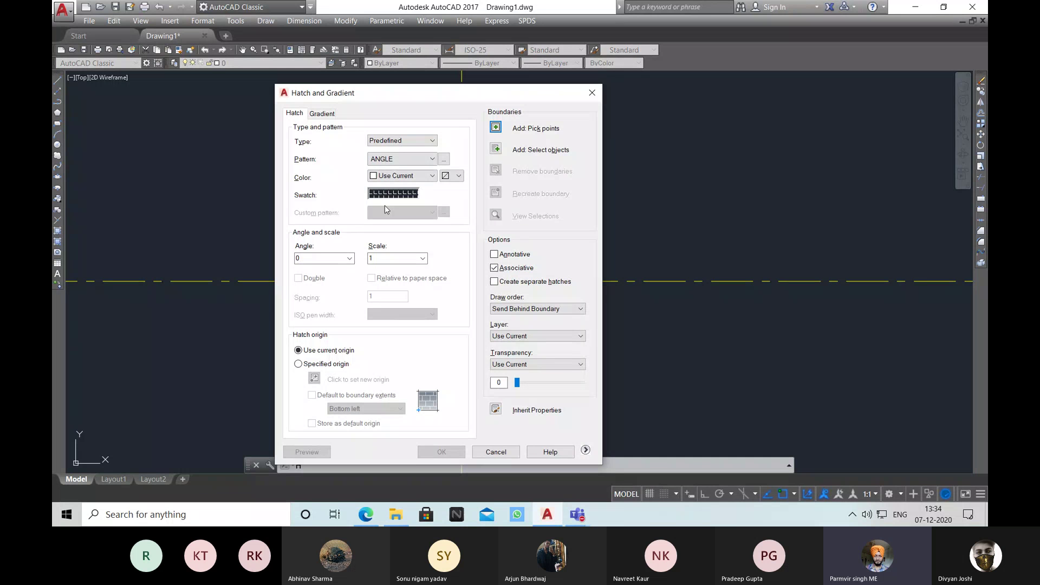
pyautogui.click(394, 194)
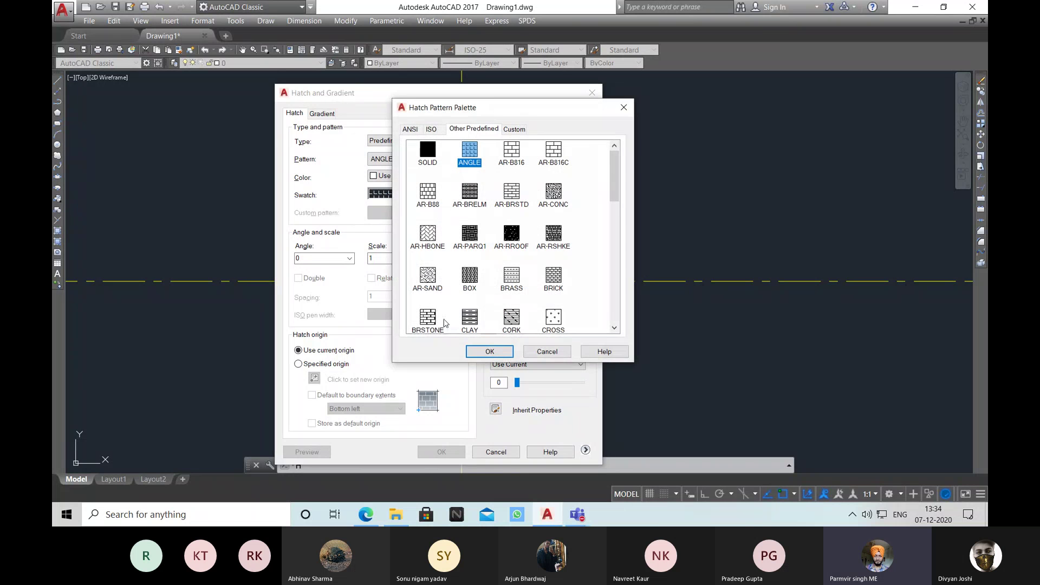
pyautogui.doubleClick(427, 275)
pyautogui.click(402, 176)
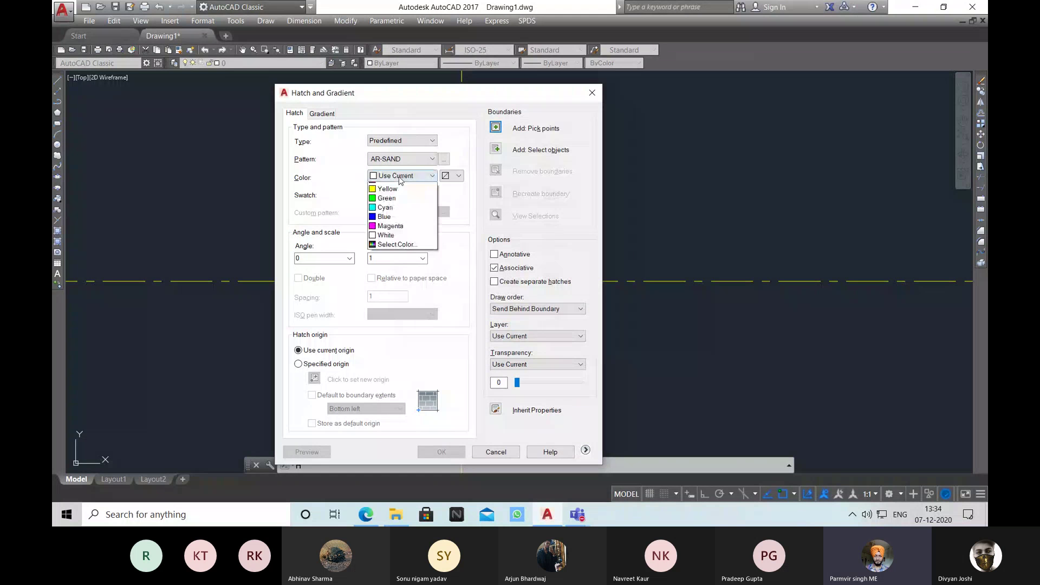
pyautogui.click(389, 224)
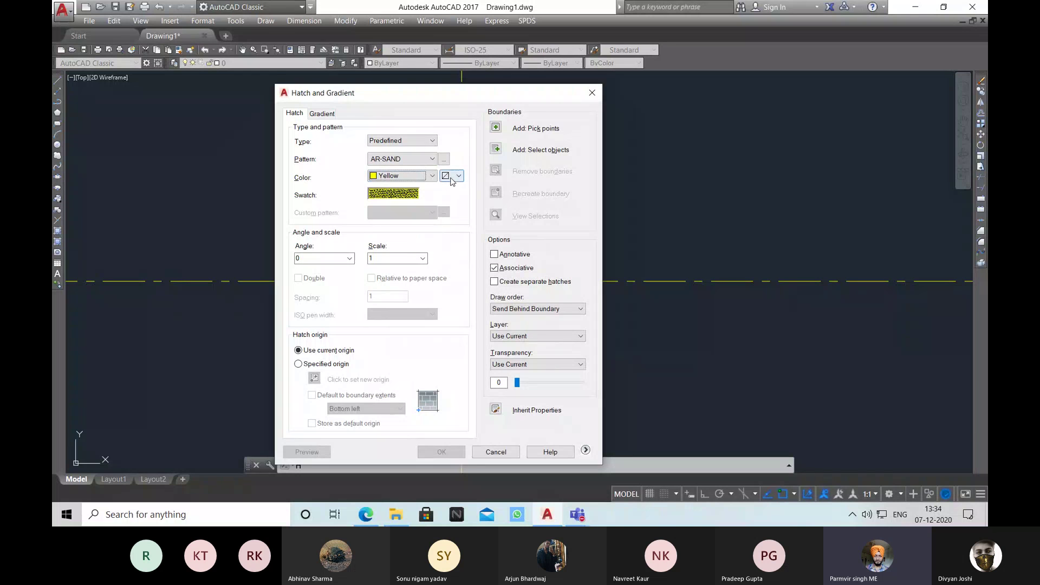
pyautogui.click(453, 177)
pyautogui.click(466, 194)
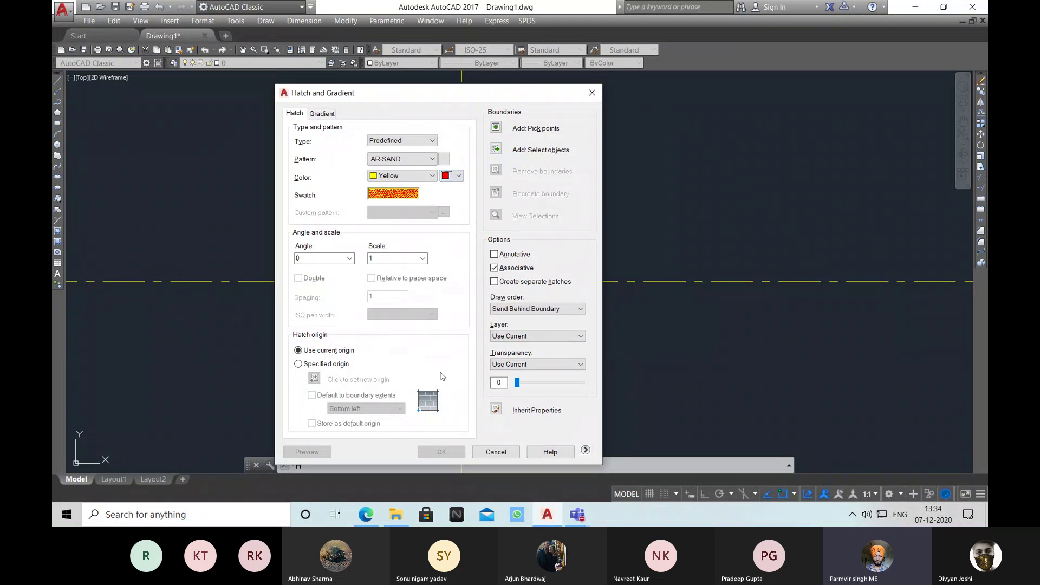
# - Pick the areas inside the vertical and angled link bodies, including the small corner regions near the shared joint, as hatch boundaries
pyautogui.click(495, 129)
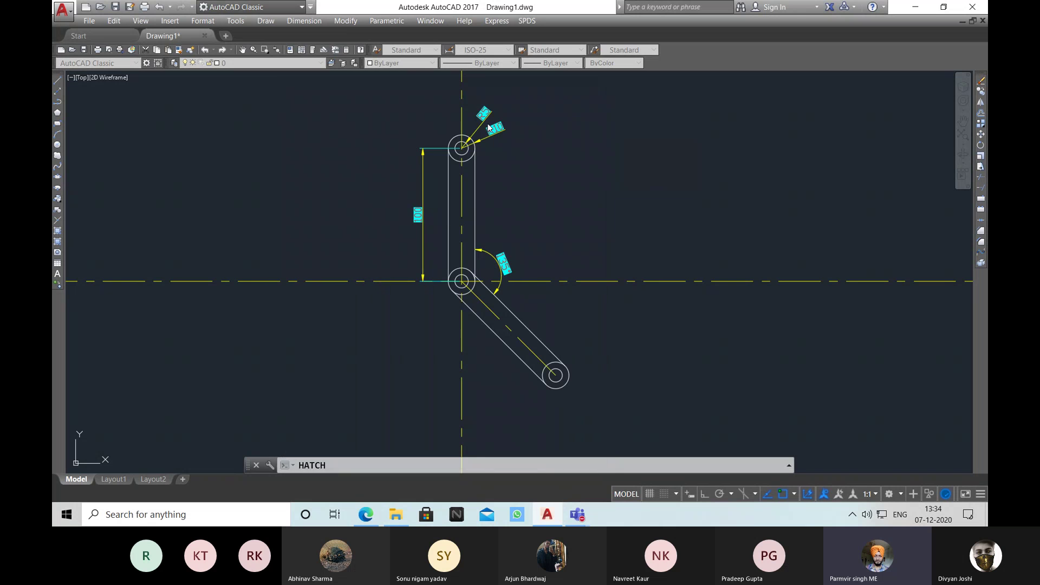
pyautogui.click(455, 213)
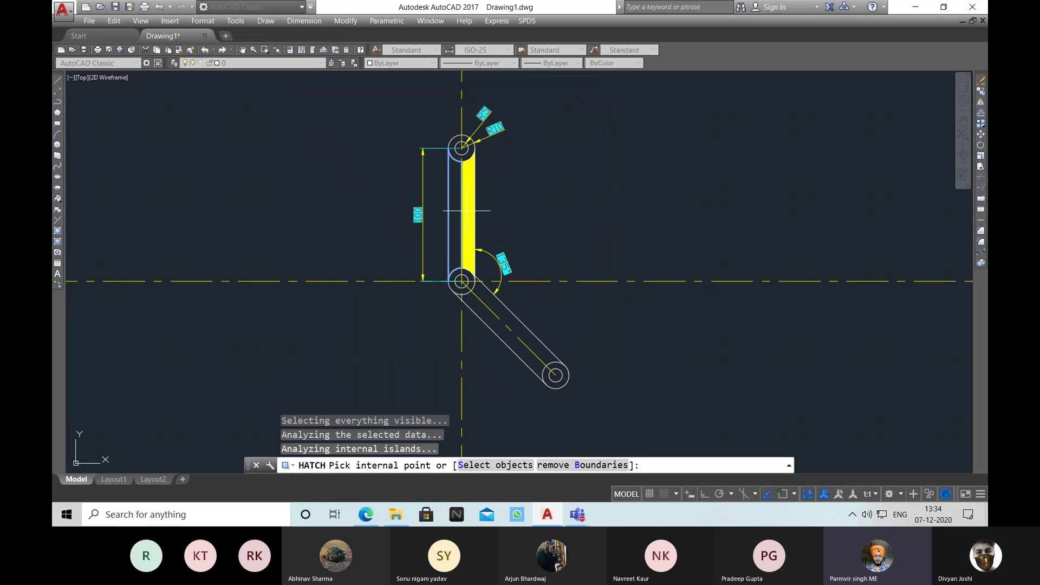
pyautogui.click(488, 327)
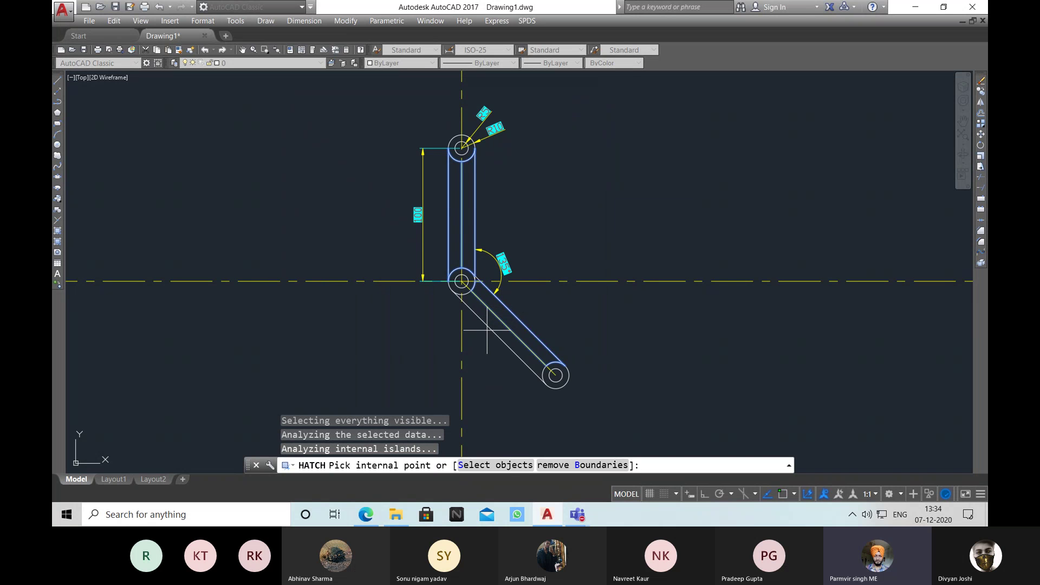
pyautogui.scroll(8, 478, 306)
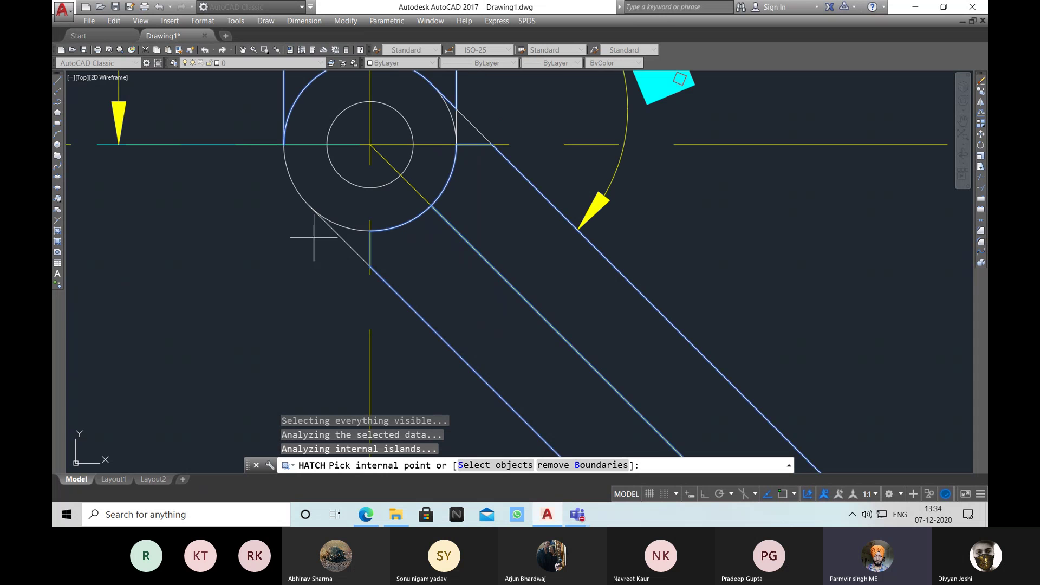
pyautogui.click(365, 245)
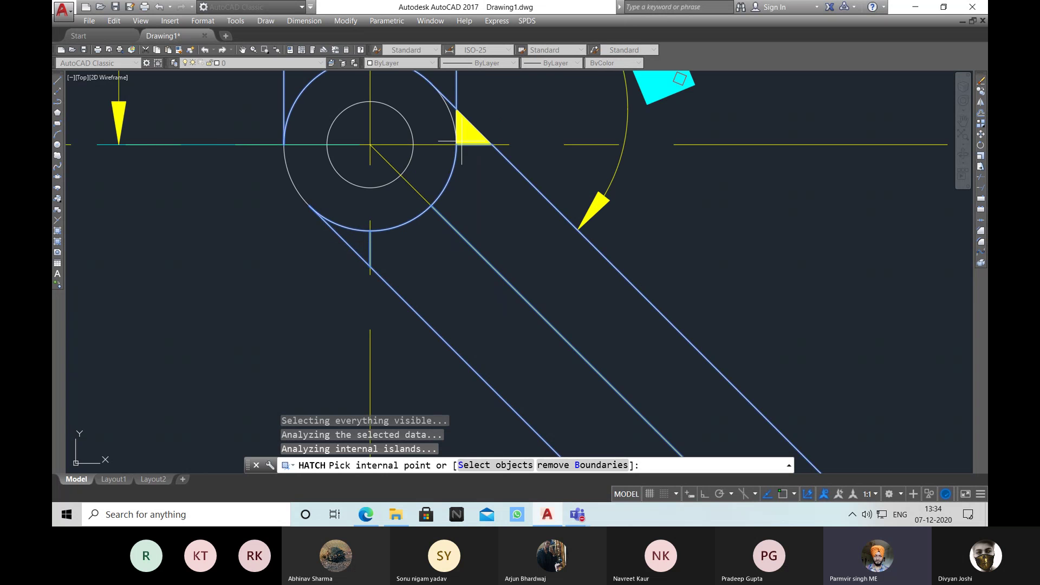
pyautogui.scroll(6, 457, 117)
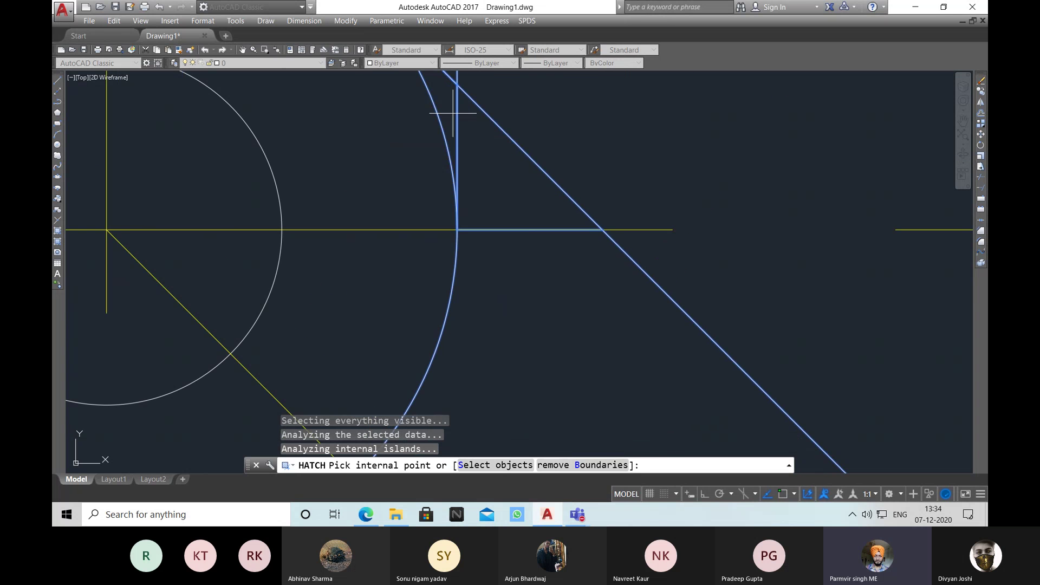
pyautogui.scroll(-10, 544, 219)
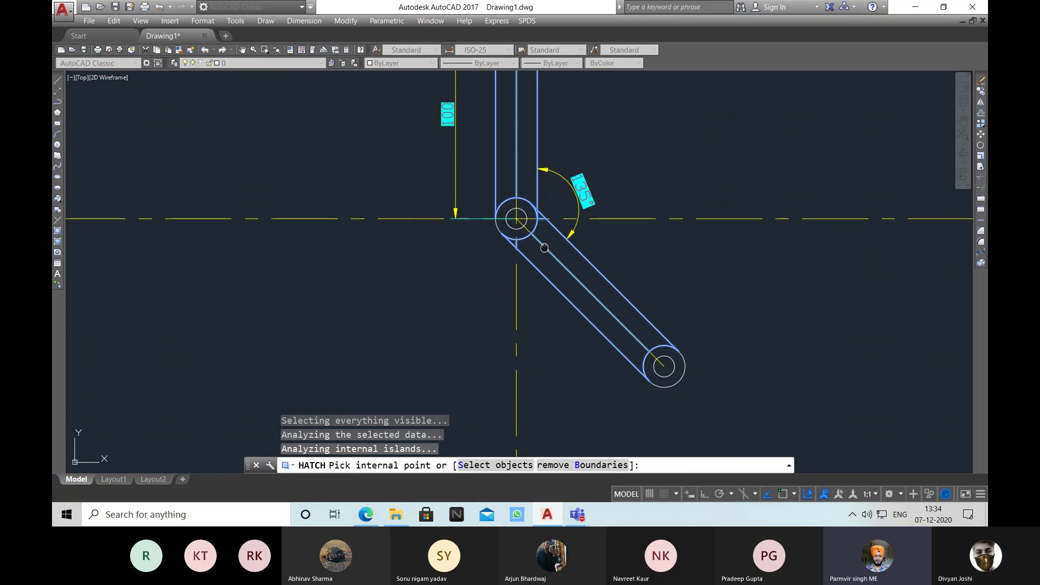
pyautogui.moveTo(546, 257); pyautogui.dragTo(515, 241, button='middle')
pyautogui.scroll(-2, 509, 219)
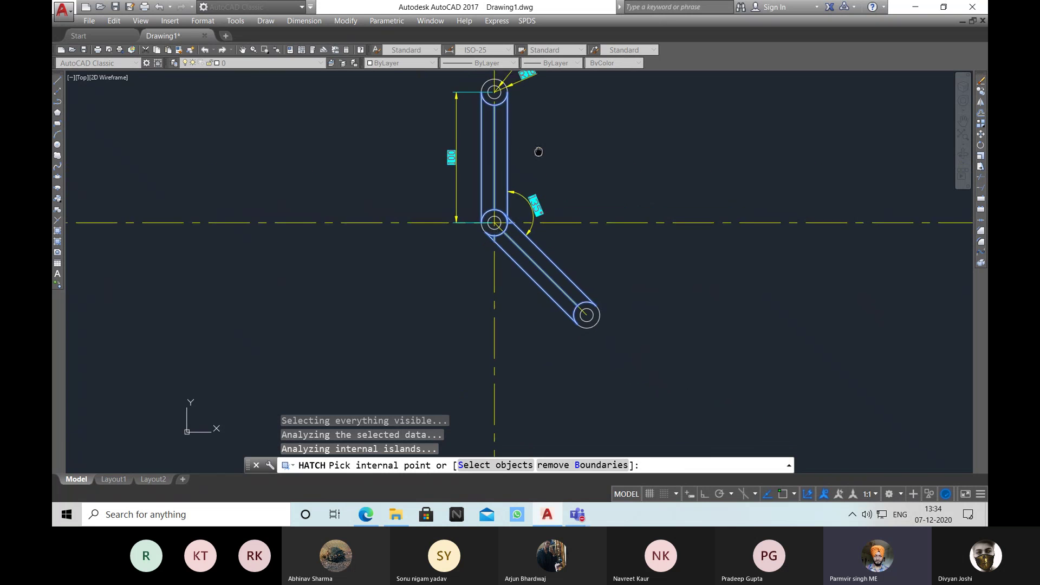
pyautogui.moveTo(538, 154); pyautogui.dragTo(538, 180, button='middle')
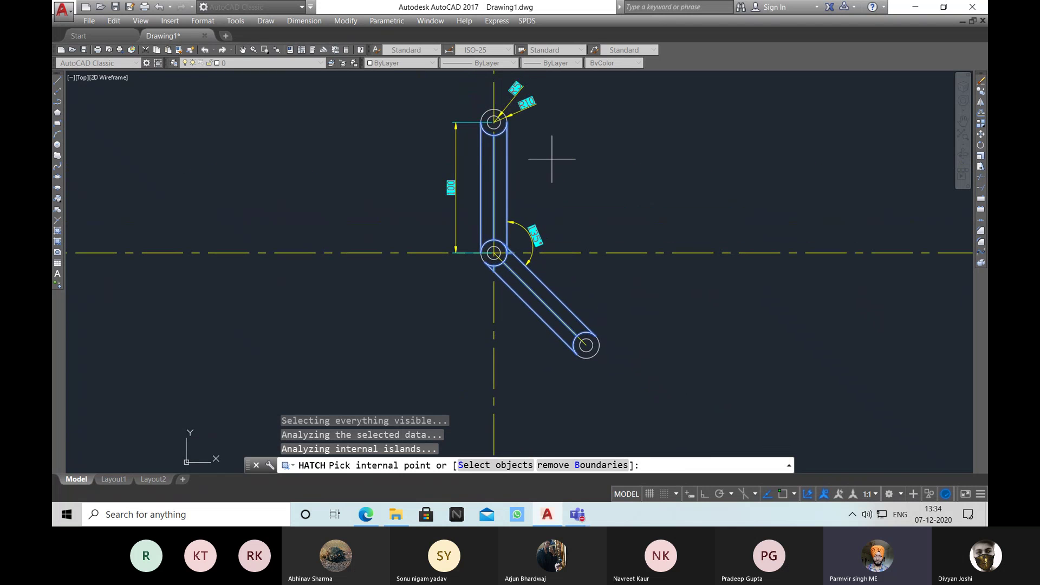
pyautogui.rightClick(552, 160)
pyautogui.click(565, 166)
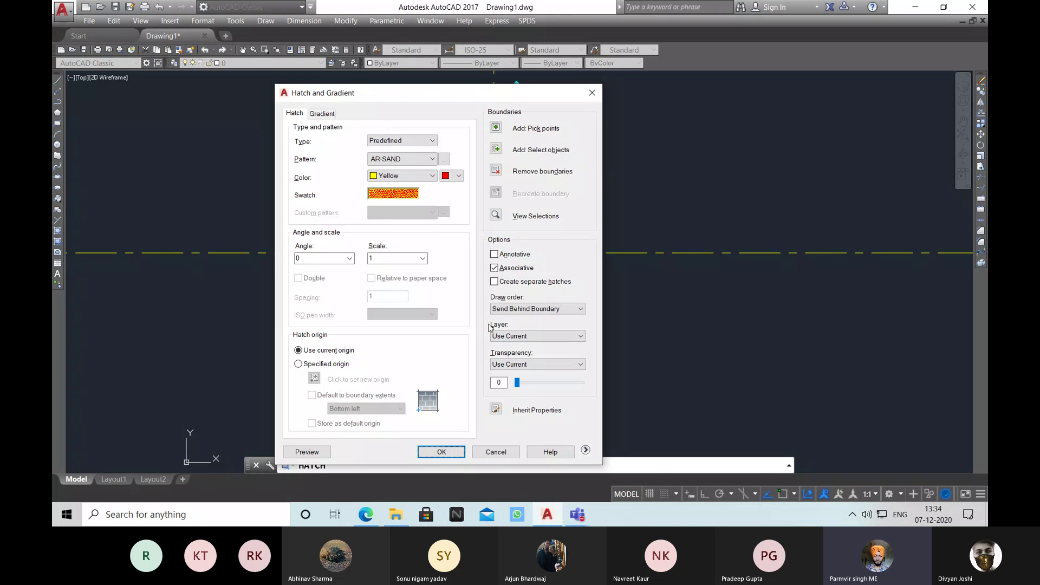
# - Preview the hatch on both link bodies and return to the hatch settings
pyautogui.click(306, 452)
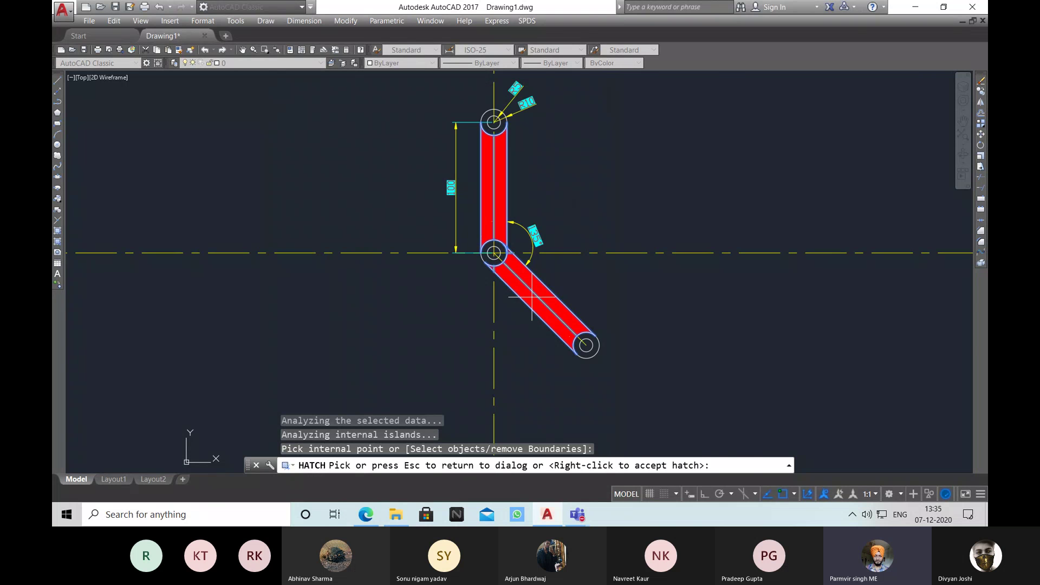
pyautogui.scroll(8, 531, 297)
pyautogui.scroll(-8, 534, 298)
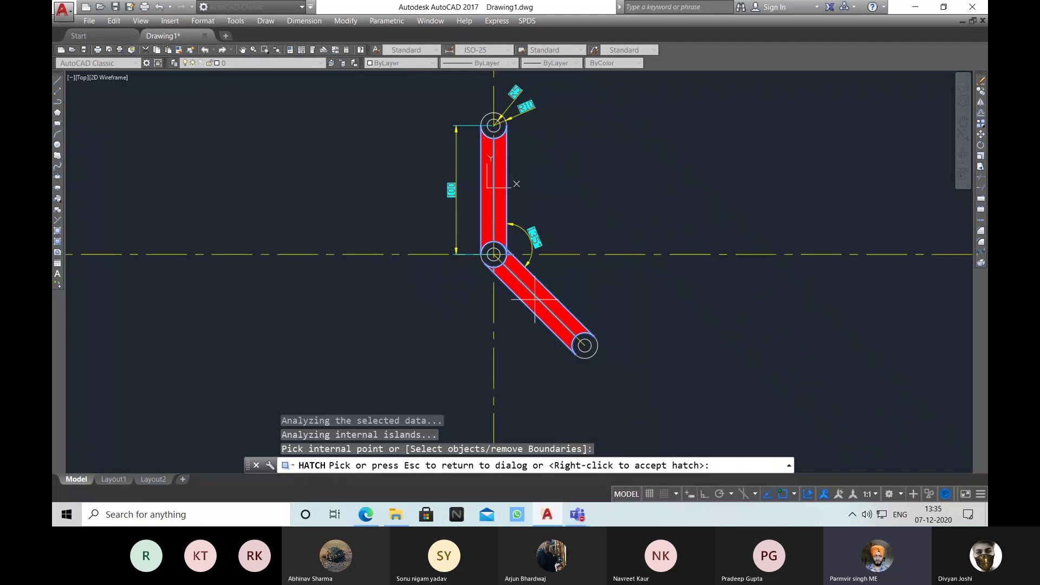
pyautogui.click(554, 177)
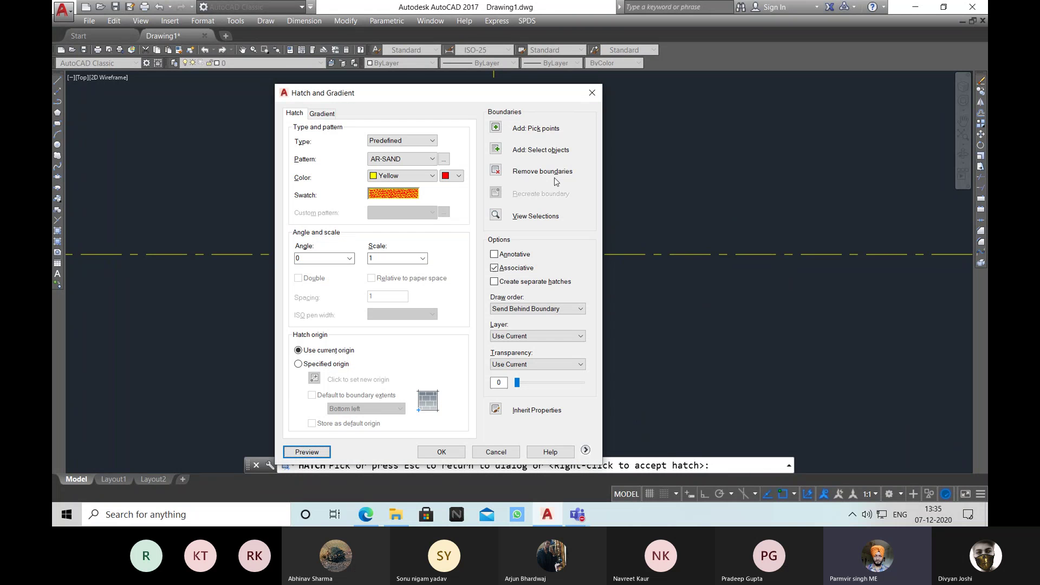
# - Set the hatch scale to 0.05, preview the pattern and accept the hatch on both link bodies
pyautogui.click(383, 259)
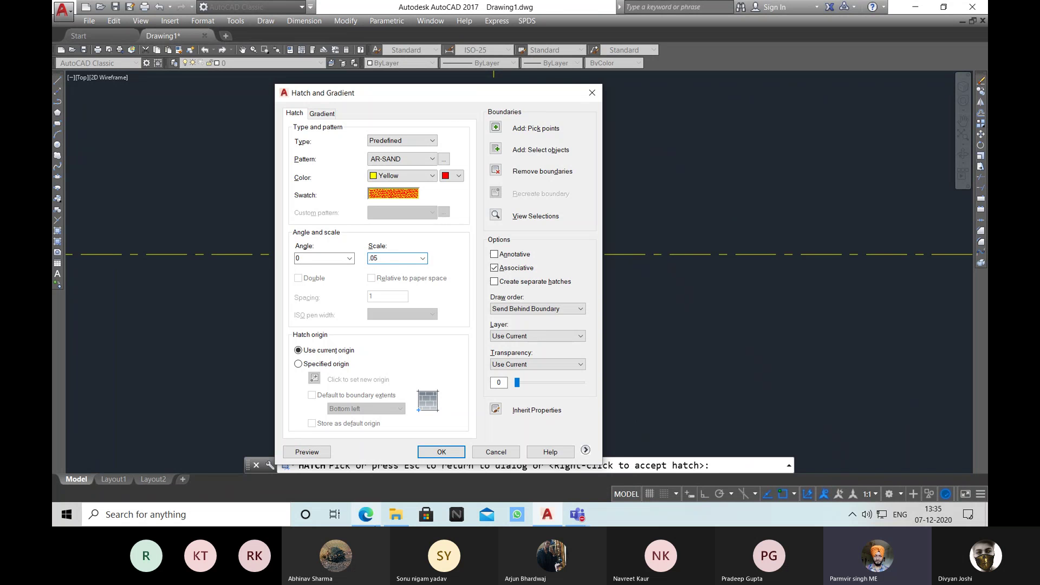
pyautogui.click(307, 452)
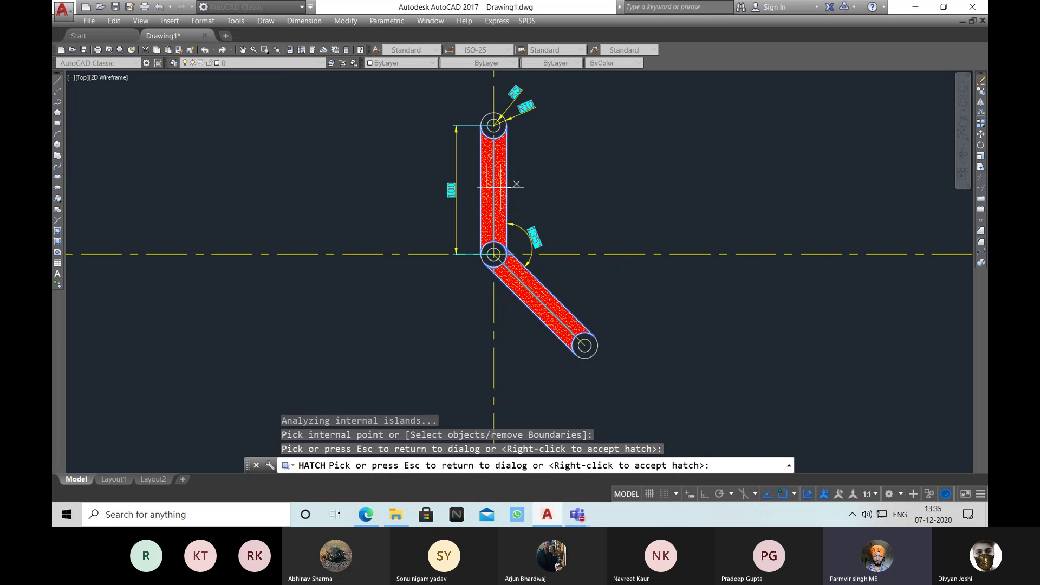
pyautogui.scroll(8, 502, 186)
pyautogui.scroll(-8, 502, 189)
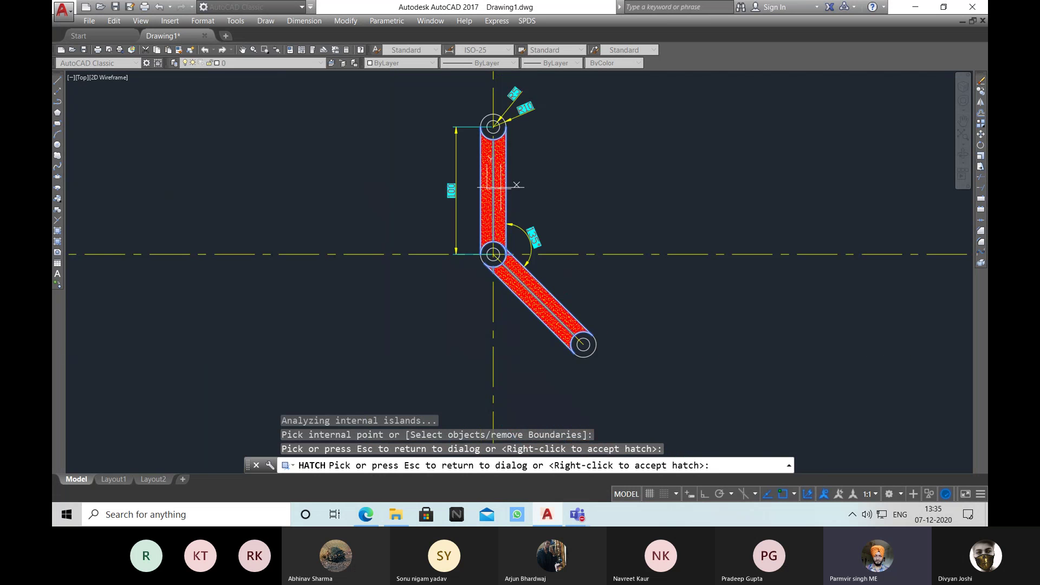
pyautogui.moveTo(608, 209); pyautogui.dragTo(568, 215, button='middle')
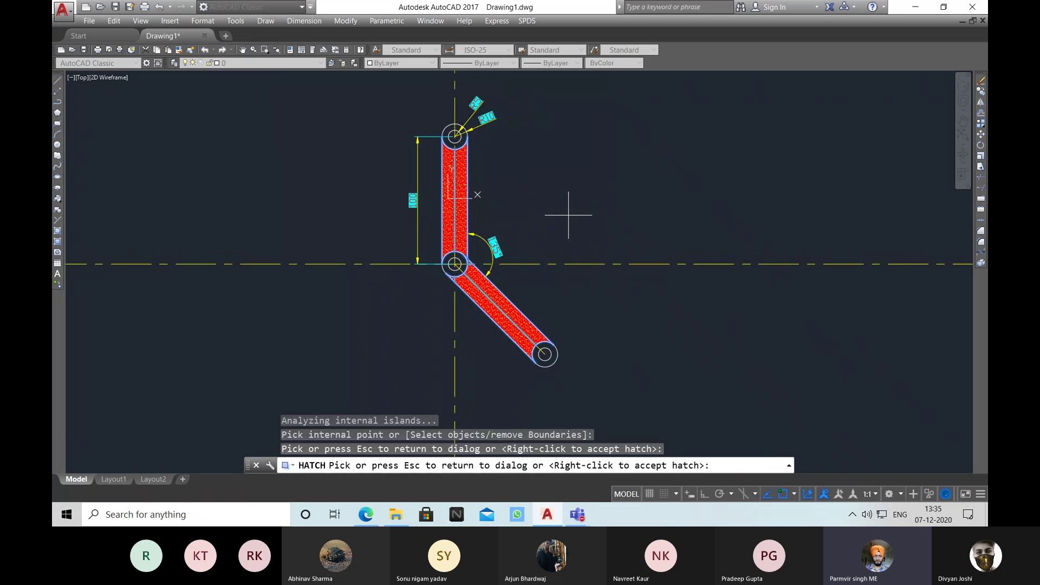
pyautogui.press('Return')
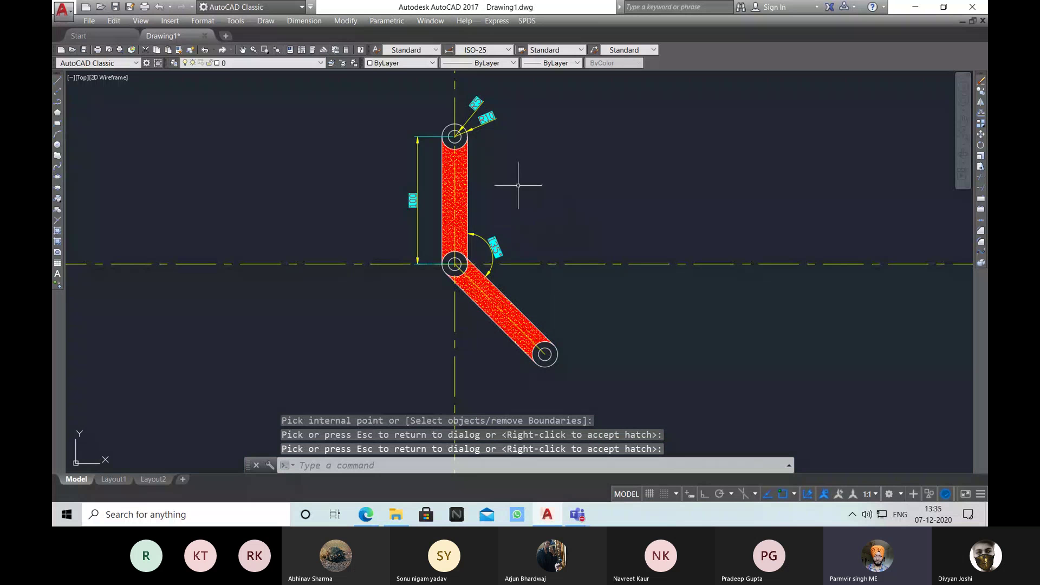
# - Start another hatch as a two-colour blue and yellow gradient, using the radial pattern with the yellow centre
pyautogui.scroll(2, 502, 156)
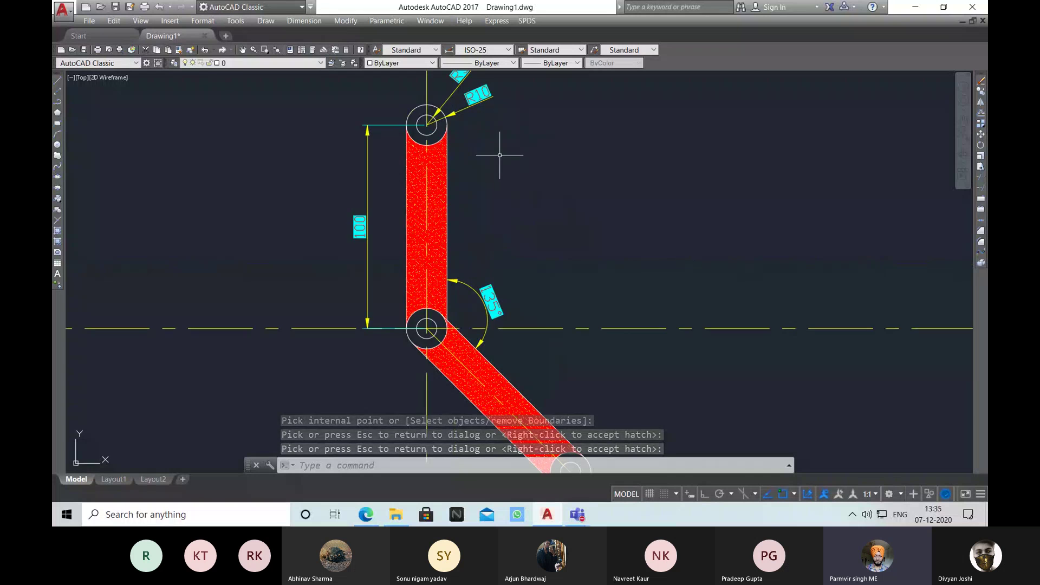
pyautogui.scroll(-3, 499, 155)
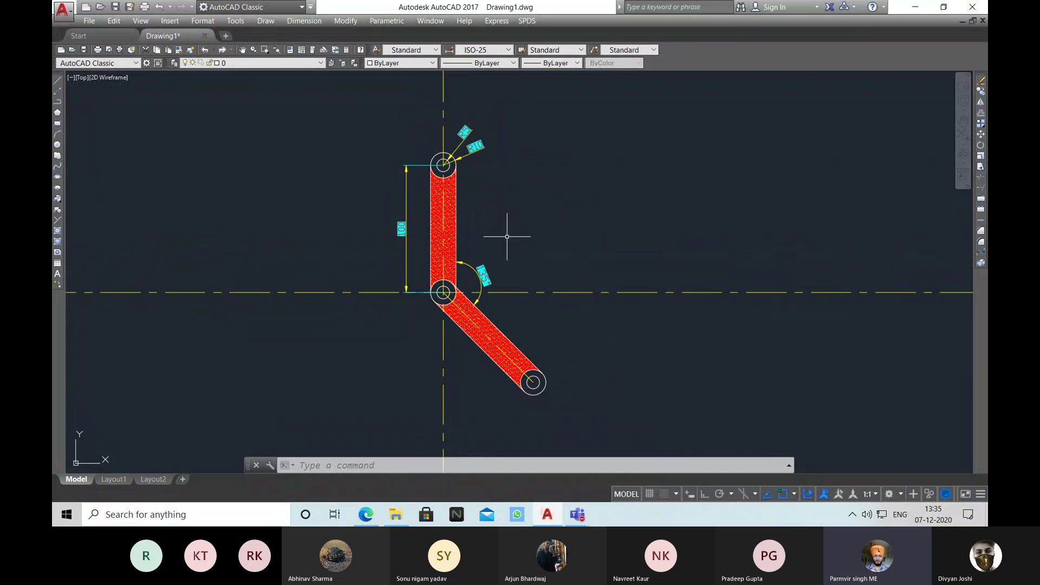
pyautogui.write('h')
pyautogui.press('Return')
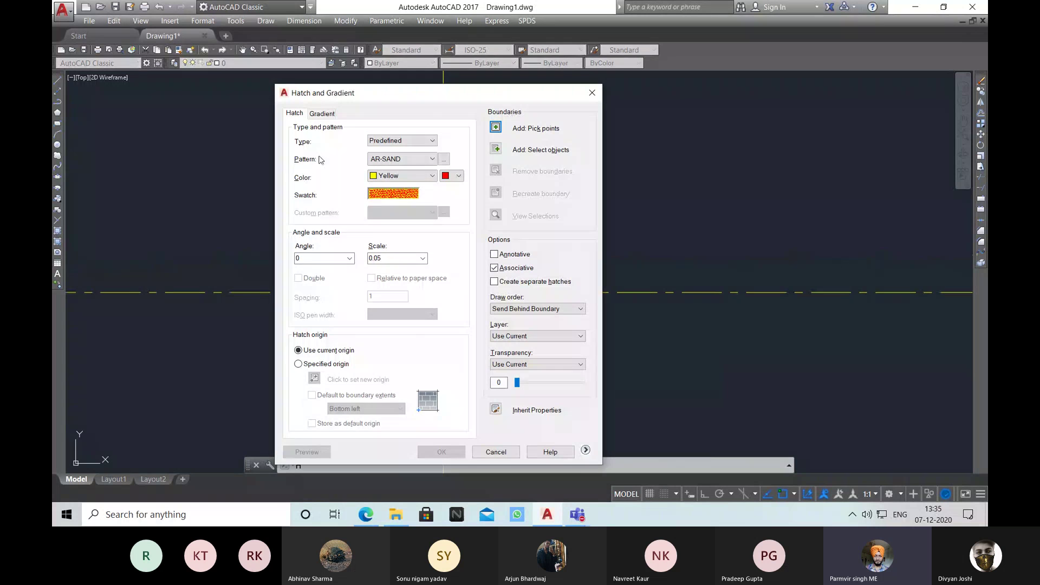
pyautogui.click(322, 114)
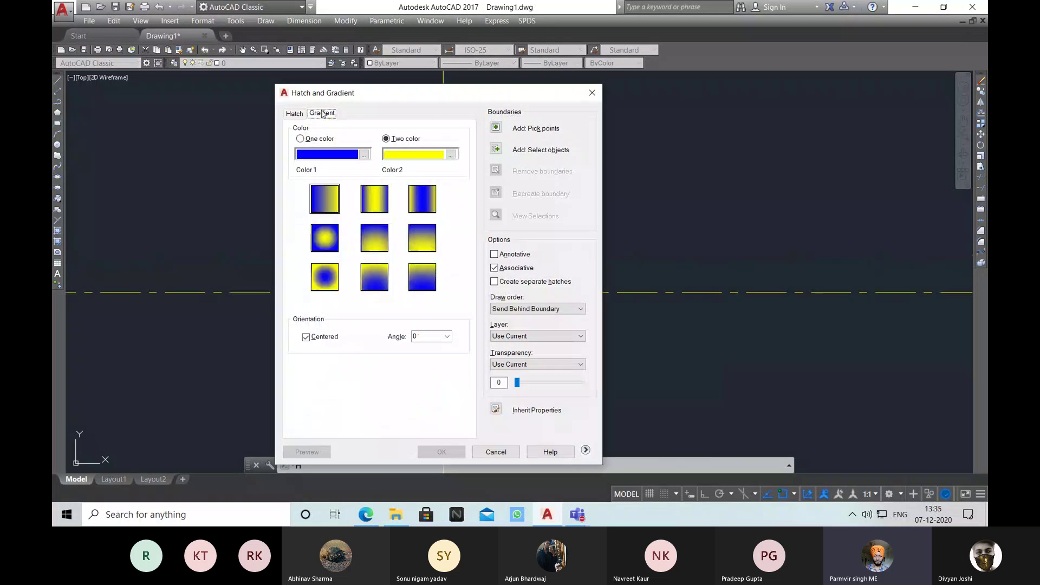
pyautogui.click(323, 249)
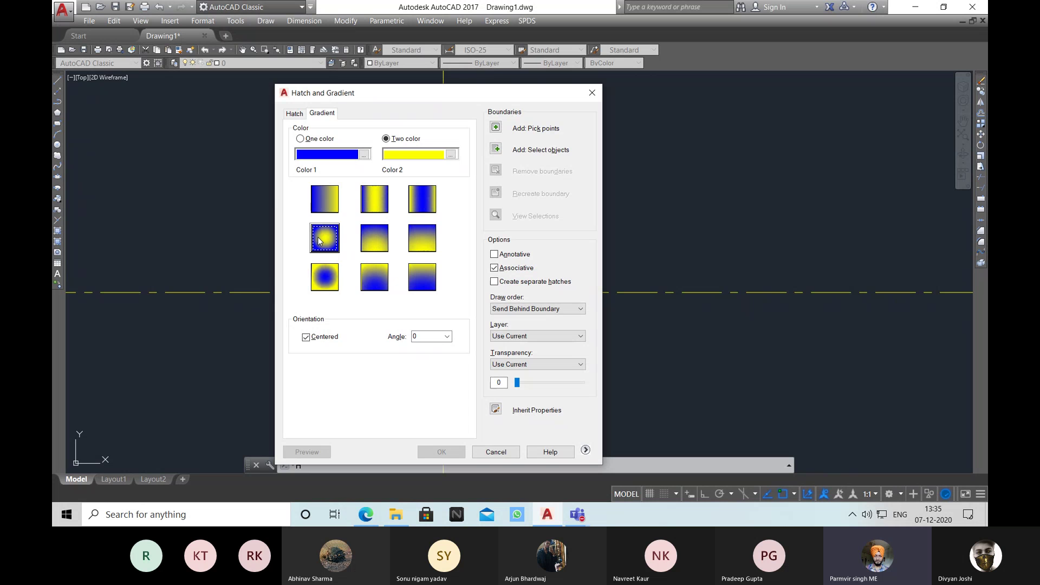
# - Pick the ring areas at the vertical link's upper end and the angled link's free end as gradient boundaries
pyautogui.click(496, 128)
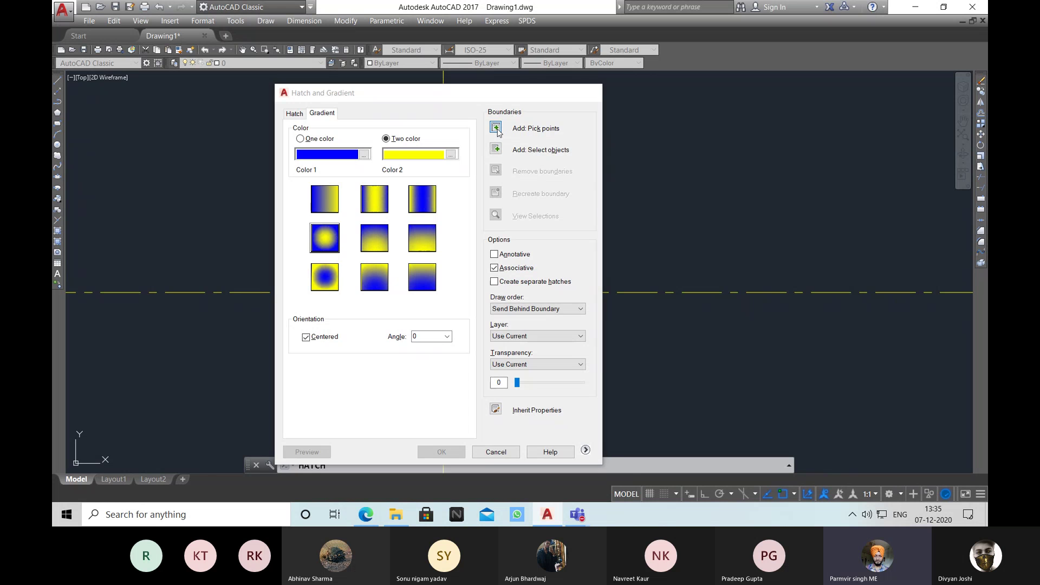
pyautogui.scroll(3, 443, 187)
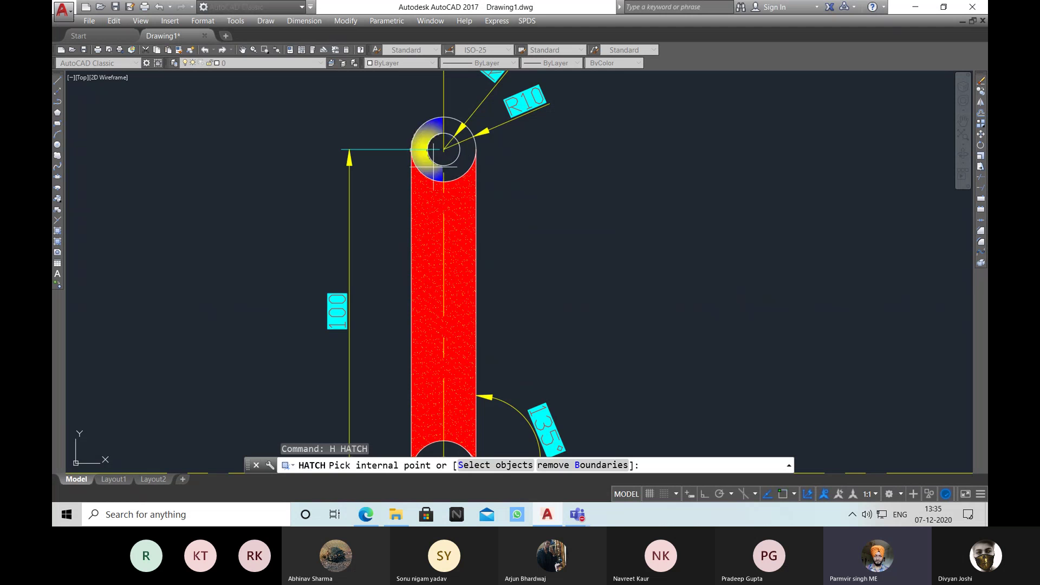
pyautogui.click(440, 168)
pyautogui.scroll(-5, 536, 268)
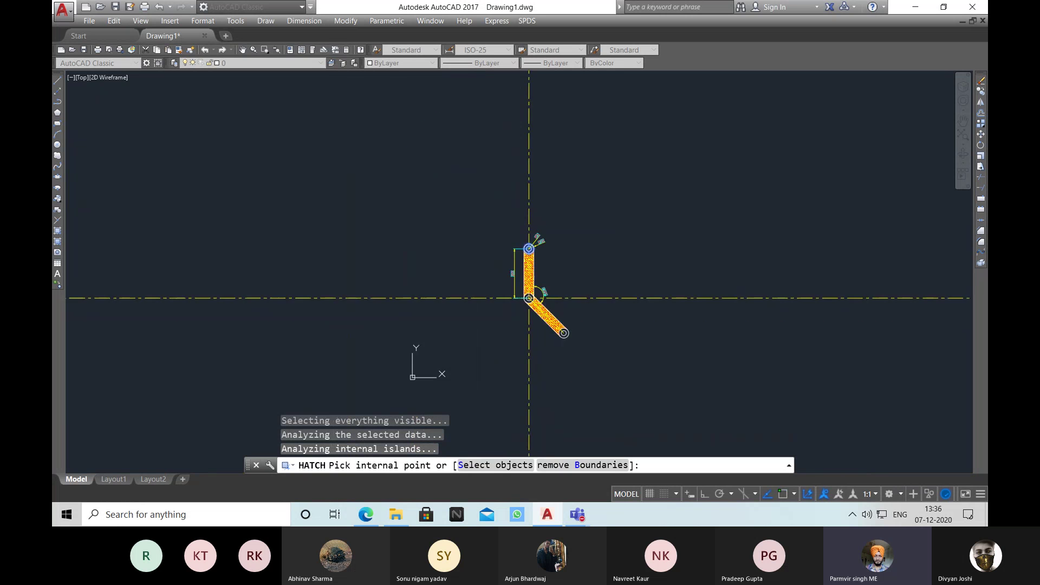
pyautogui.scroll(6, 499, 214)
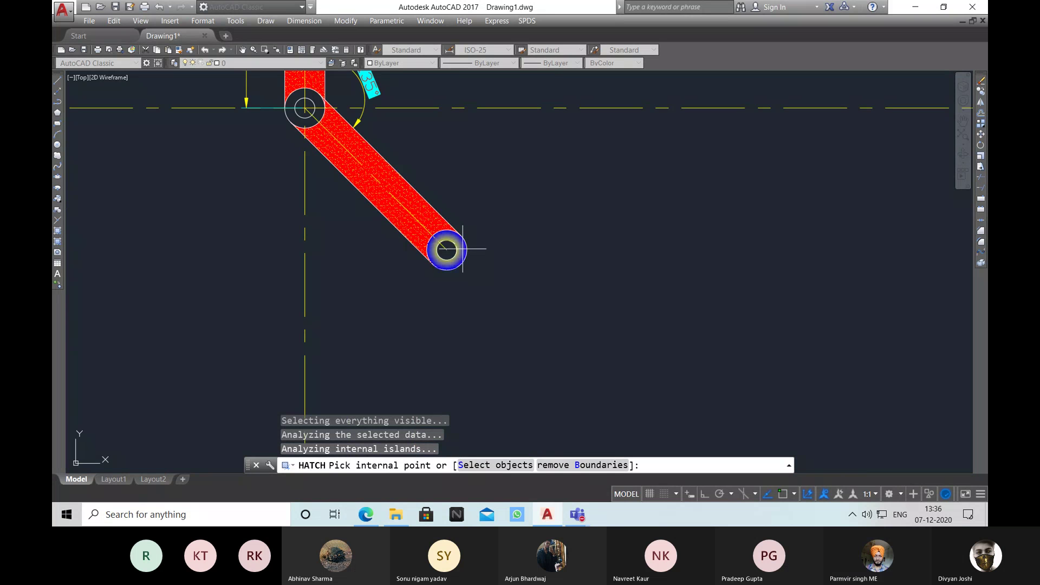
# - Add the segments of the ring at the joint between the two links to the gradient boundaries
pyautogui.moveTo(445, 248); pyautogui.dragTo(520, 354, button='middle')
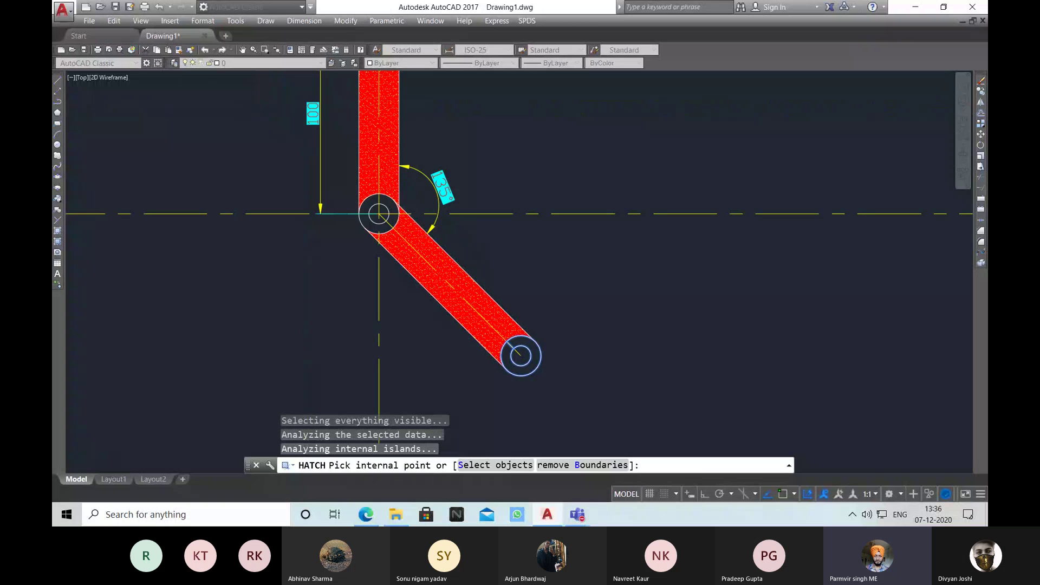
pyautogui.click(389, 230)
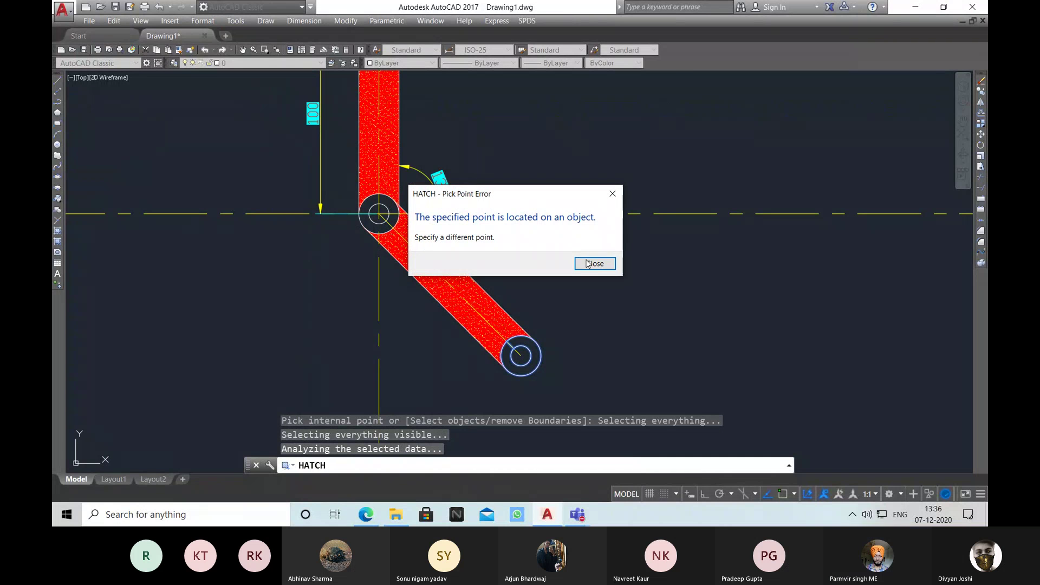
pyautogui.click(588, 263)
pyautogui.click(388, 206)
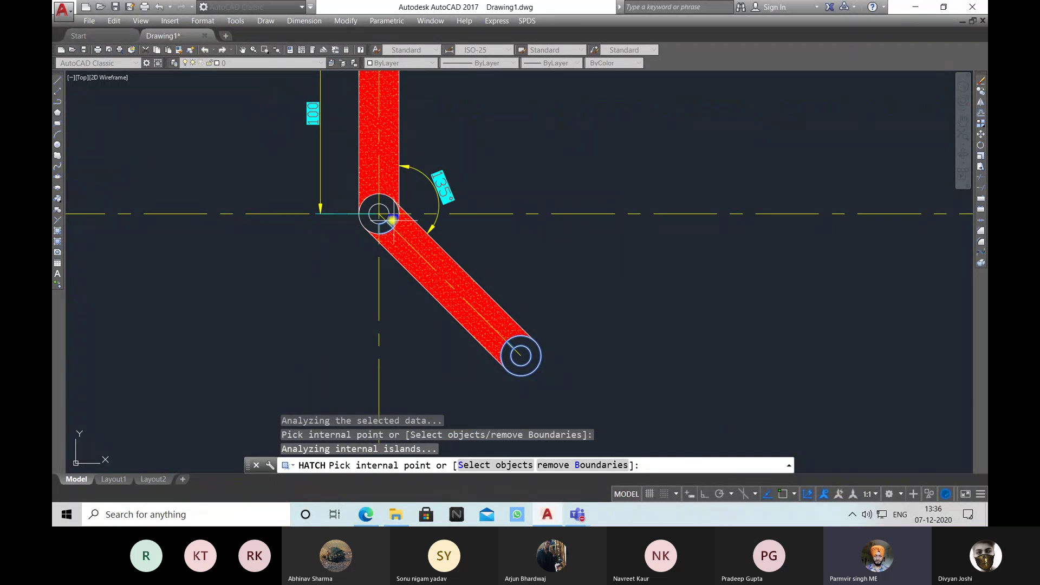
pyautogui.click(388, 202)
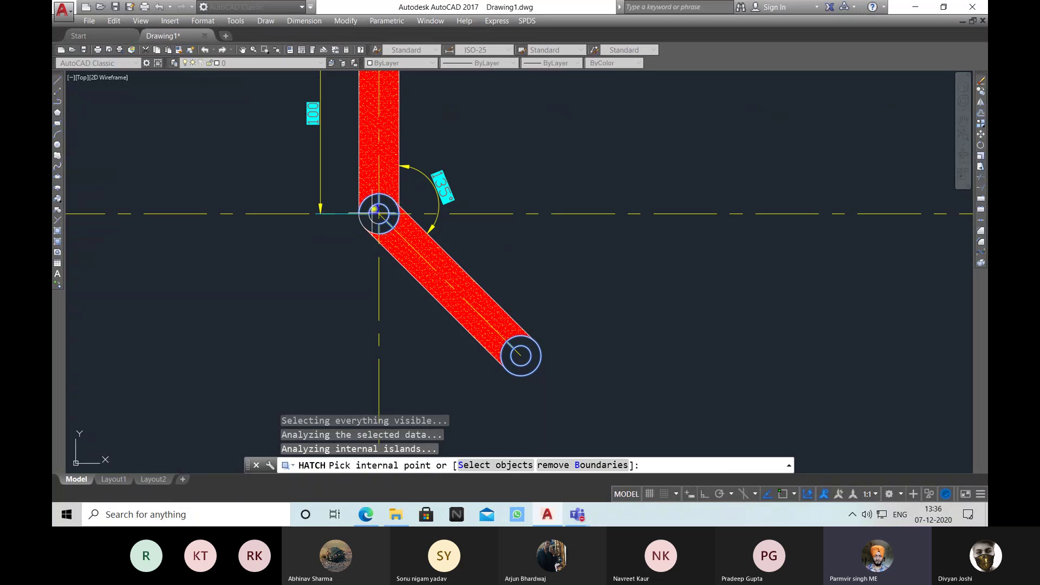
# - Preview the blue and yellow gradient on the three rings and accept it
pyautogui.rightClick(303, 252)
pyautogui.click(335, 262)
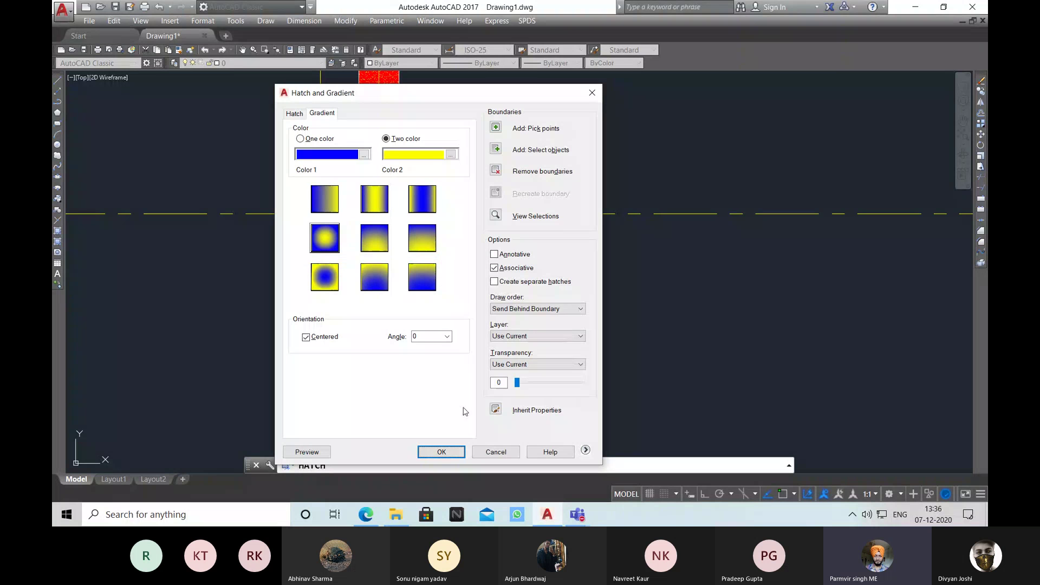
pyautogui.click(306, 452)
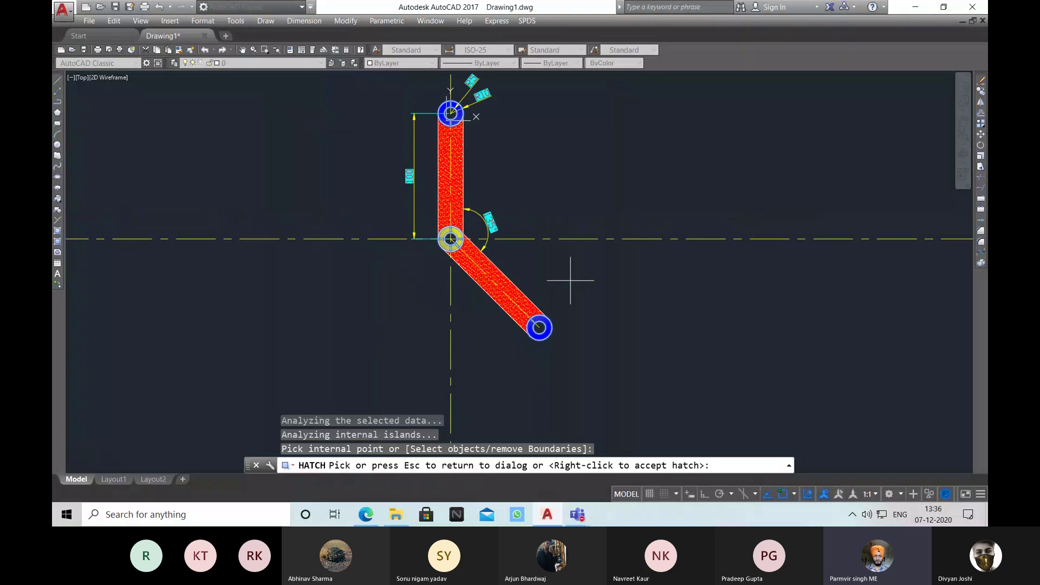
pyautogui.moveTo(528, 239)
pyautogui.mouseDown(button='middle')
pyautogui.moveTo(535, 258)
pyautogui.moveTo(517, 246)
pyautogui.moveTo(516, 260)
pyautogui.mouseUp(button='middle')
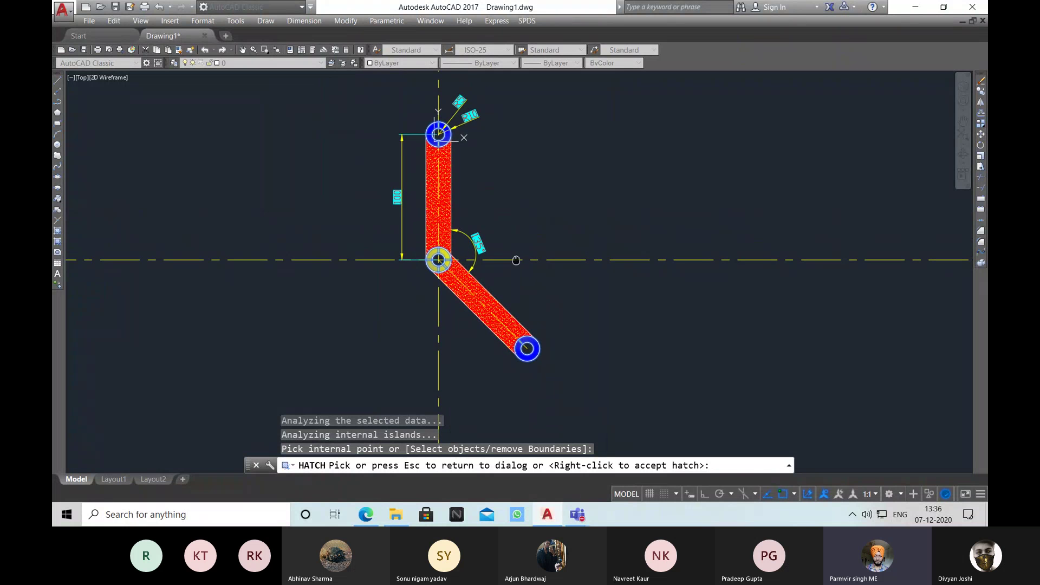
pyautogui.rightClick(522, 166)
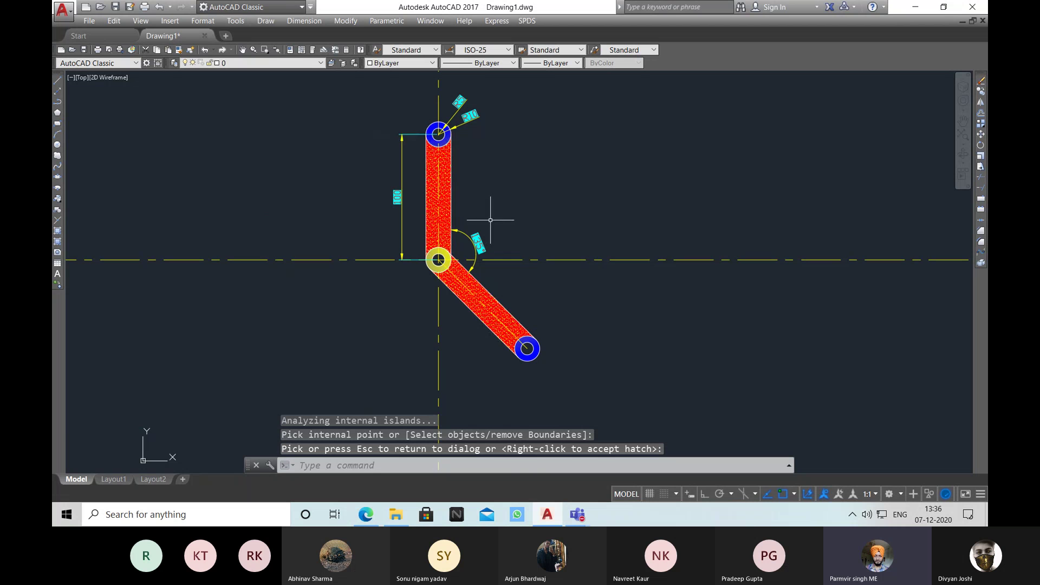
# - Start another two-colour gradient hatch and set its first colour to olive green
pyautogui.write('h')
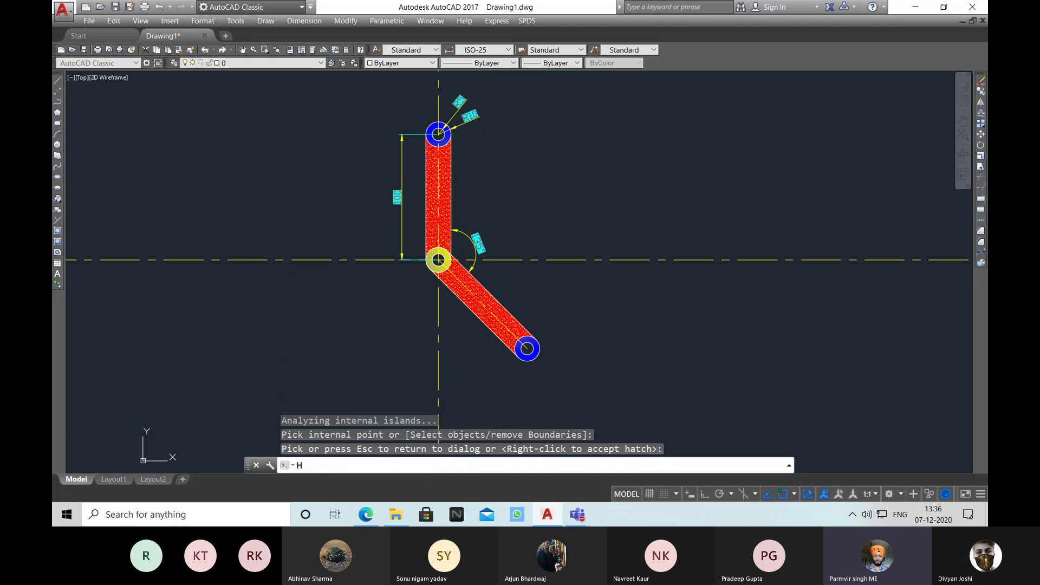
pyautogui.press('Return')
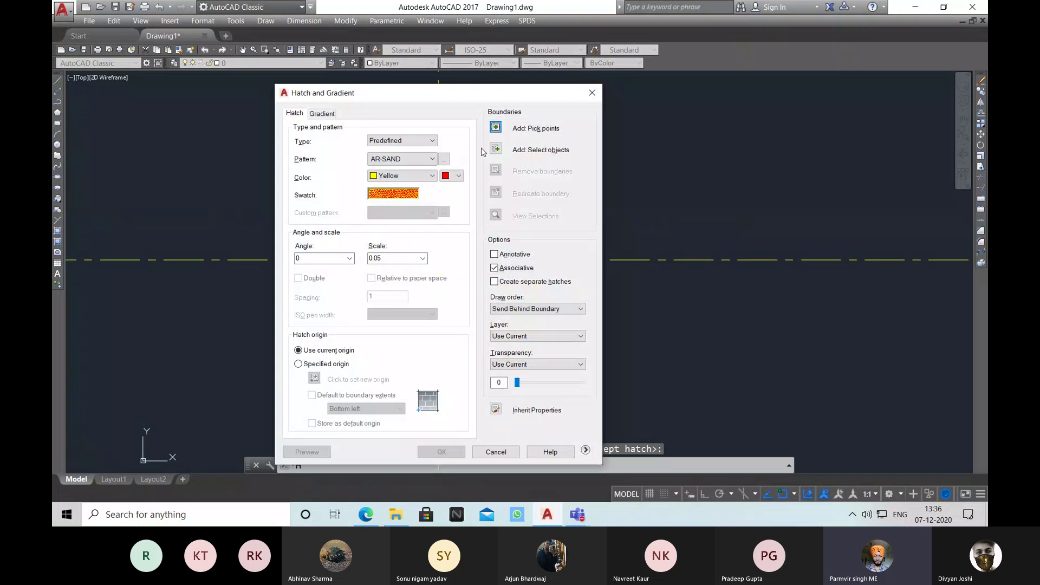
pyautogui.click(321, 113)
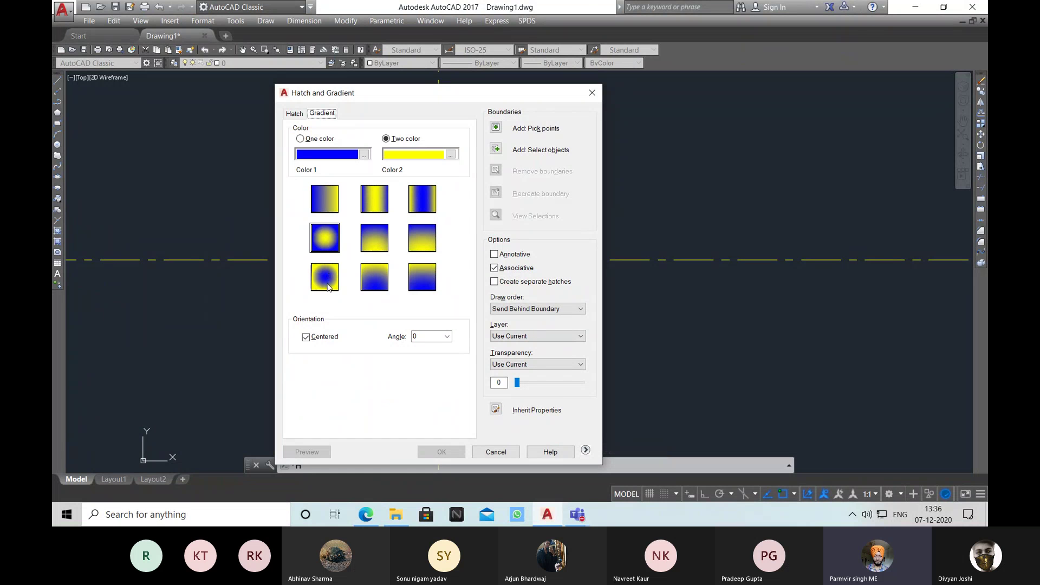
pyautogui.click(364, 154)
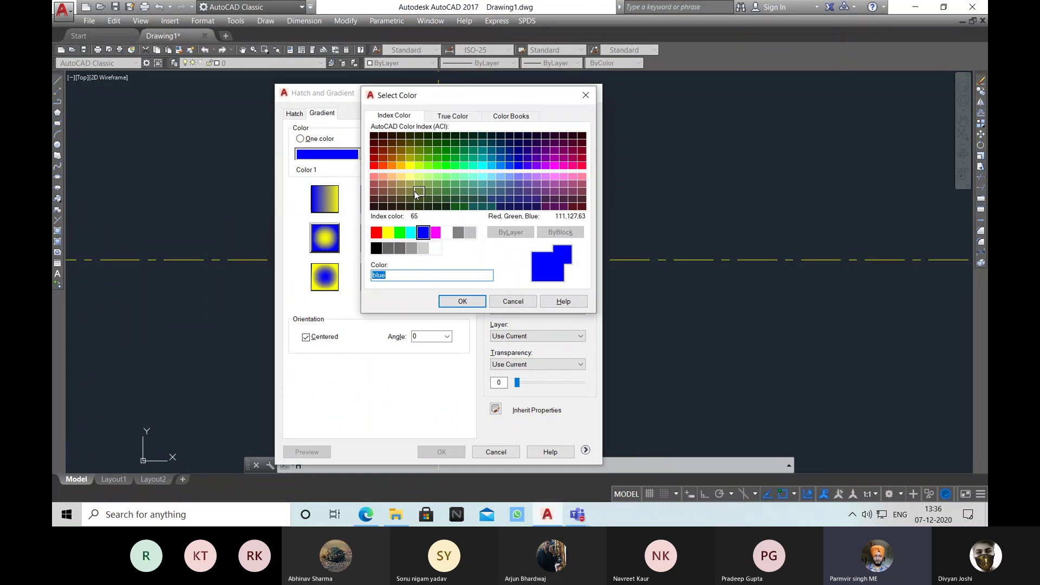
pyautogui.click(418, 190)
pyautogui.click(462, 301)
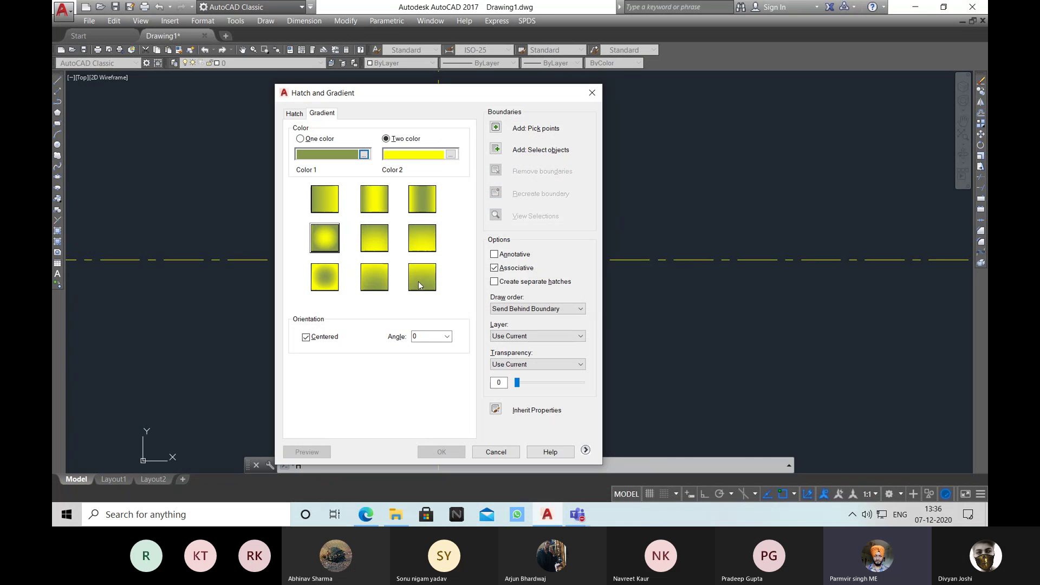
# - Set the second gradient colour to light violet-blue and choose the radial pattern with the olive green centre
pyautogui.click(450, 155)
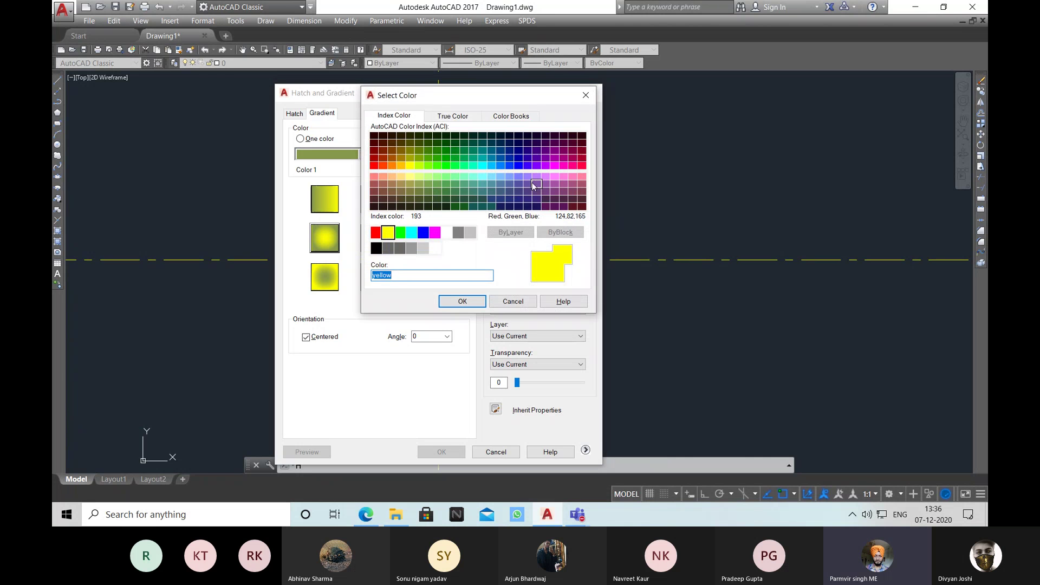
pyautogui.click(518, 177)
pyautogui.click(462, 301)
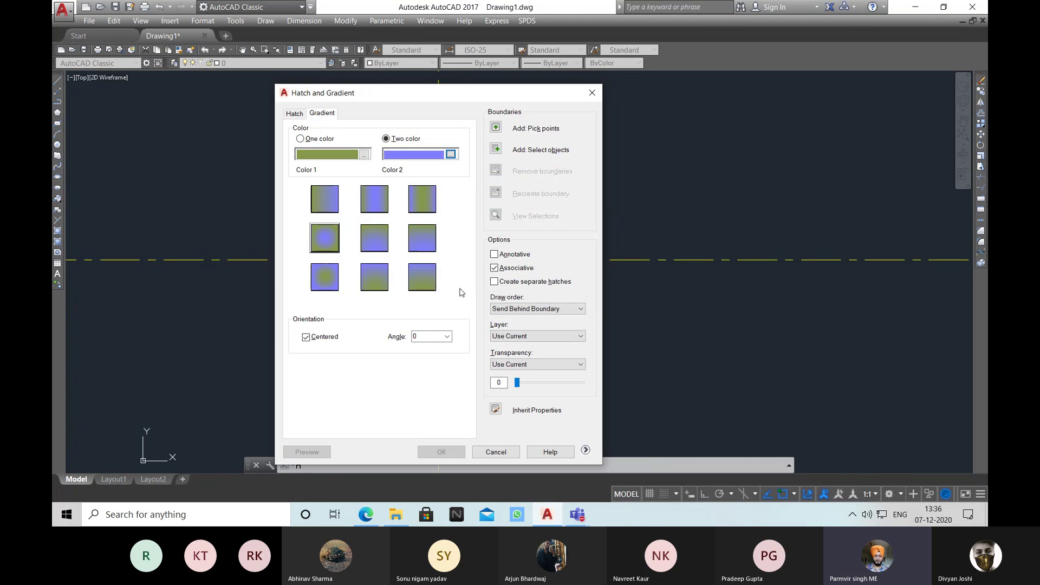
pyautogui.click(321, 279)
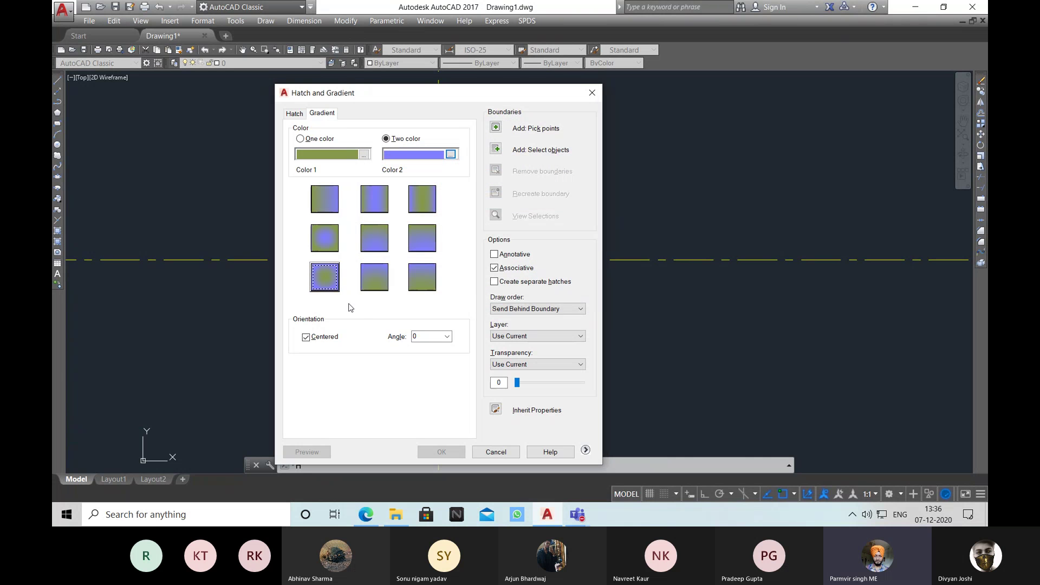
# - Pick the areas inside the inner circles at the vertical link's upper end and at the shared joint as gradient boundaries
pyautogui.click(499, 132)
pyautogui.scroll(5, 441, 137)
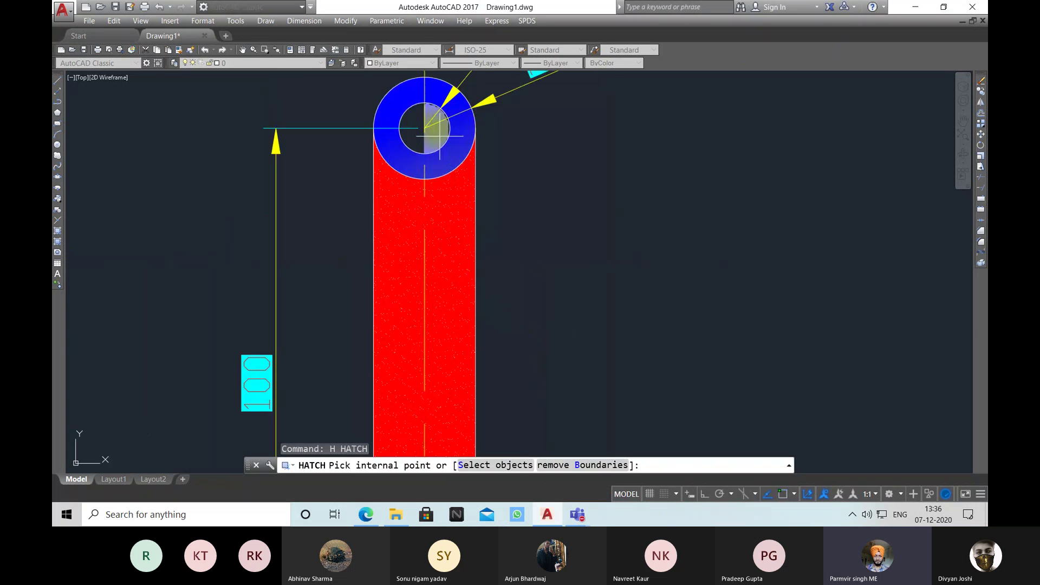
pyautogui.click(412, 130)
pyautogui.scroll(-3, 608, 239)
pyautogui.moveTo(568, 297); pyautogui.dragTo(518, 197, button='middle')
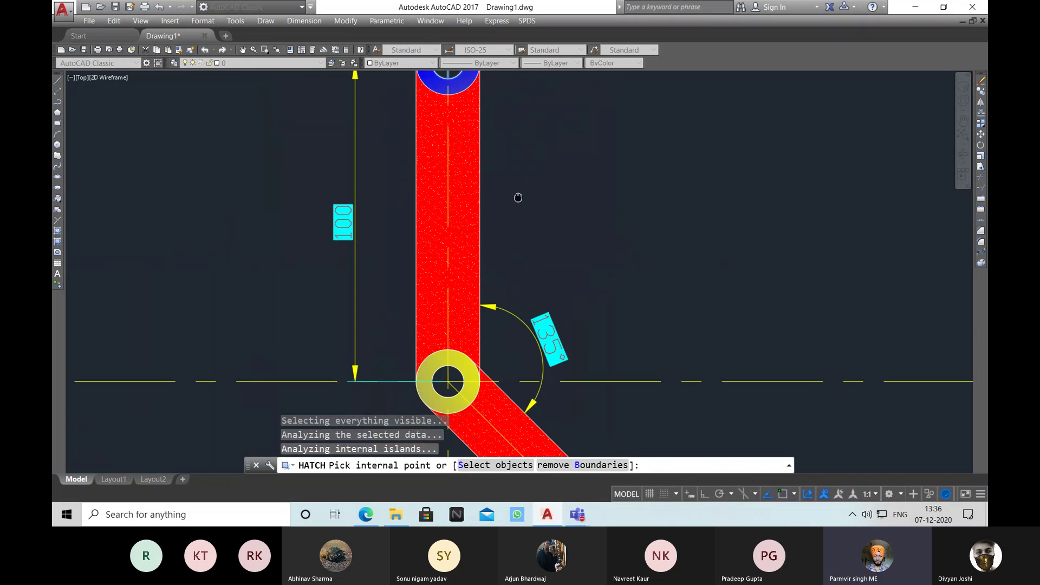
pyautogui.moveTo(445, 381); pyautogui.dragTo(418, 300, button='middle')
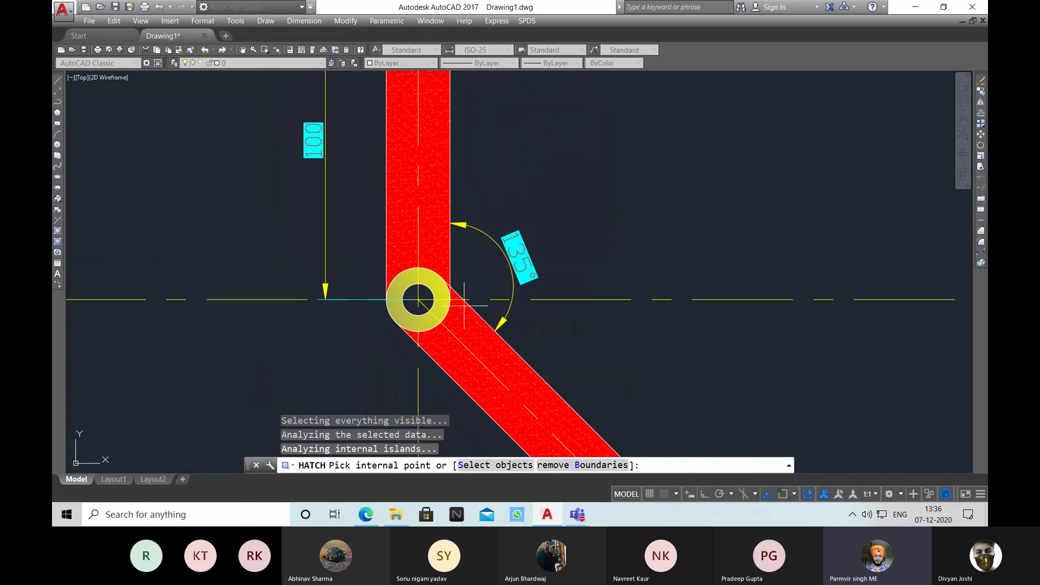
pyautogui.click(425, 308)
pyautogui.click(415, 307)
pyautogui.click(415, 295)
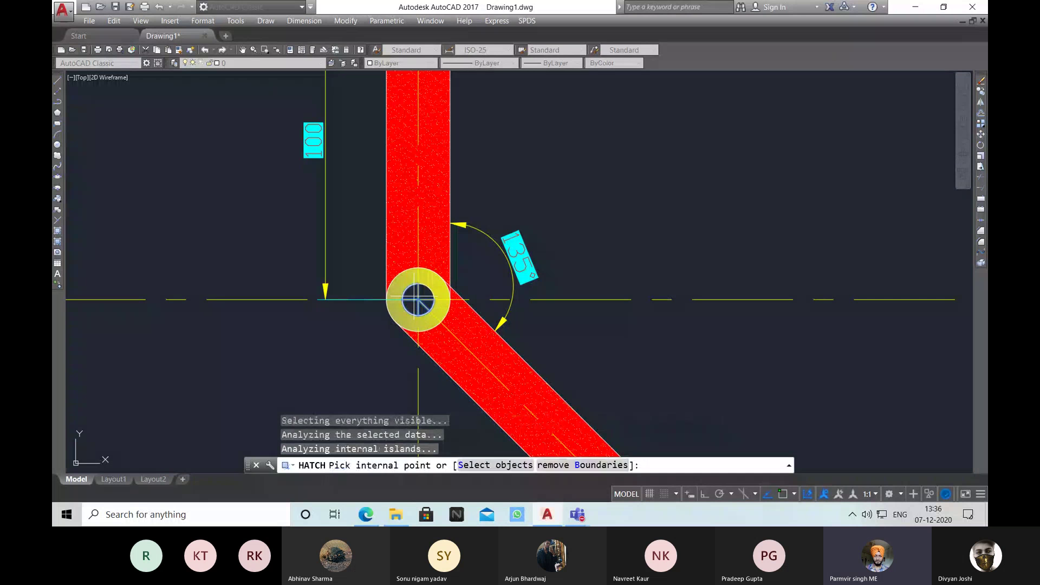
# - Add the inner circle at the angled link's free end to the gradient boundaries
pyautogui.scroll(-2, 591, 327)
pyautogui.moveTo(592, 327); pyautogui.dragTo(478, 193, button='middle')
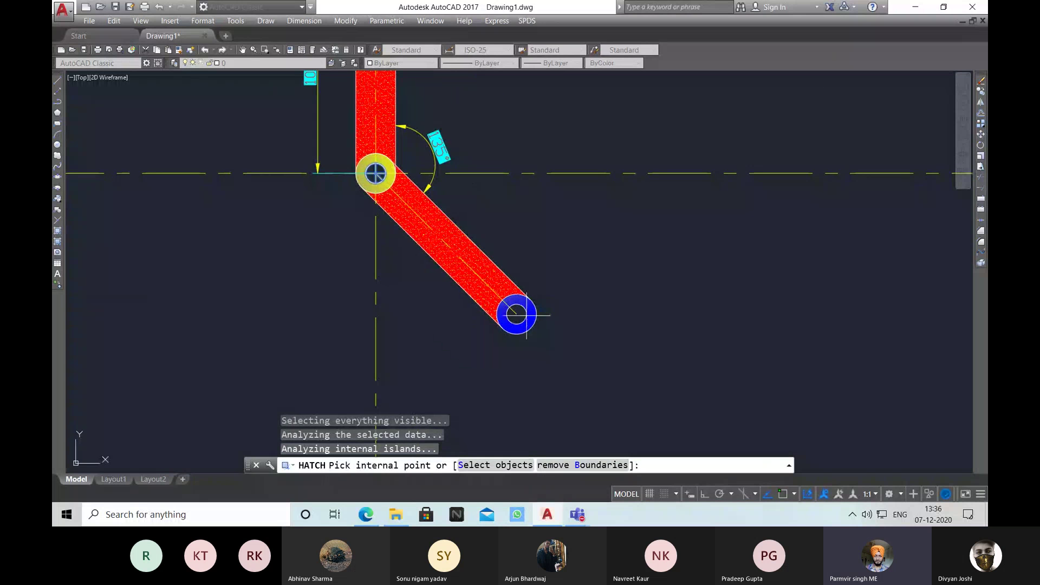
pyautogui.scroll(3, 483, 313)
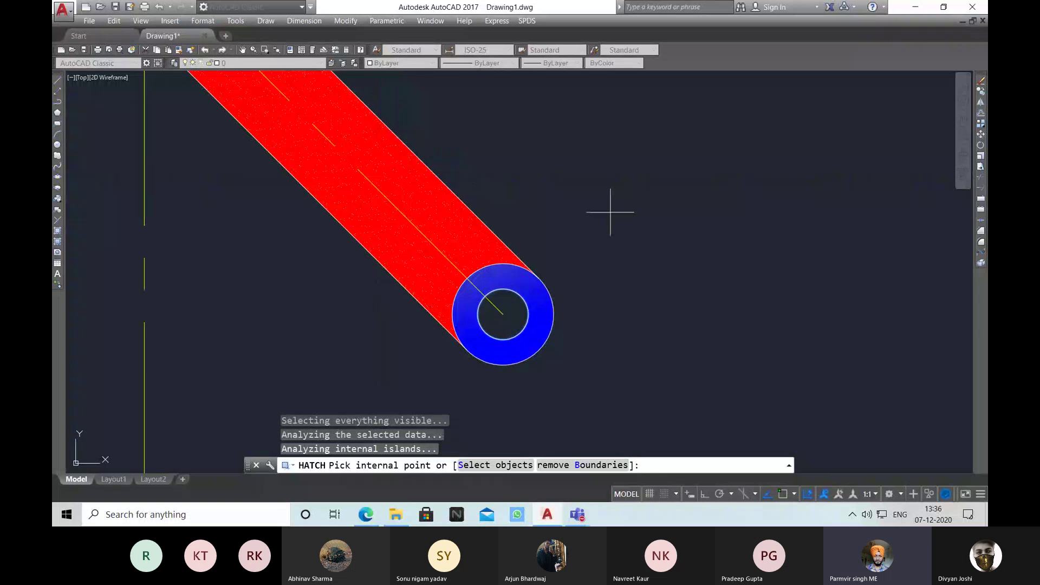
pyautogui.scroll(-5, 609, 199)
pyautogui.scroll(-2, 609, 198)
pyautogui.moveTo(592, 174); pyautogui.dragTo(568, 204, button='middle')
# - Preview the olive green and violet-blue gradient in the three inner circles and accept it
pyautogui.rightClick(564, 194)
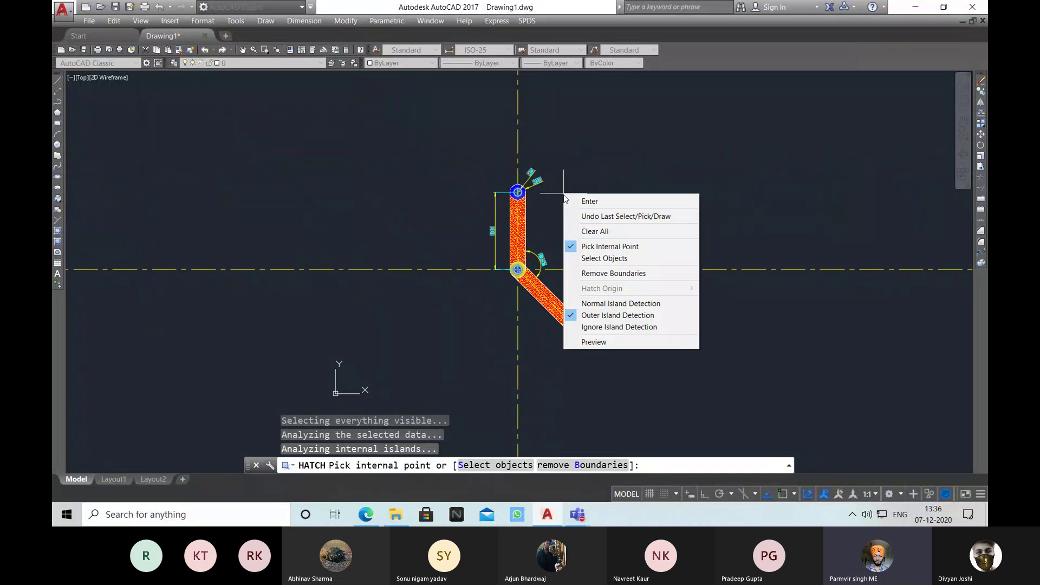
pyautogui.click(582, 203)
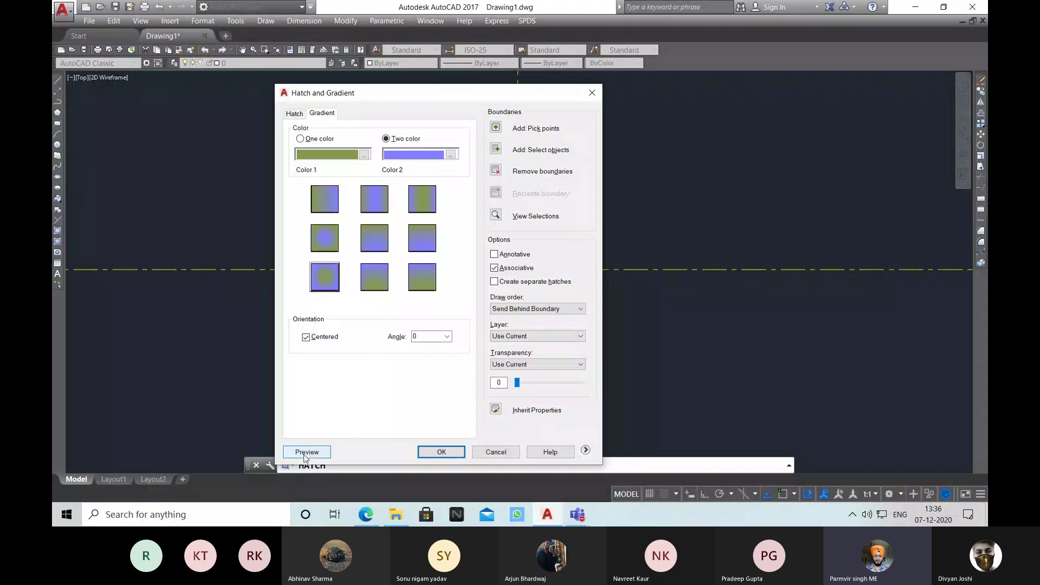
pyautogui.click(306, 451)
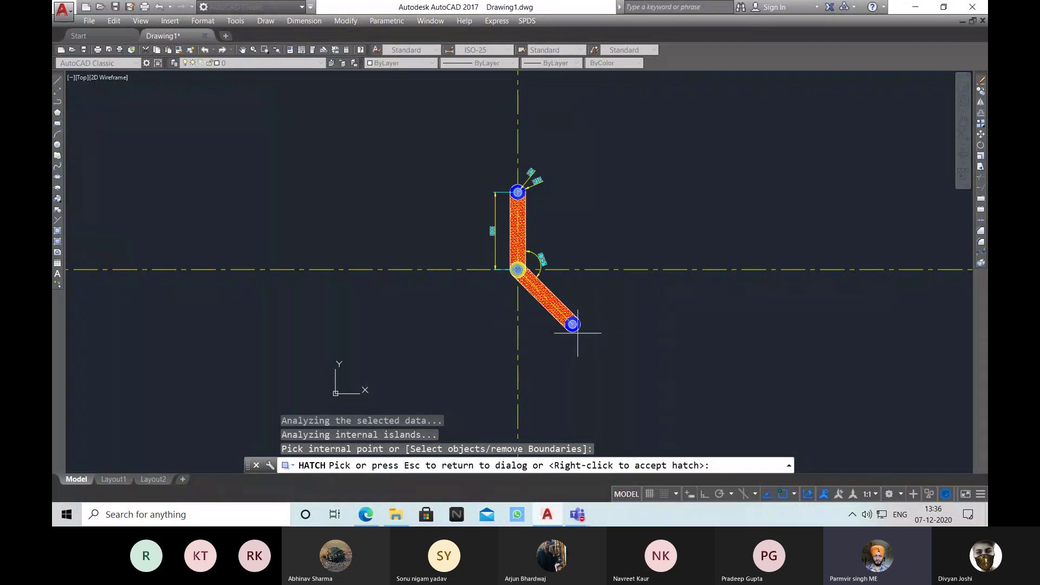
pyautogui.scroll(2, 577, 325)
pyautogui.moveTo(599, 237); pyautogui.dragTo(596, 299, button='middle')
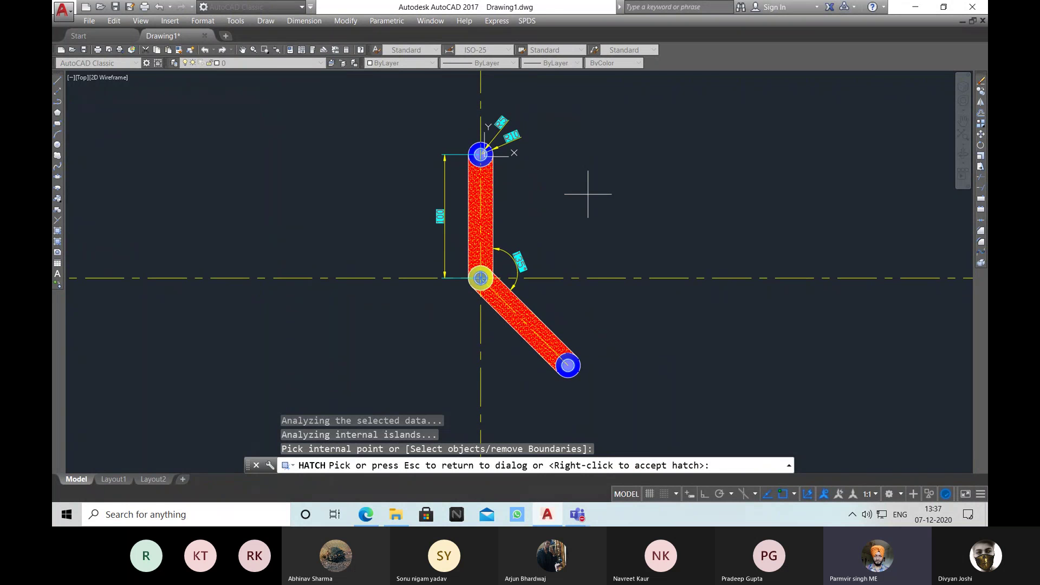
pyautogui.rightClick(587, 193)
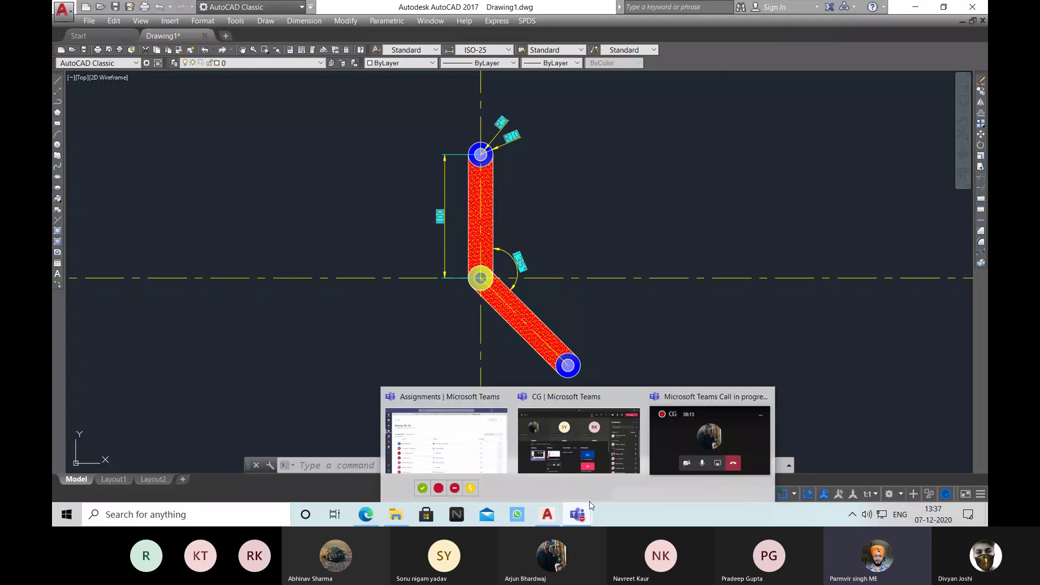
# - Switch to the CG meeting in Microsoft Teams and stop sharing the screen
pyautogui.click(596, 461)
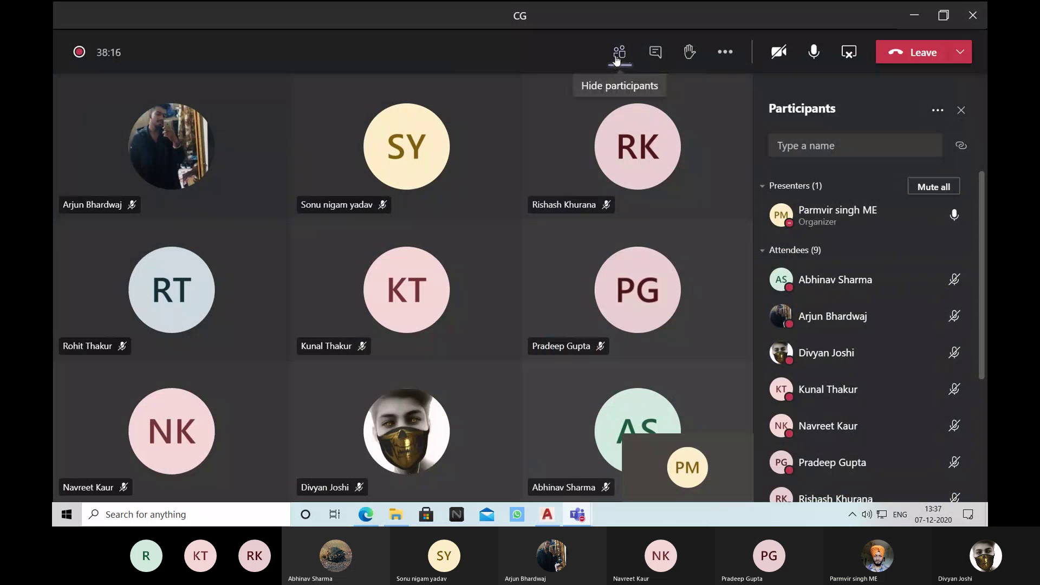
pyautogui.click(848, 51)
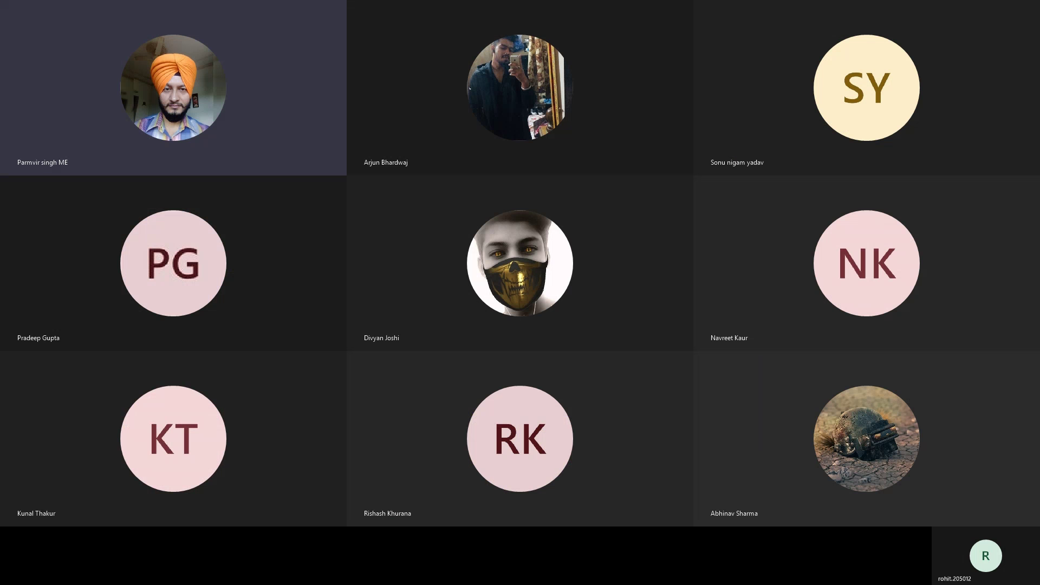